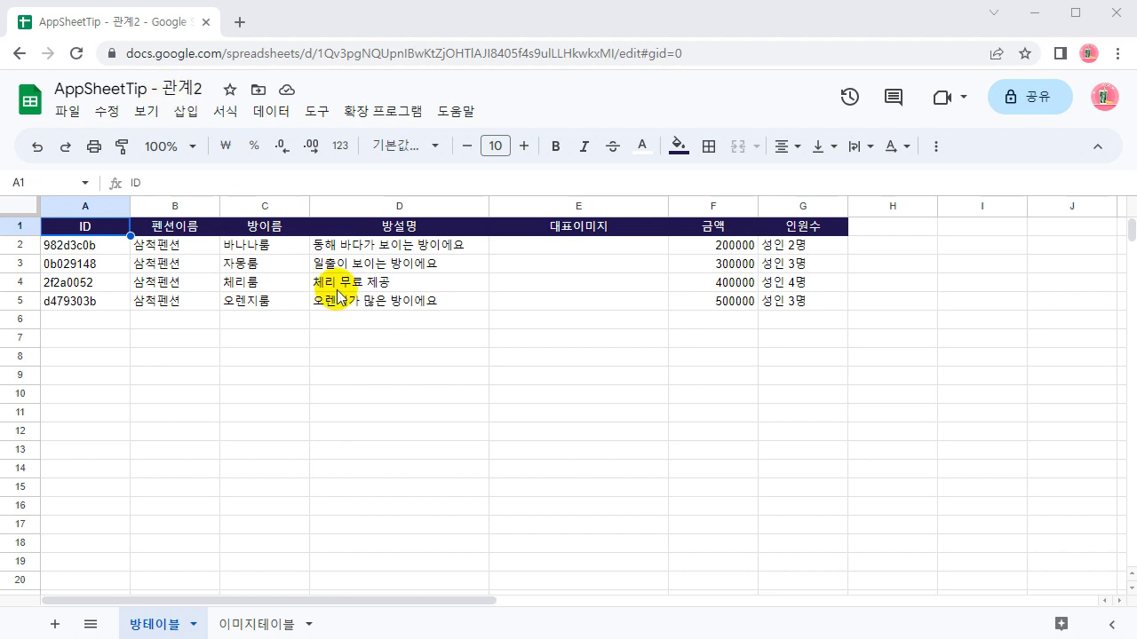
Compare the columns and records of the 방테이블 and 이미지테이블 sheets
left_click(245, 623)
left_click(169, 625)
left_click(245, 626)
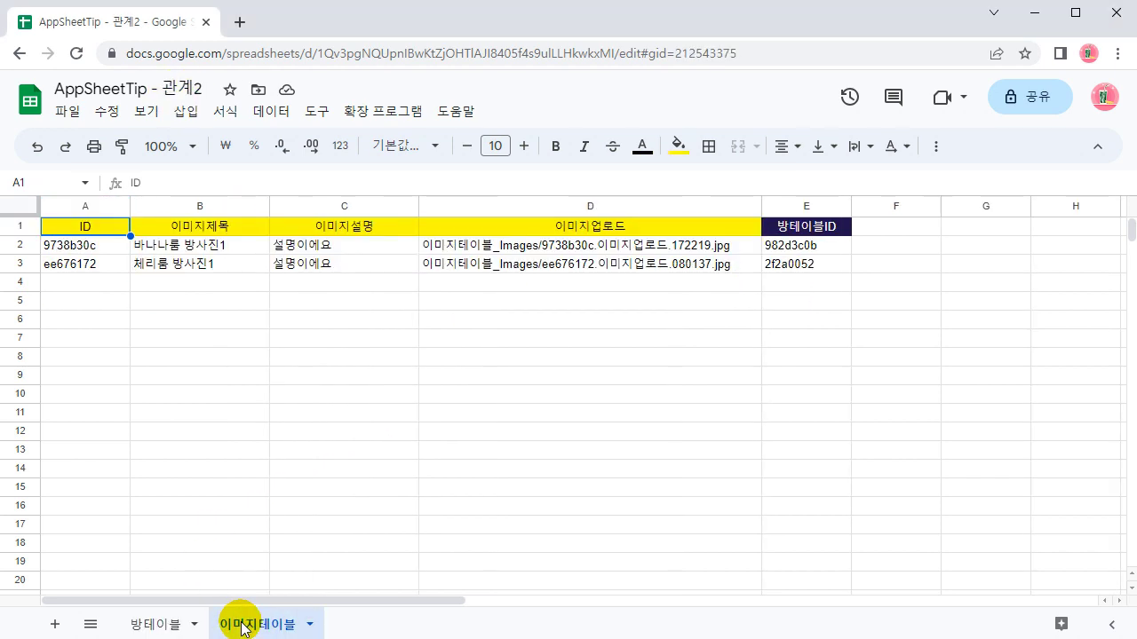
left_click(153, 622)
left_click(241, 623)
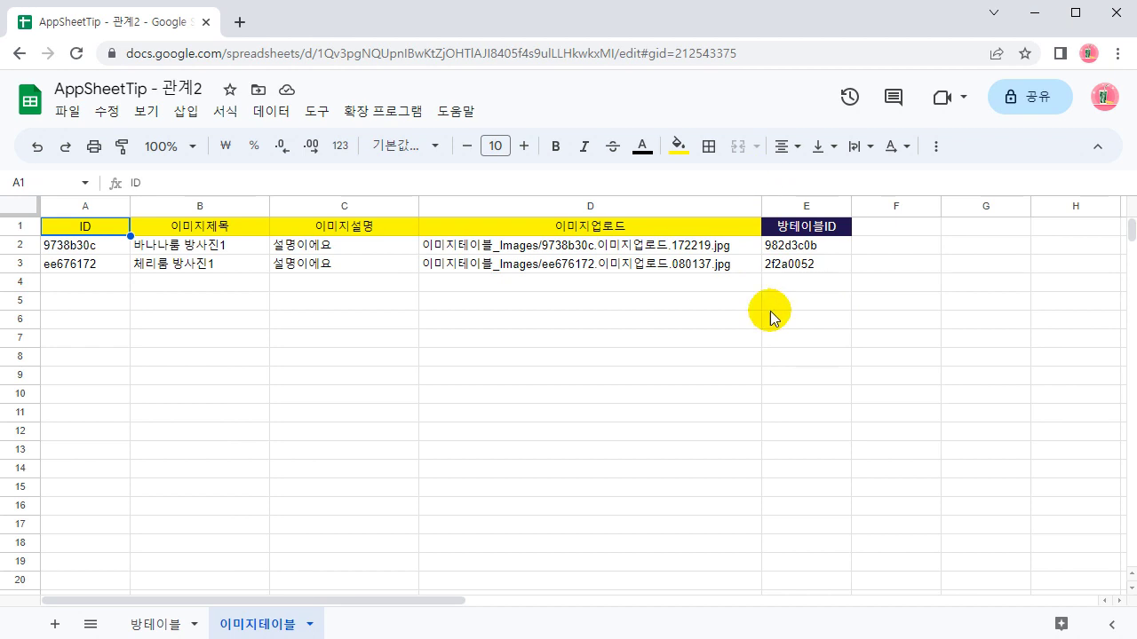
left_click(161, 624)
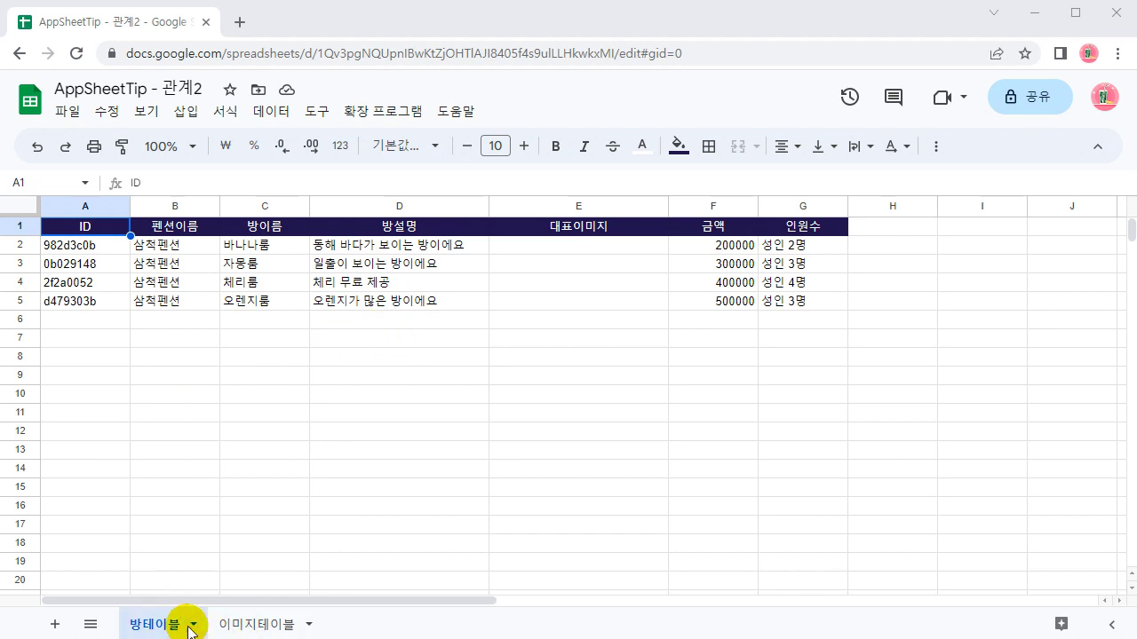
left_click(257, 625)
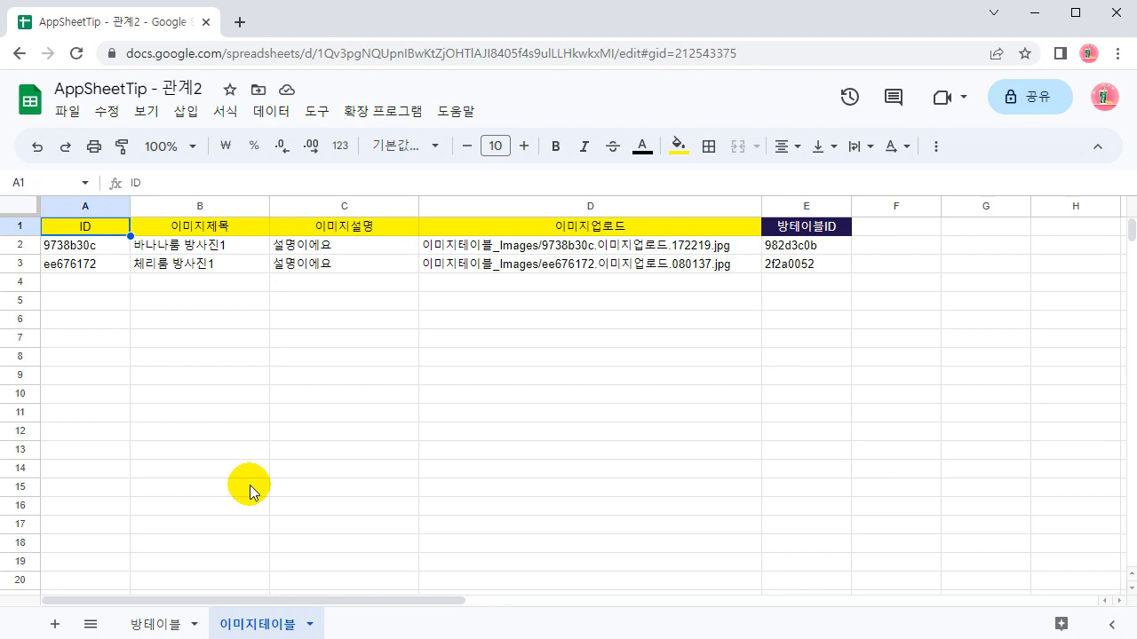
left_click(164, 624)
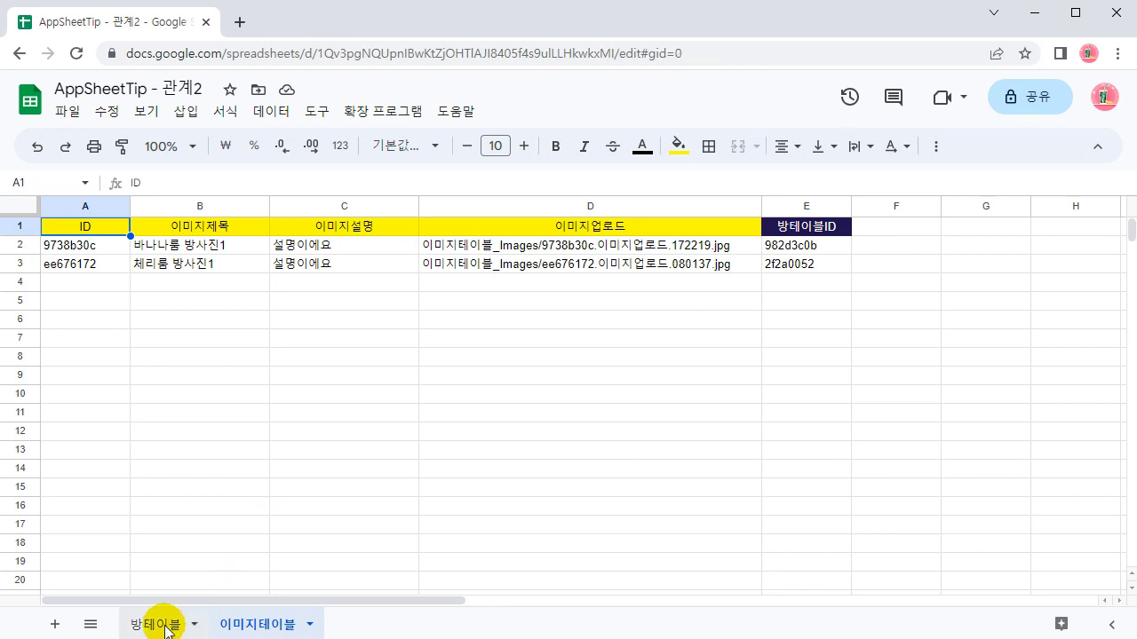
left_click(258, 624)
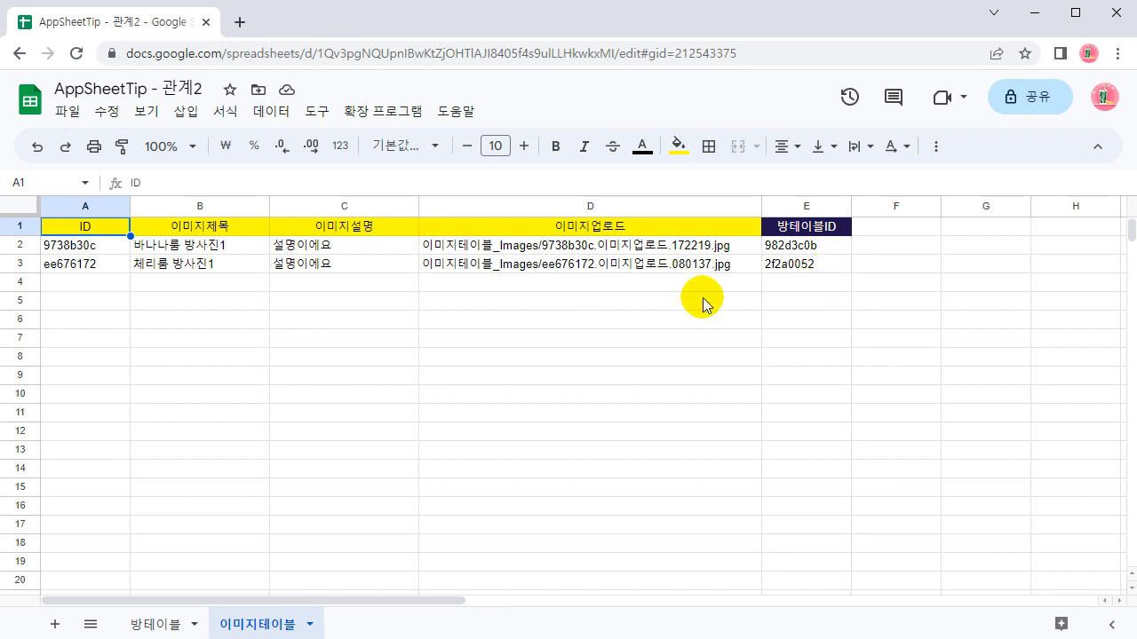
left_click(167, 624)
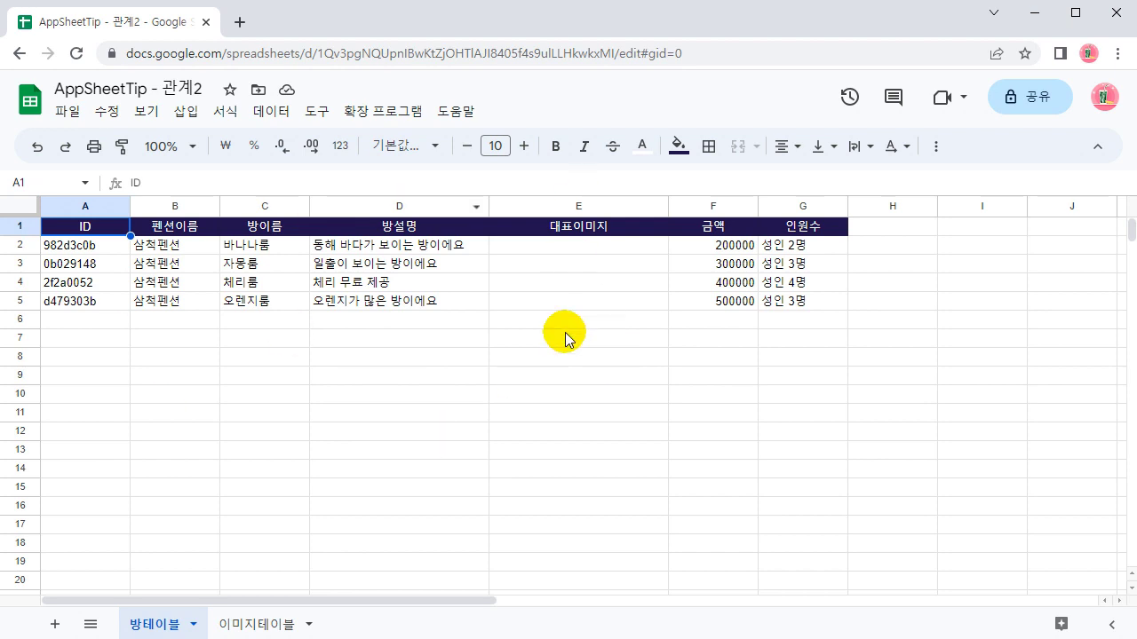
left_click(240, 626)
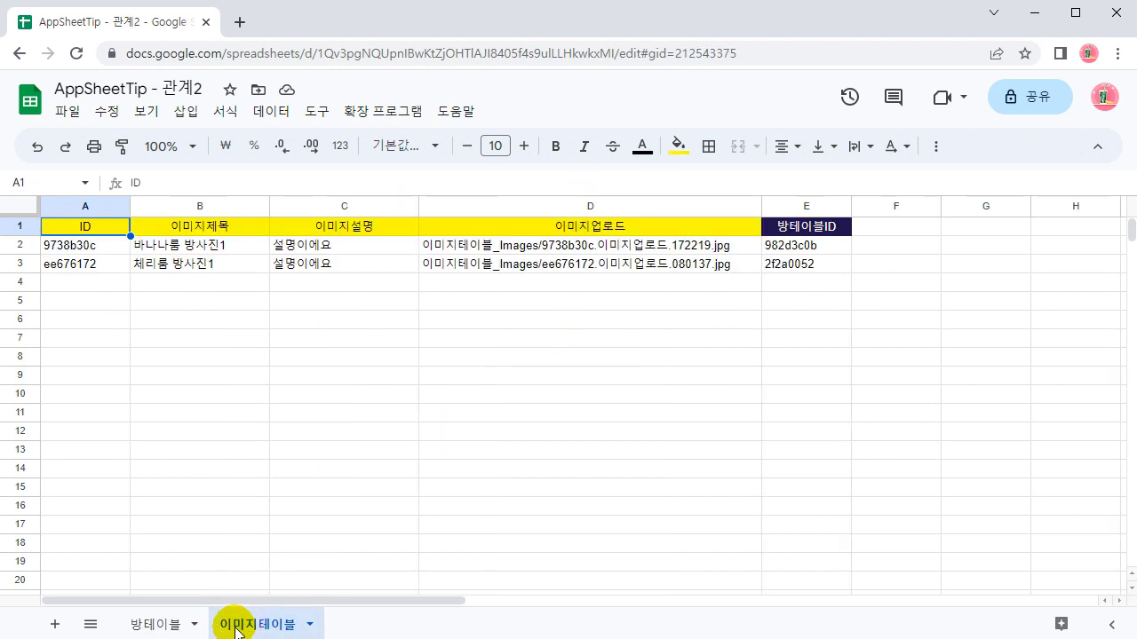
Check how the 방테이블ID values in the 이미지테이블 sheet correspond to the ID column of the 방테이블 sheet
left_click(153, 625)
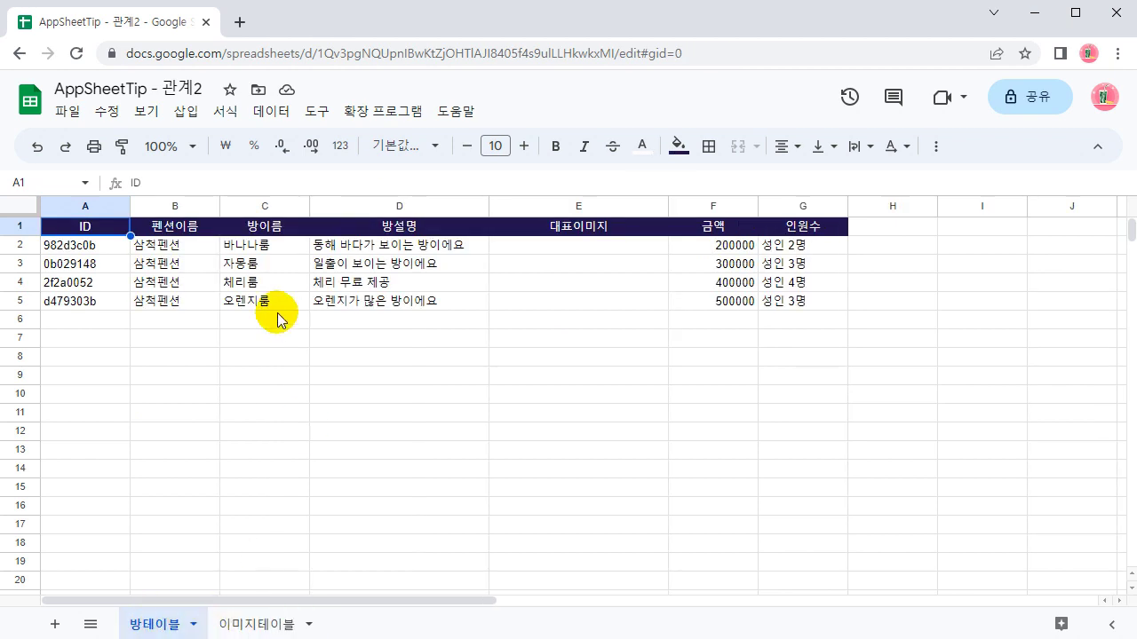
left_click(258, 623)
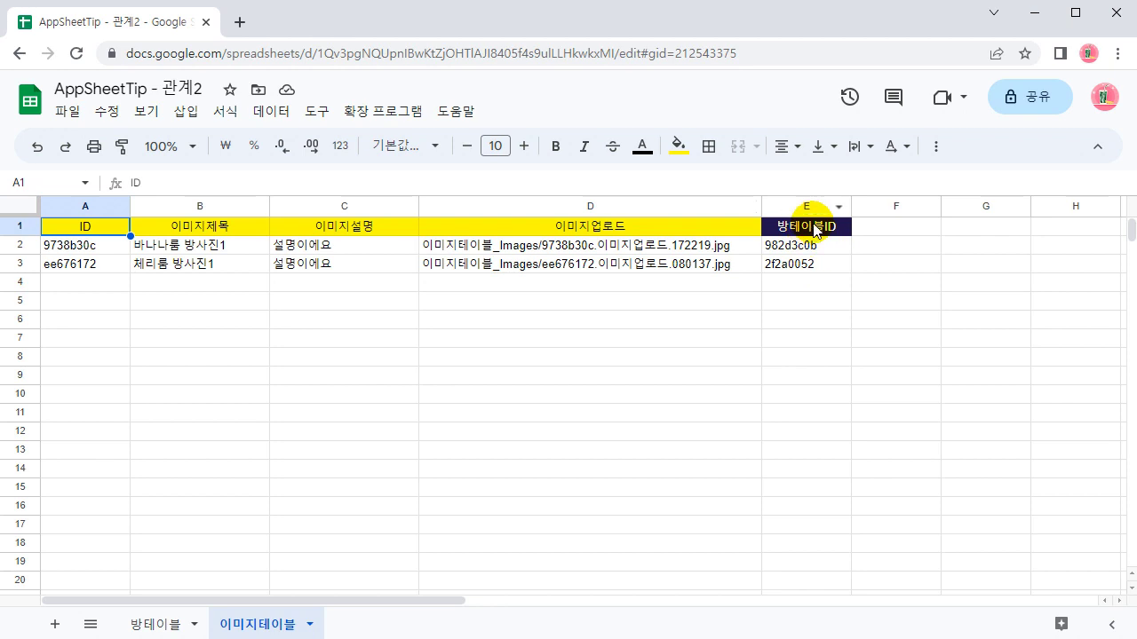
left_click(157, 624)
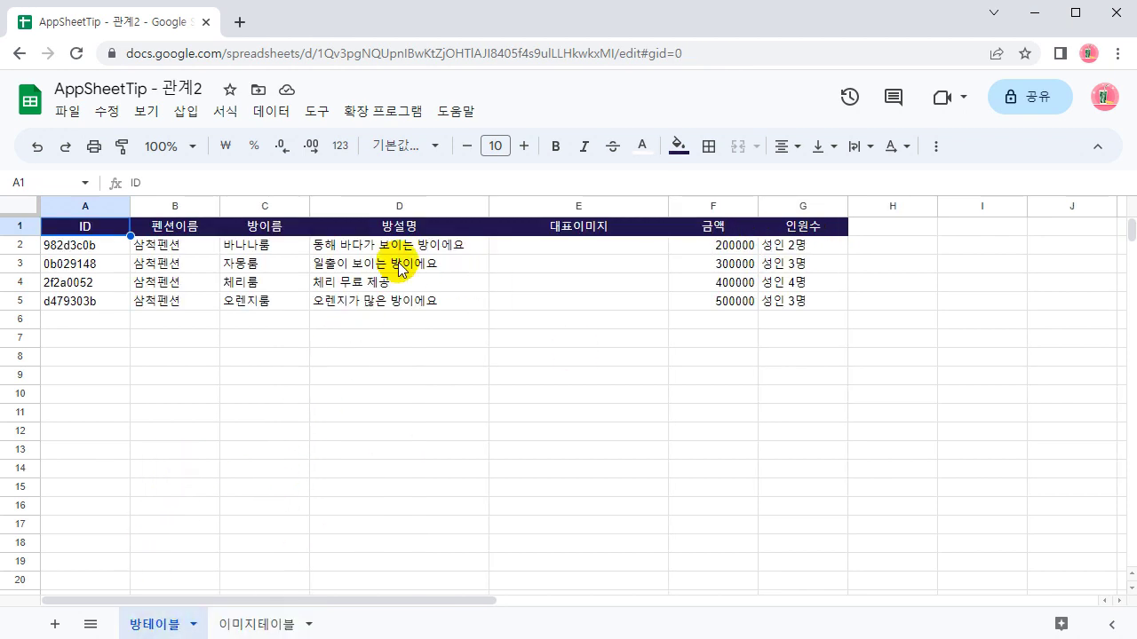
left_click(255, 621)
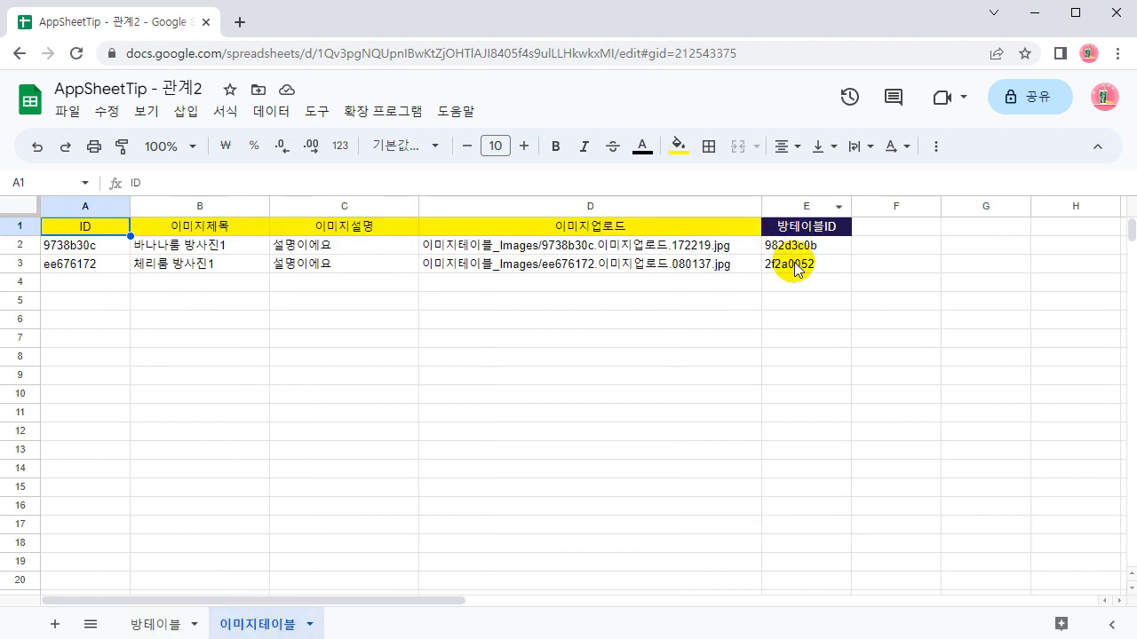
left_click(142, 622)
left_click(236, 624)
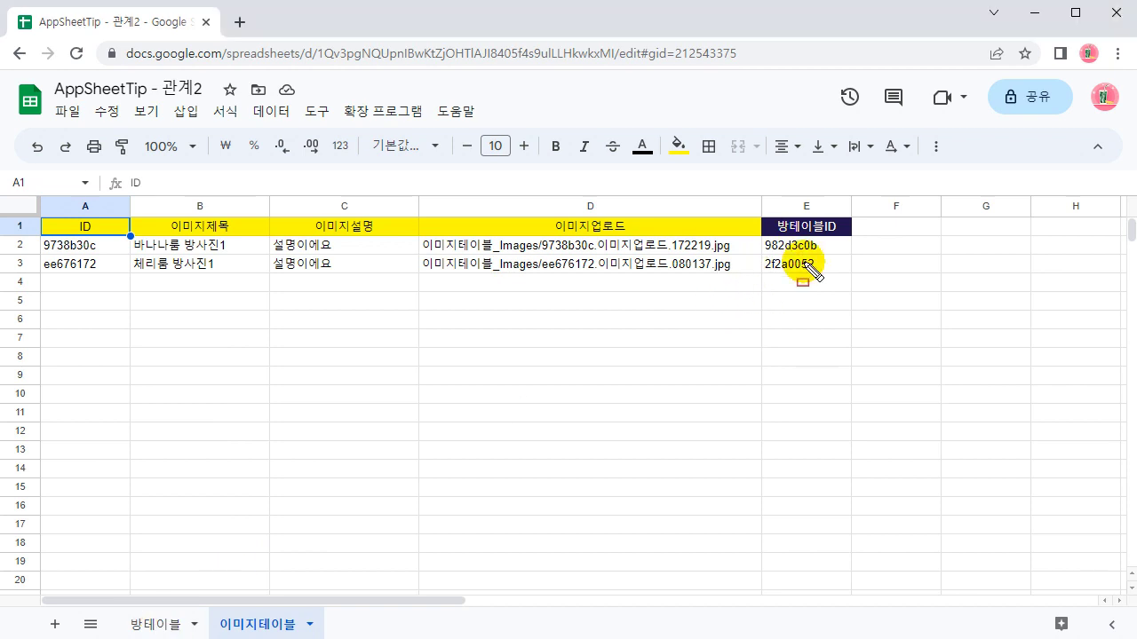
left_click_drag(761, 235, 847, 271)
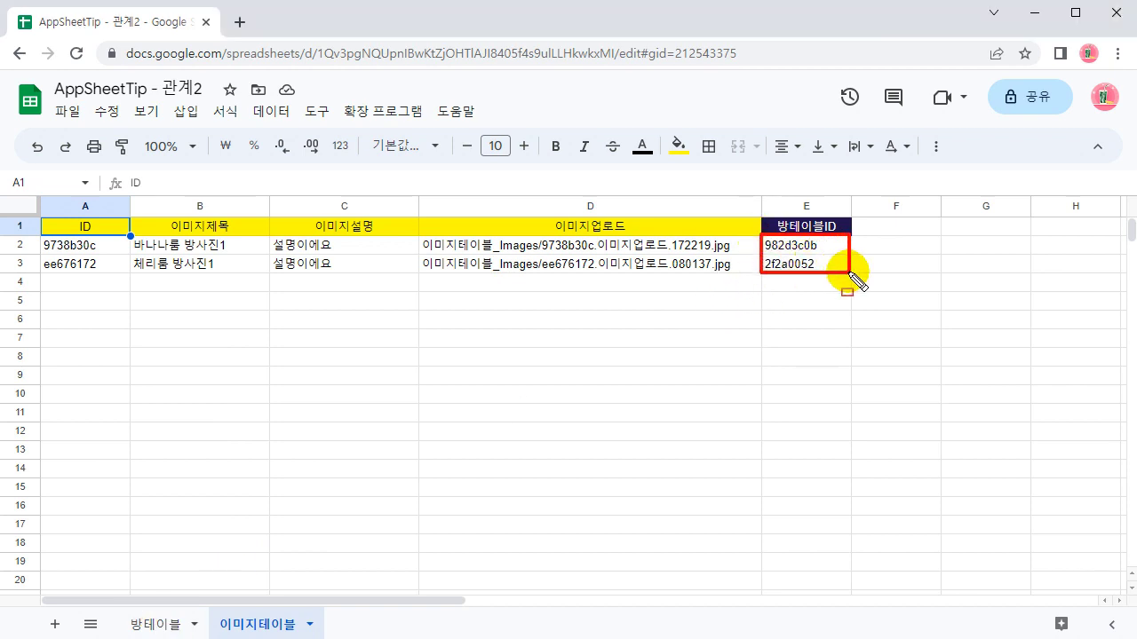
left_click(158, 624)
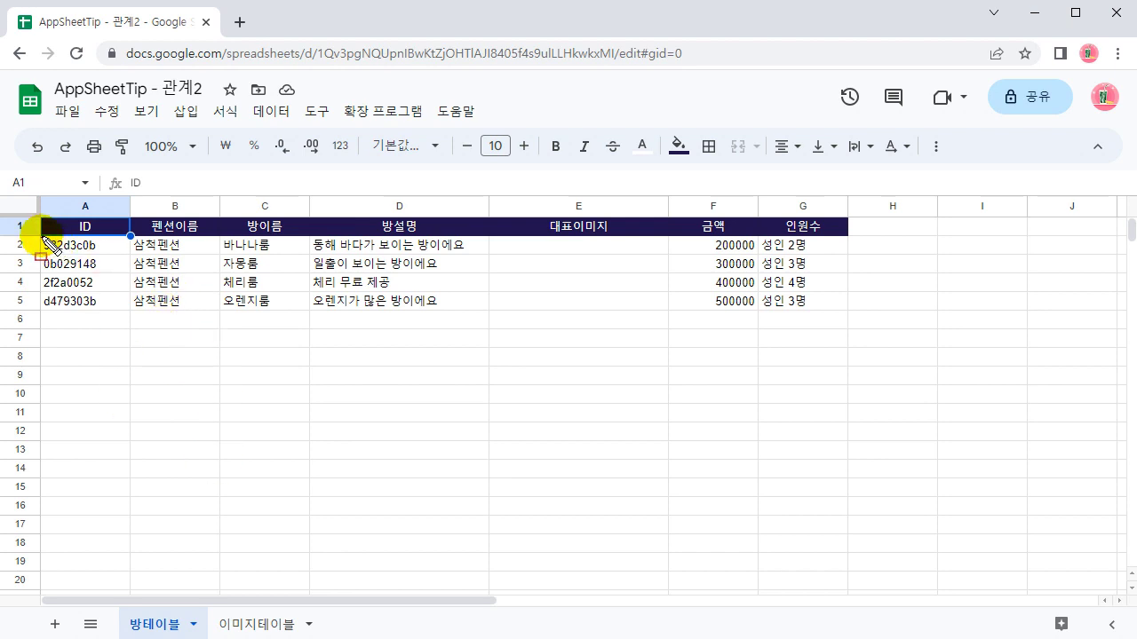
left_click_drag(42, 235, 125, 310)
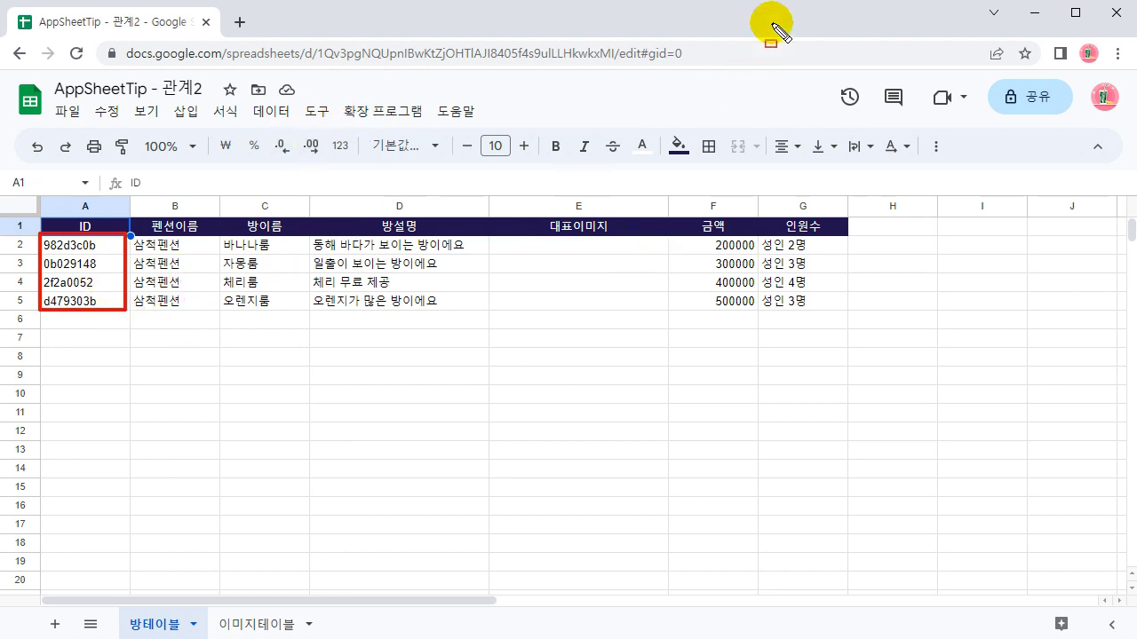
left_click_drag(83, 153, 83, 208)
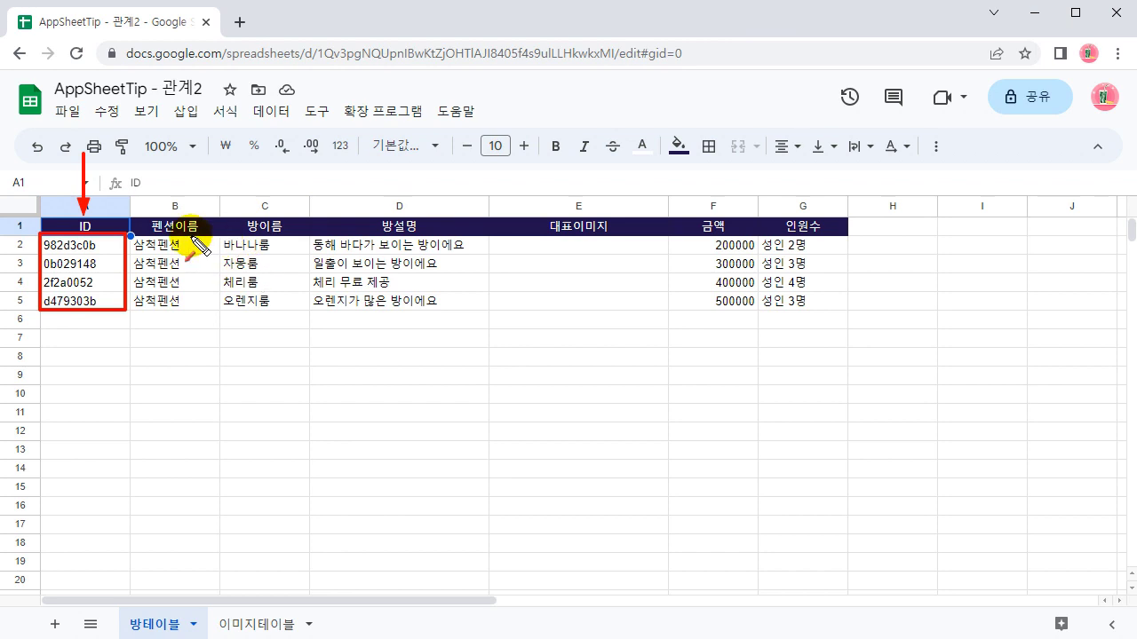
mouse_move(65, 108)
left_mouse_down()
mouse_move(32, 110)
mouse_move(83, 114)
mouse_move(92, 147)
left_mouse_up()
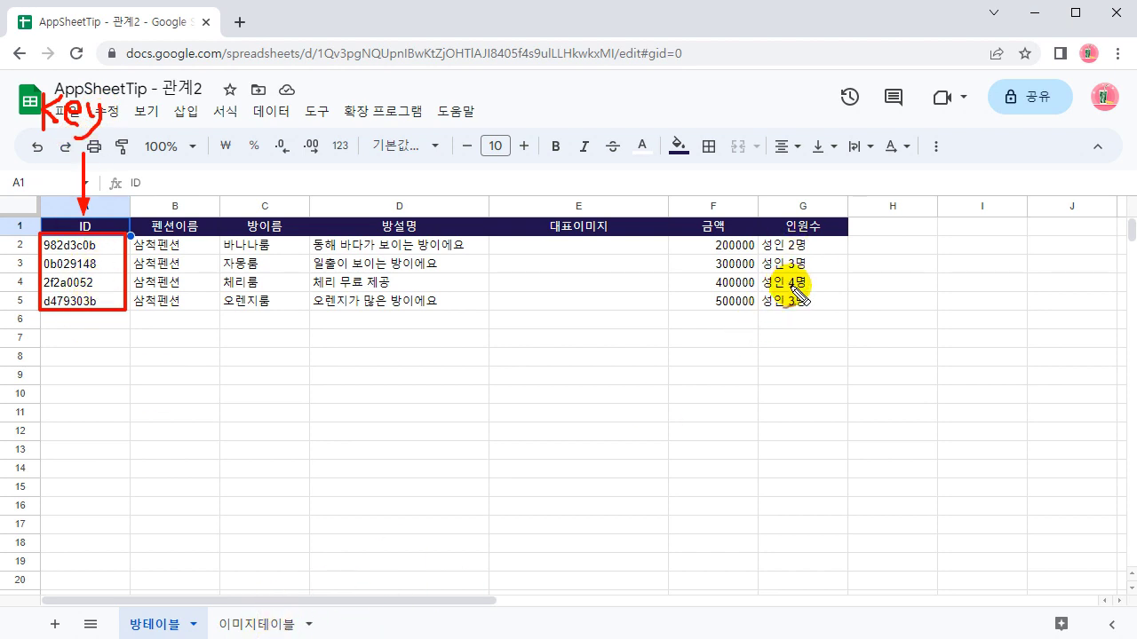
mouse_move(853, 336)
left_mouse_down()
mouse_move(851, 532)
mouse_move(1002, 330)
mouse_move(1021, 522)
left_mouse_up()
left_click_drag(871, 544, 1028, 541)
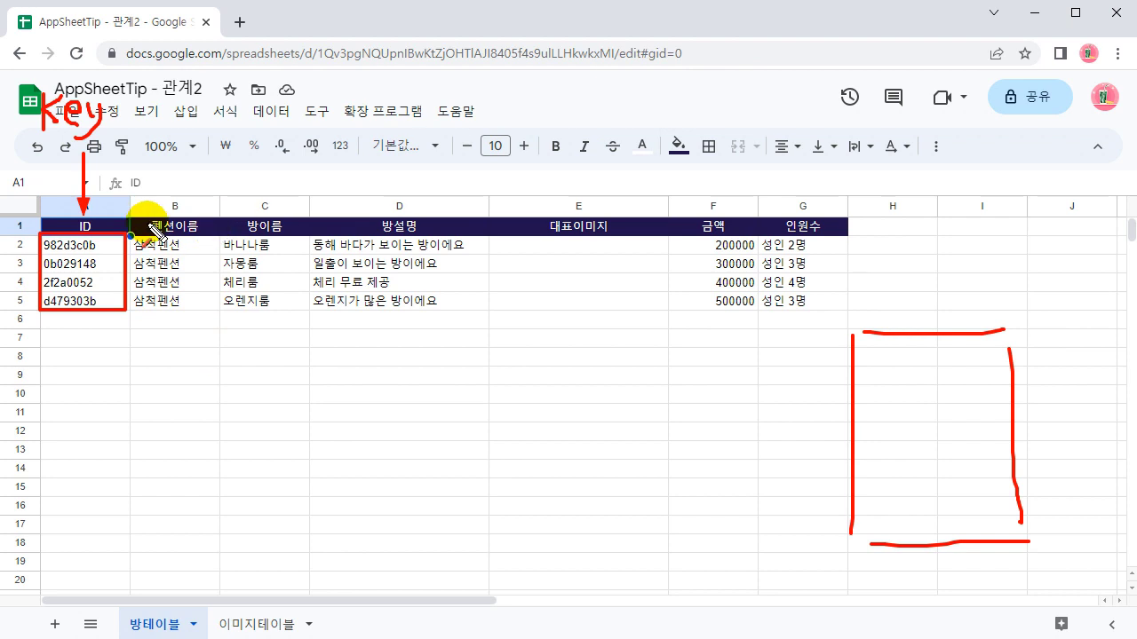
left_click_drag(262, 154, 264, 209)
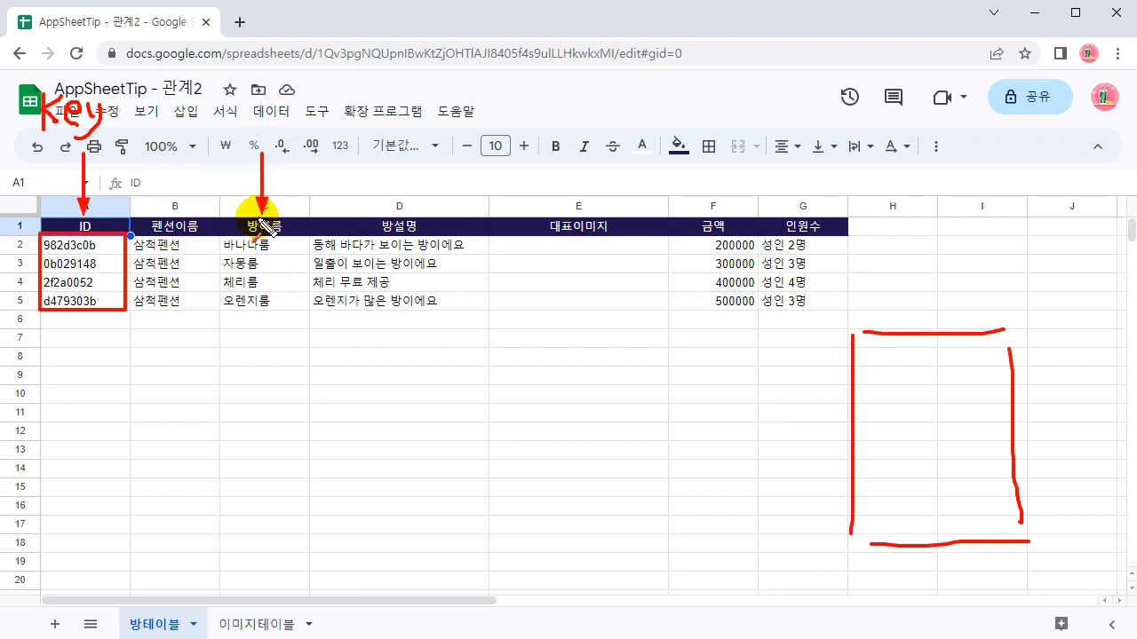
left_click_drag(90, 551, 135, 603)
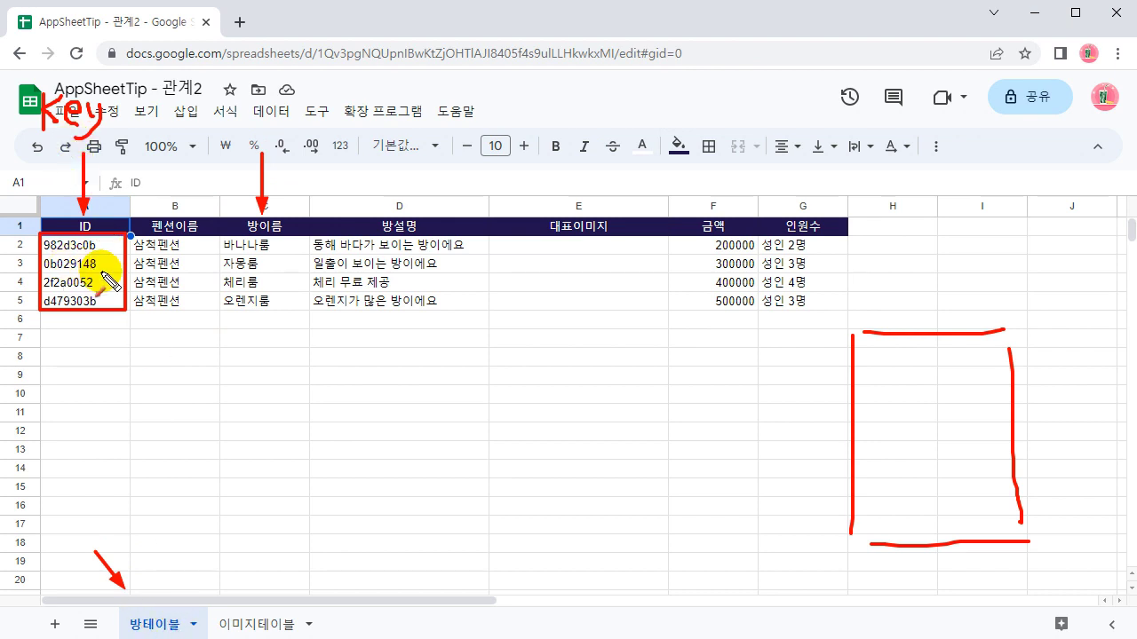
mouse_move(41, 240)
left_mouse_down()
mouse_move(107, 297)
mouse_move(102, 311)
mouse_move(121, 300)
left_mouse_up()
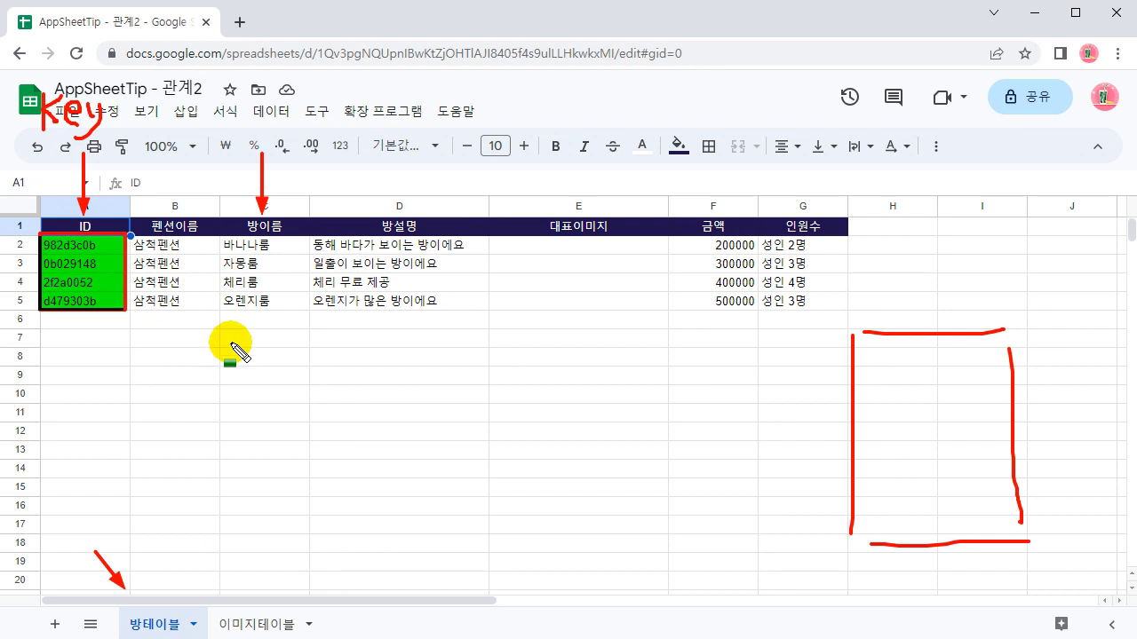
left_click_drag(223, 238, 306, 311)
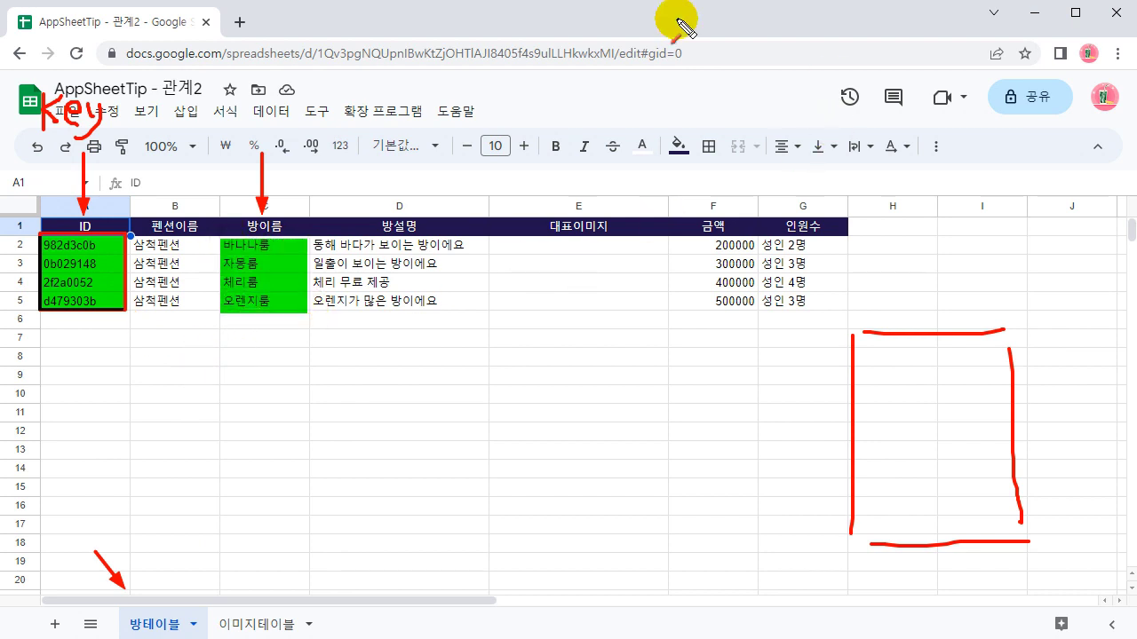
mouse_move(222, 82)
left_mouse_down()
mouse_move(229, 124)
mouse_move(259, 132)
left_mouse_up()
mouse_move(261, 85)
left_mouse_down()
mouse_move(267, 125)
mouse_move(302, 105)
mouse_move(311, 142)
left_mouse_up()
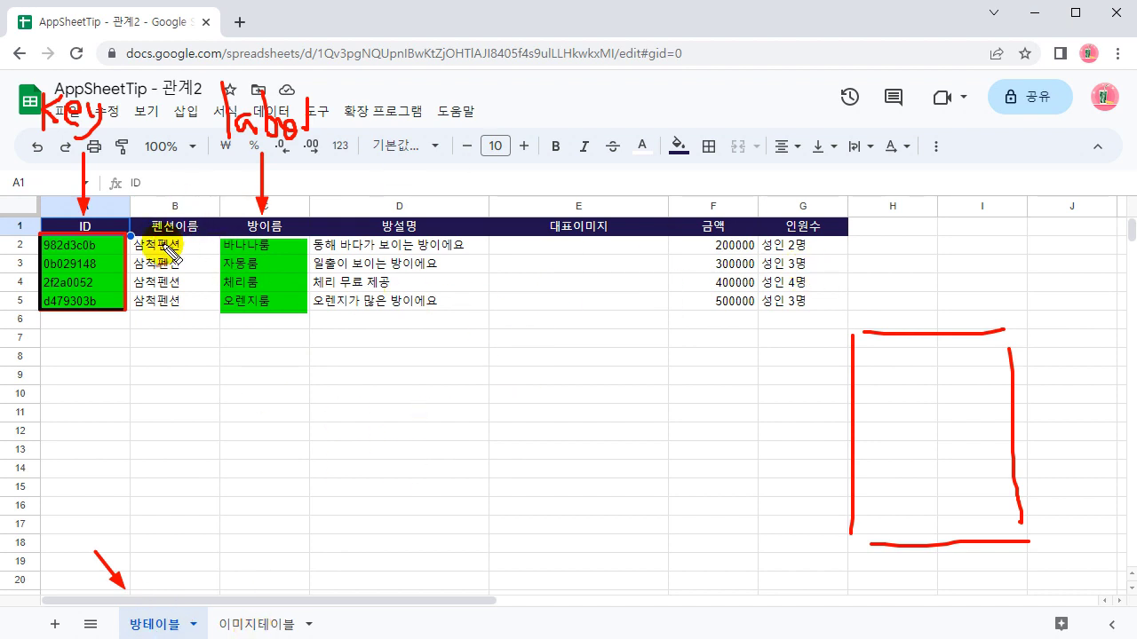
mouse_move(187, 311)
left_mouse_down()
mouse_move(156, 301)
mouse_move(188, 238)
mouse_move(184, 313)
left_mouse_up()
mouse_move(316, 489)
left_mouse_down()
mouse_move(197, 330)
mouse_move(204, 357)
left_mouse_up()
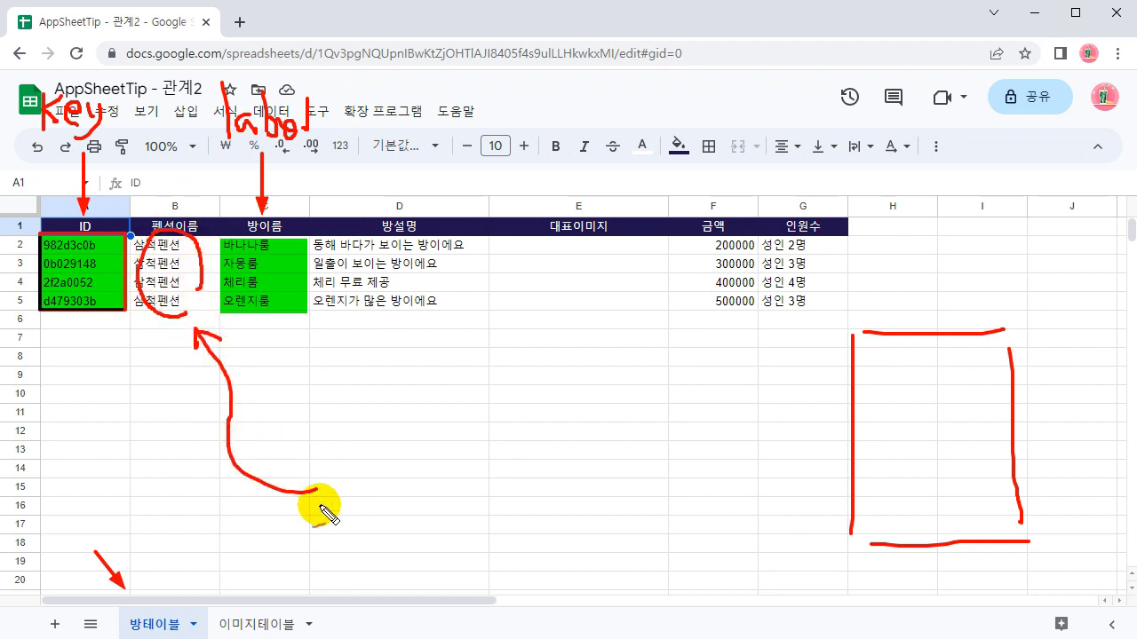
left_click_drag(195, 249, 148, 311)
left_click_drag(147, 251, 213, 316)
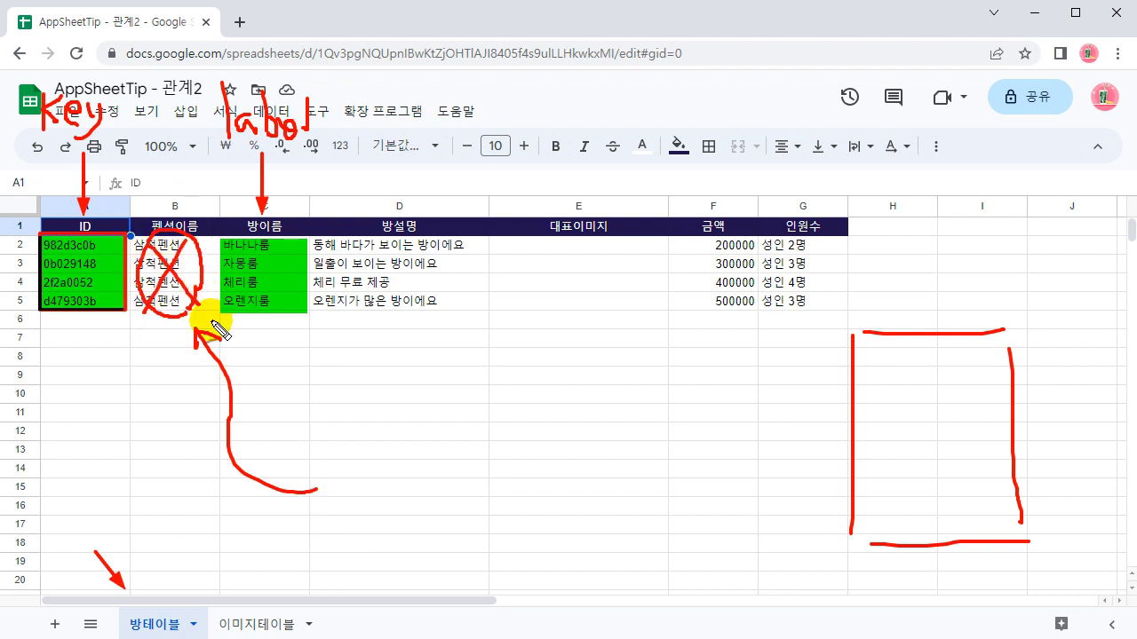
mouse_move(224, 490)
left_mouse_down()
mouse_move(261, 463)
mouse_move(267, 494)
left_mouse_up()
mouse_move(379, 485)
left_mouse_down()
mouse_move(289, 326)
mouse_move(307, 337)
left_mouse_up()
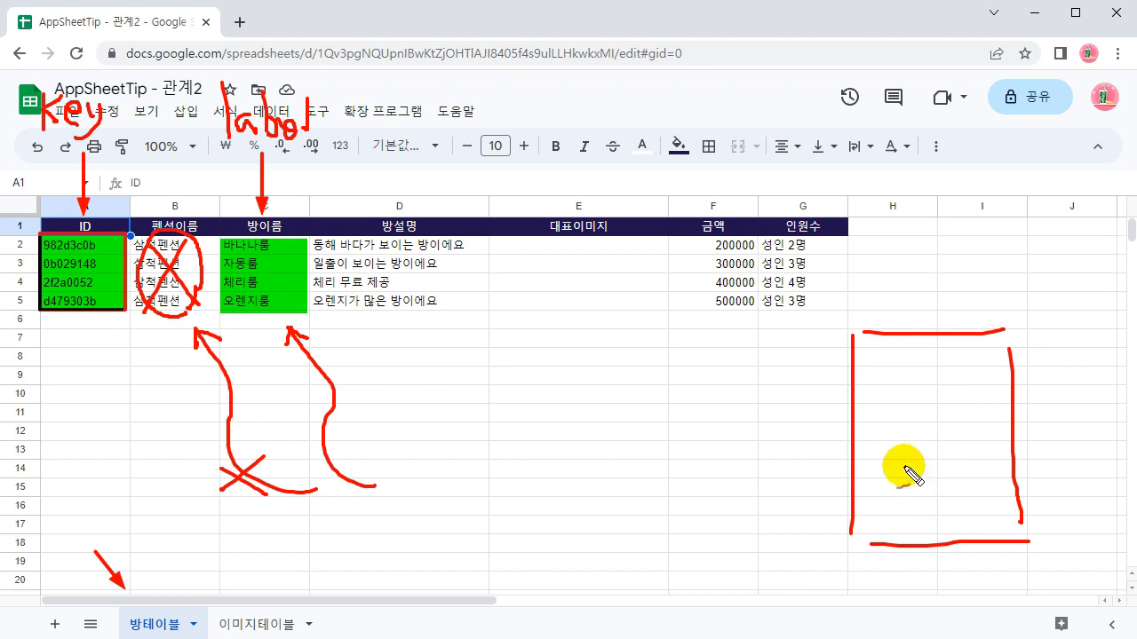
mouse_move(288, 626)
left_mouse_down()
mouse_move(209, 626)
mouse_move(284, 607)
mouse_move(297, 623)
left_mouse_up()
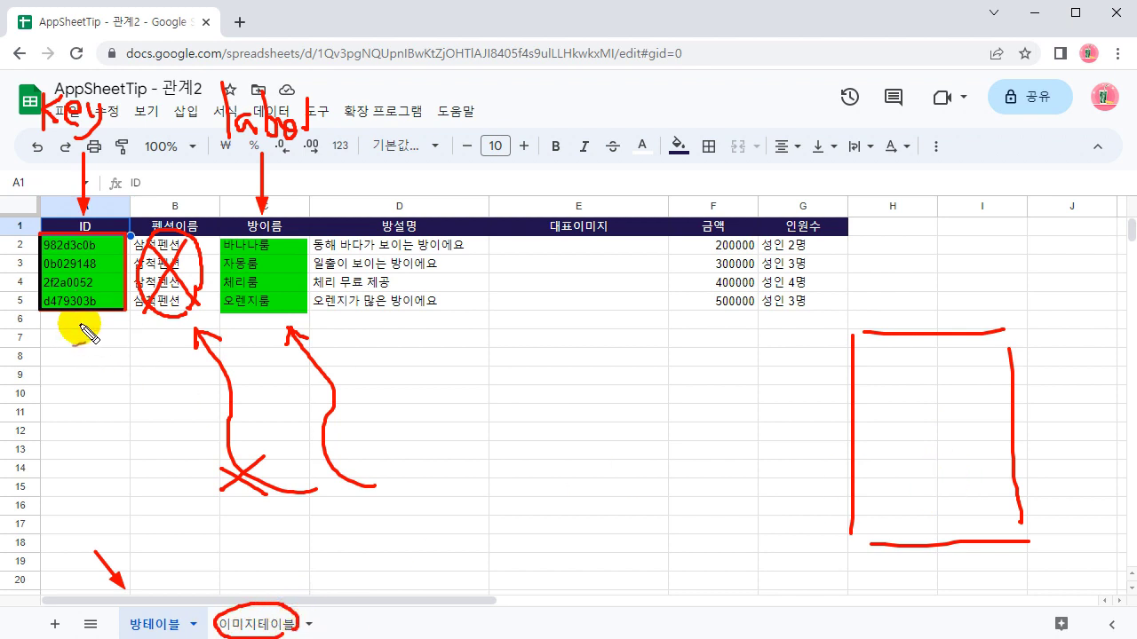
mouse_move(85, 324)
left_mouse_down()
mouse_move(262, 586)
mouse_move(276, 574)
left_mouse_up()
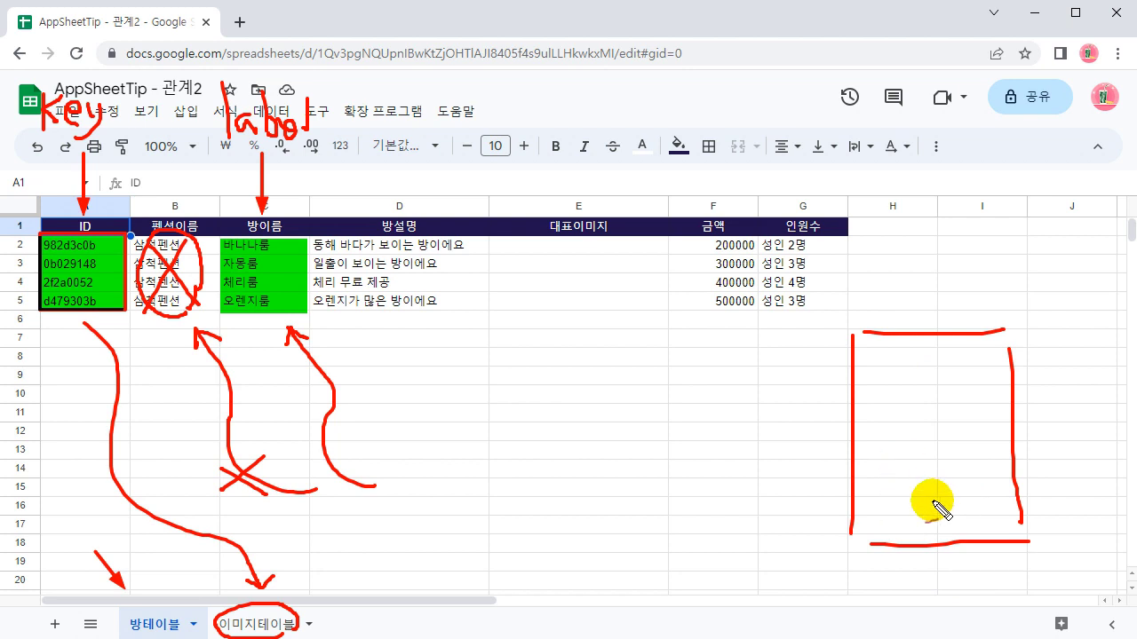
mouse_move(881, 512)
left_mouse_down()
mouse_move(885, 537)
mouse_move(990, 539)
mouse_move(900, 501)
left_mouse_up()
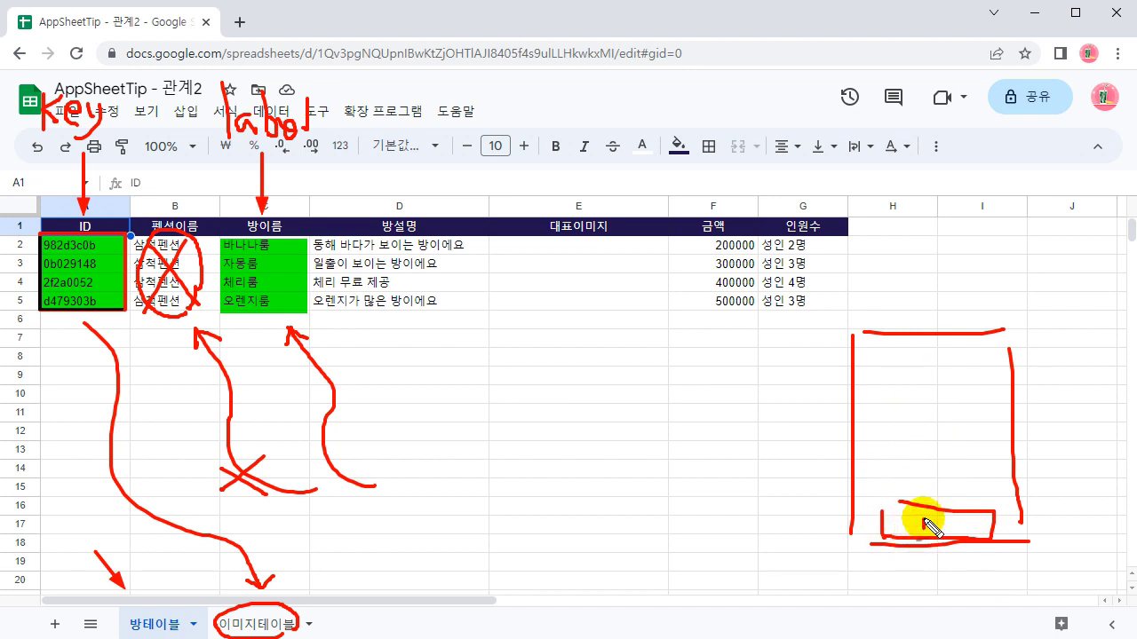
left_click_drag(938, 518, 942, 530)
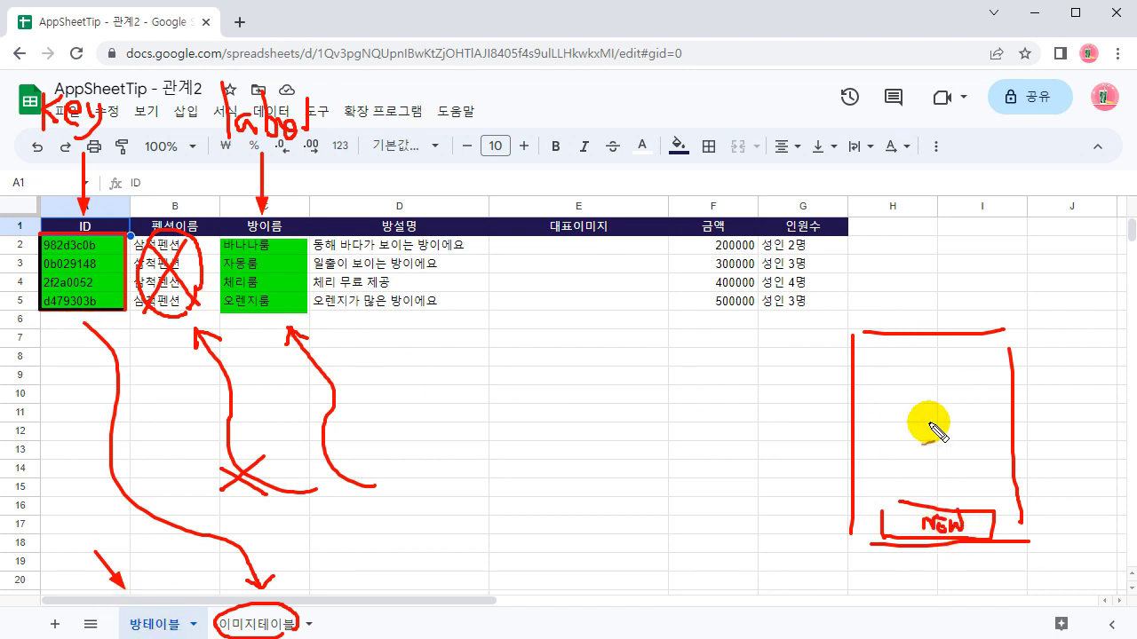
mouse_move(888, 379)
left_mouse_down()
mouse_move(928, 378)
mouse_move(944, 399)
left_mouse_up()
left_click_drag(906, 414, 948, 414)
mouse_move(900, 440)
left_mouse_down()
mouse_move(973, 441)
mouse_move(972, 462)
left_mouse_up()
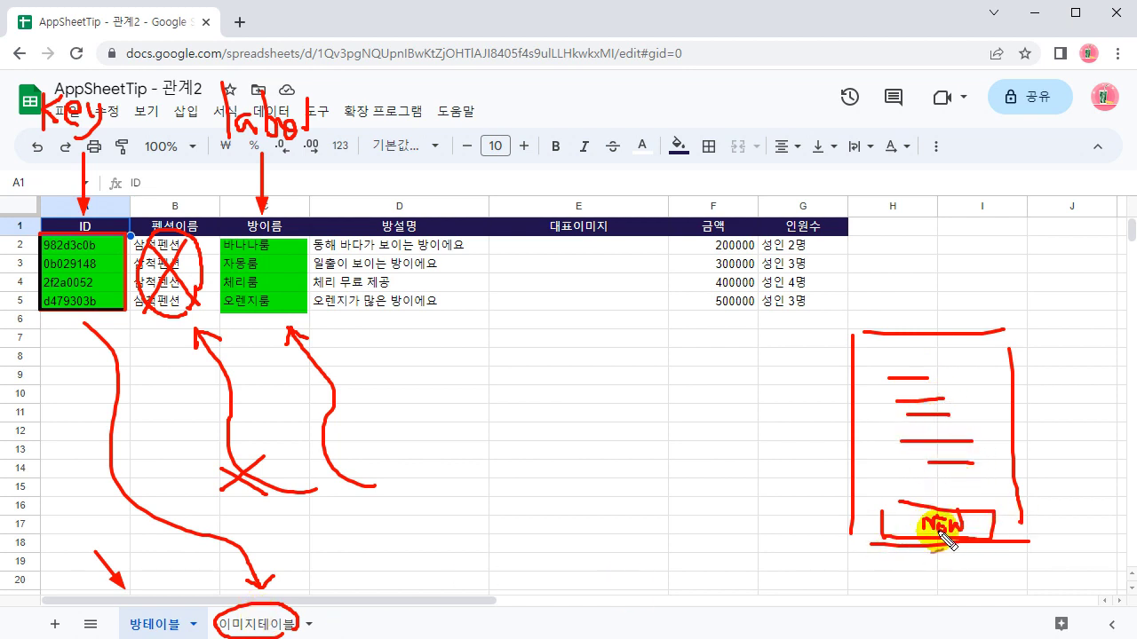
left_click_drag(899, 503, 924, 513)
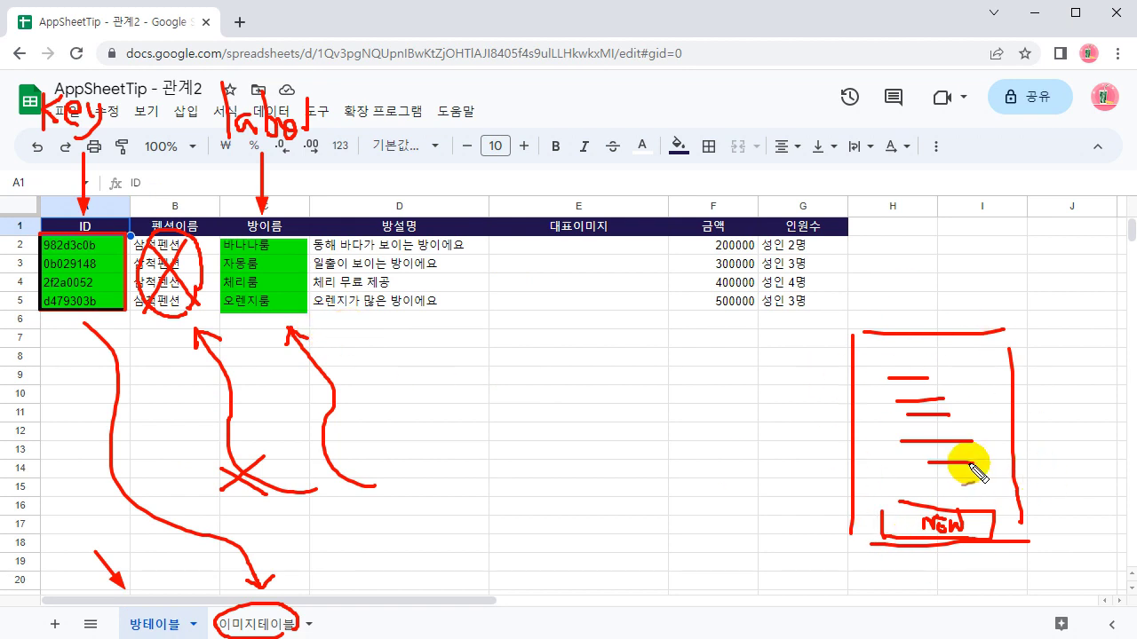
left_click_drag(1064, 251, 1007, 305)
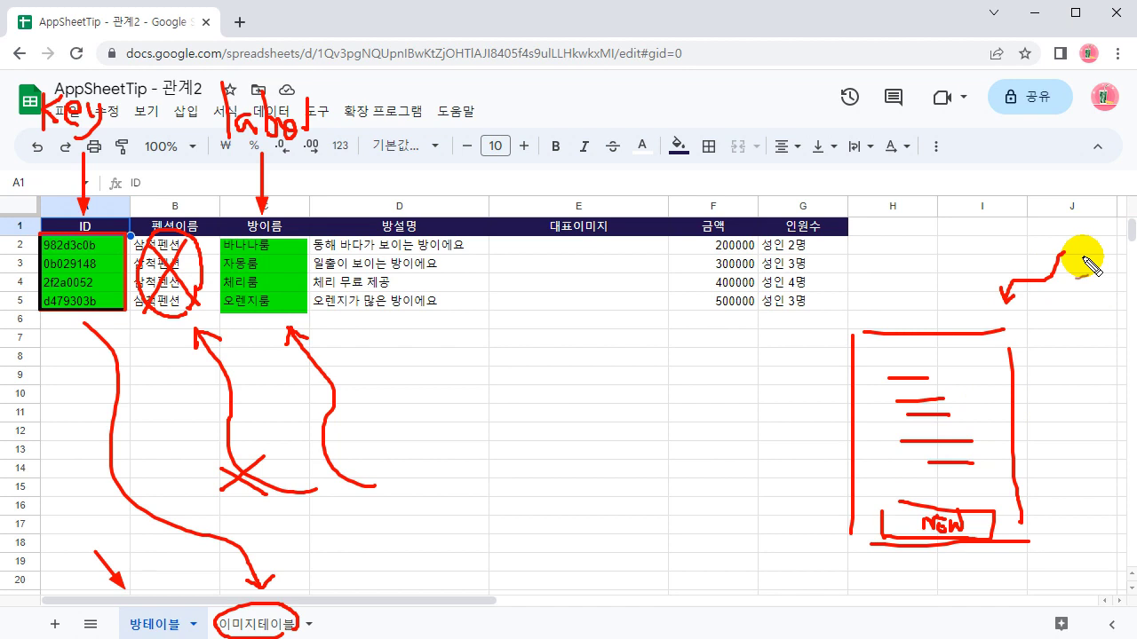
key("Escape")
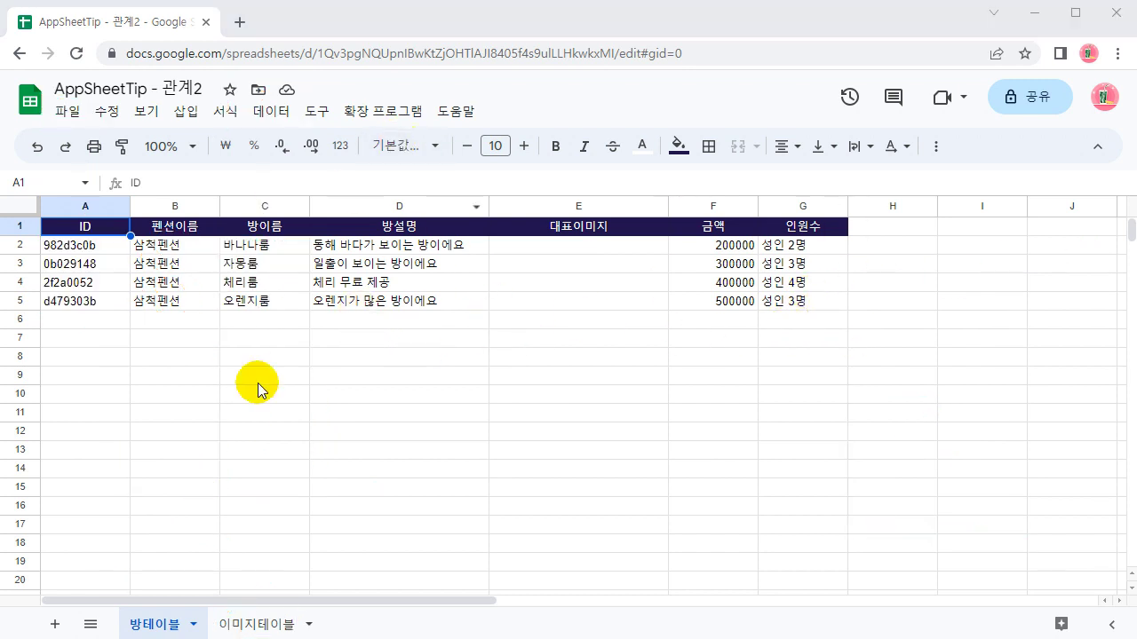
Open the AppSheet app built on this spreadsheet in the AppSheet editor and dismiss the translation prompt
left_click(382, 111)
mouse_move(502, 251)
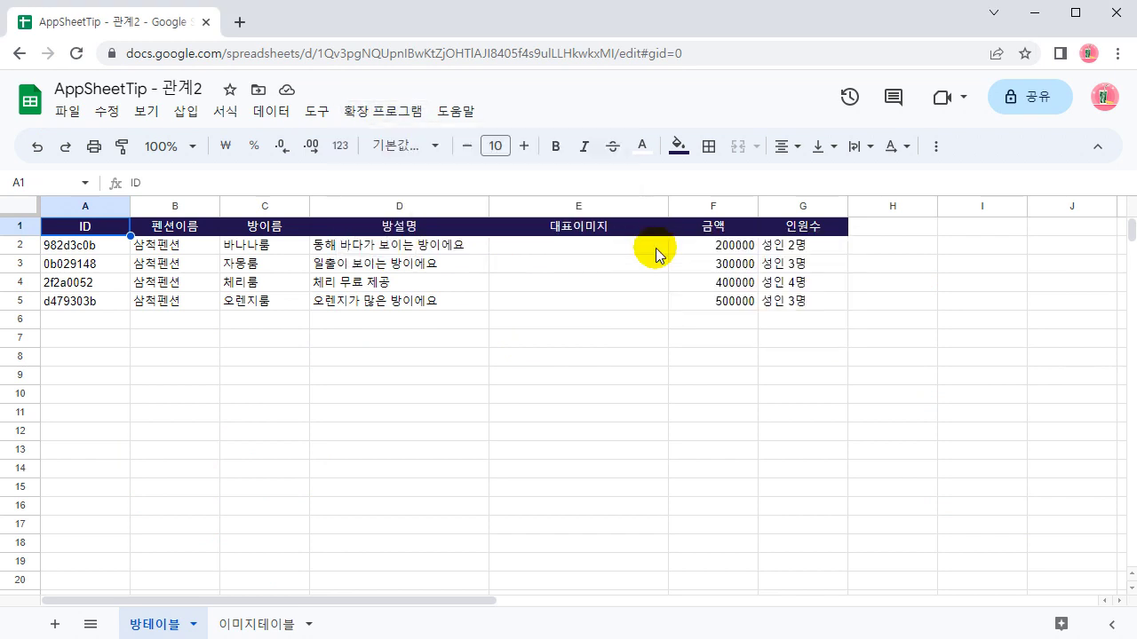
left_click(648, 248)
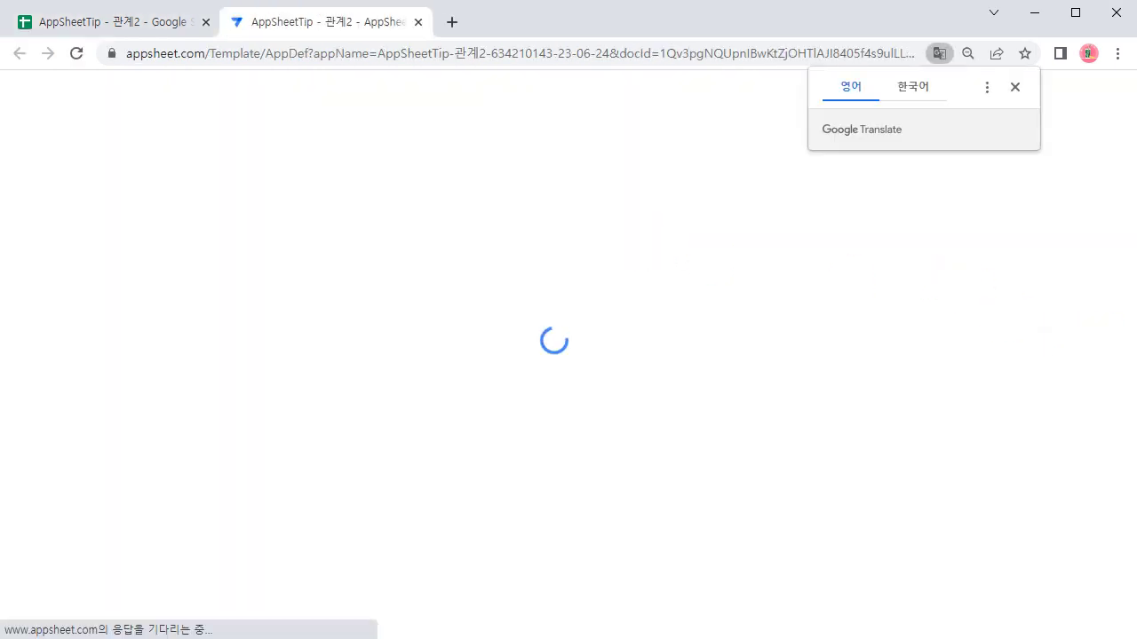
left_click(1014, 87)
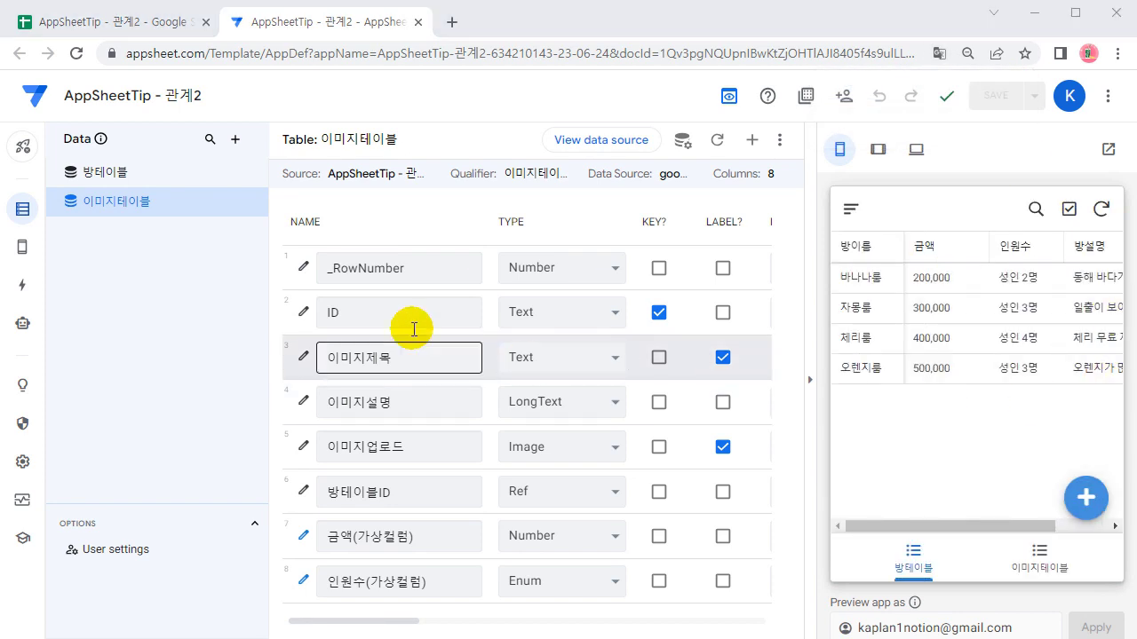
Examine the key and label settings of the ID and 방이름 columns in the 방테이블 table
left_click(104, 174)
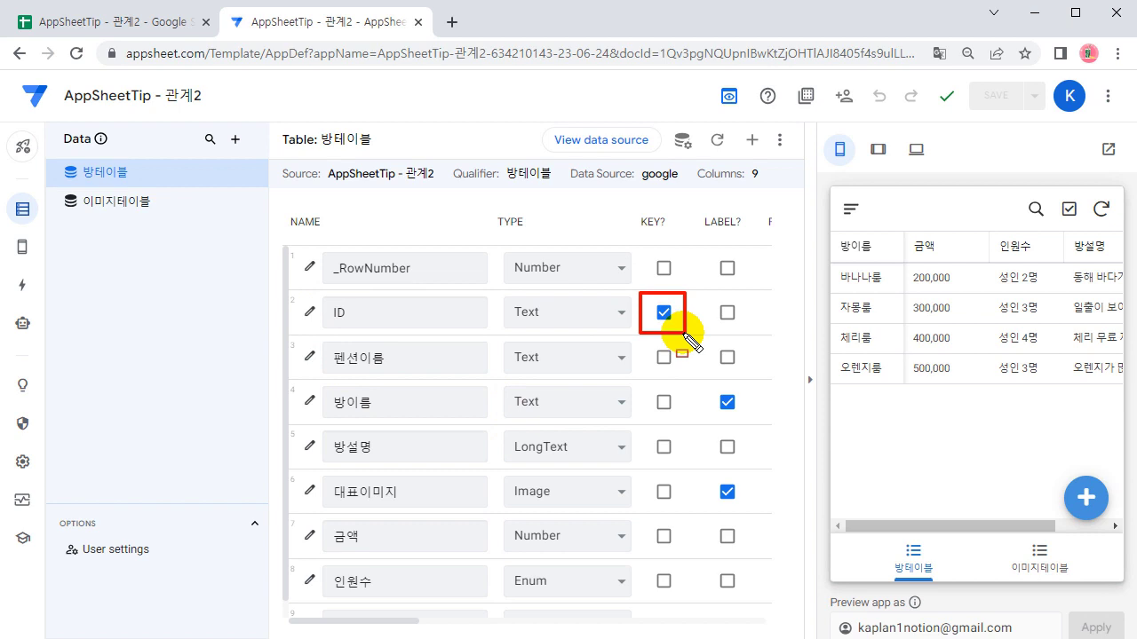
mouse_move(291, 288)
left_mouse_down()
mouse_move(368, 304)
mouse_move(766, 334)
left_mouse_up()
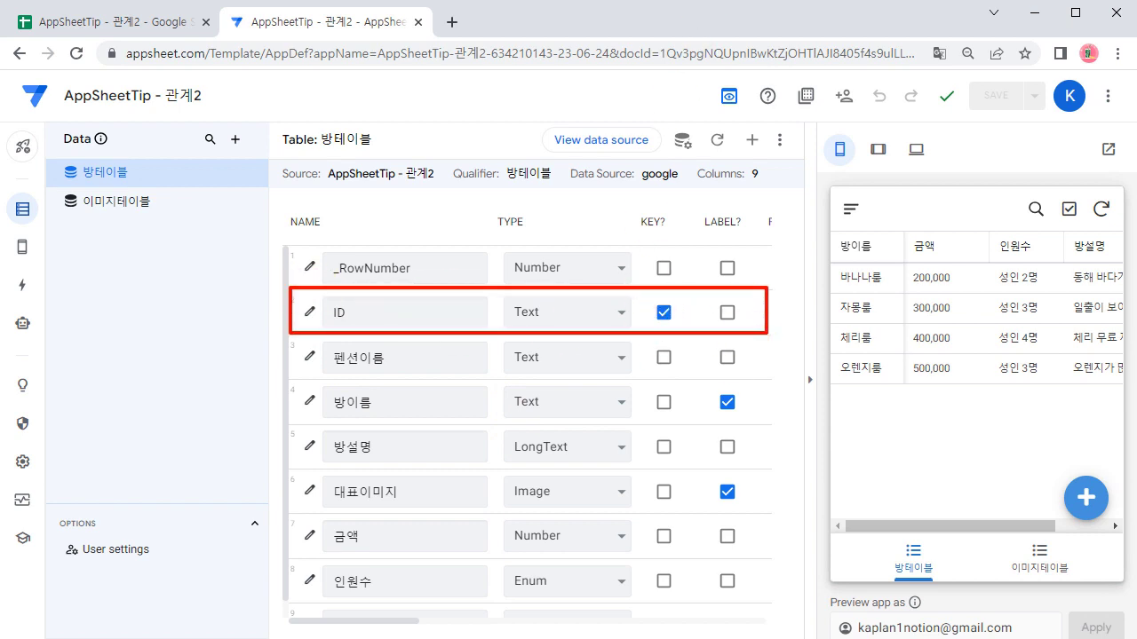
left_click_drag(647, 286, 679, 329)
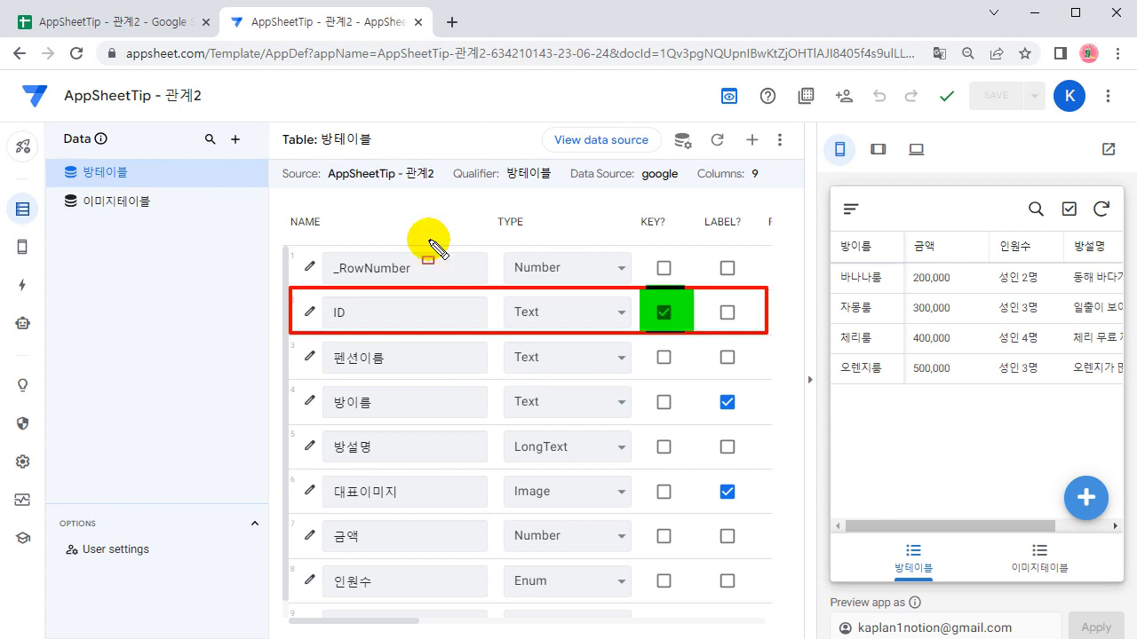
left_click_drag(291, 380, 767, 432)
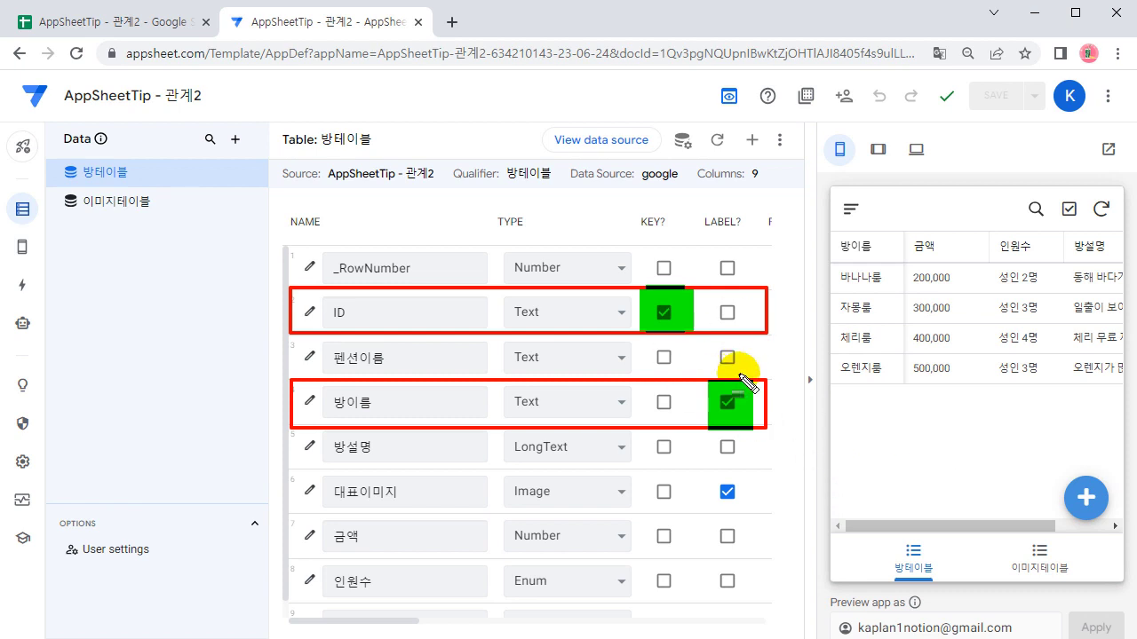
Switch the app preview to tablet size and review the 바나나룸 record with its related images
left_click(877, 149)
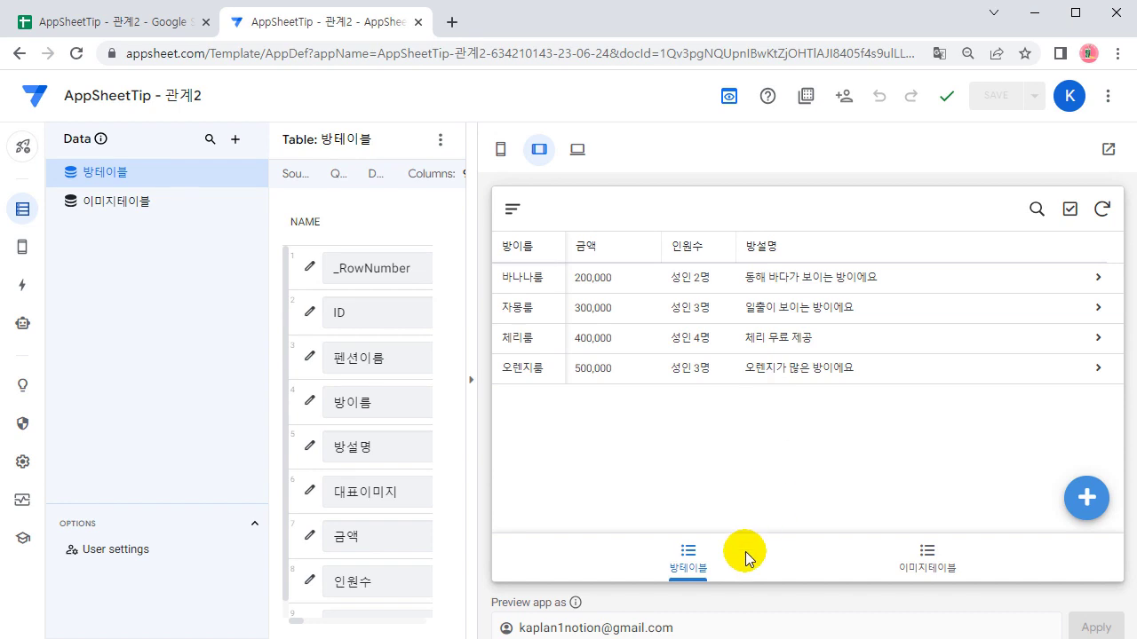
left_click(604, 278)
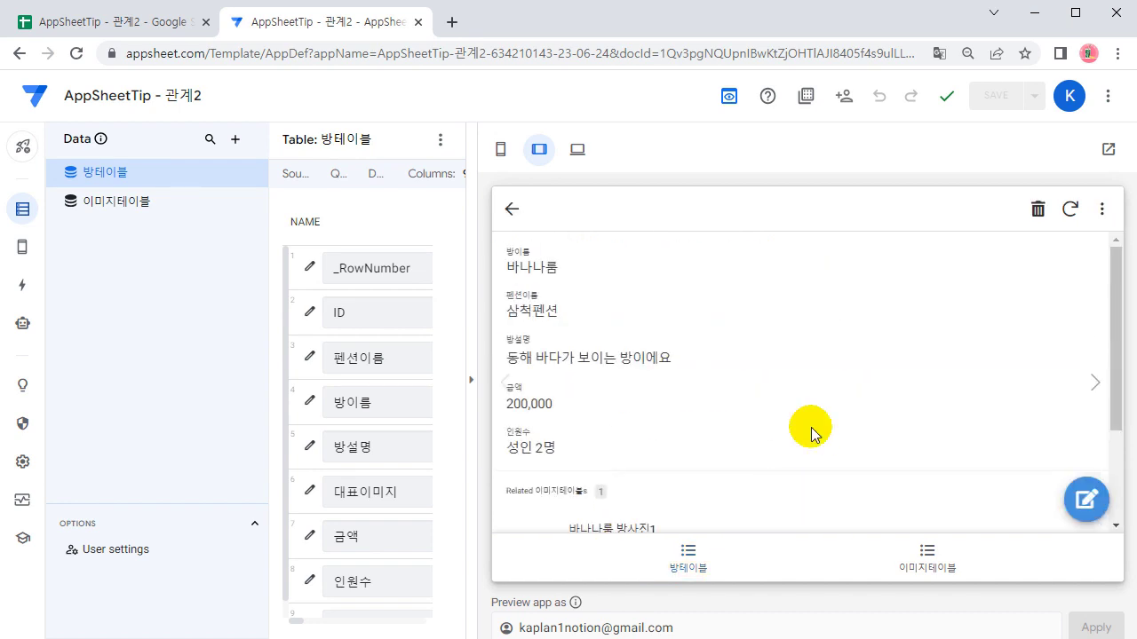
scroll(782, 491, "down", 2)
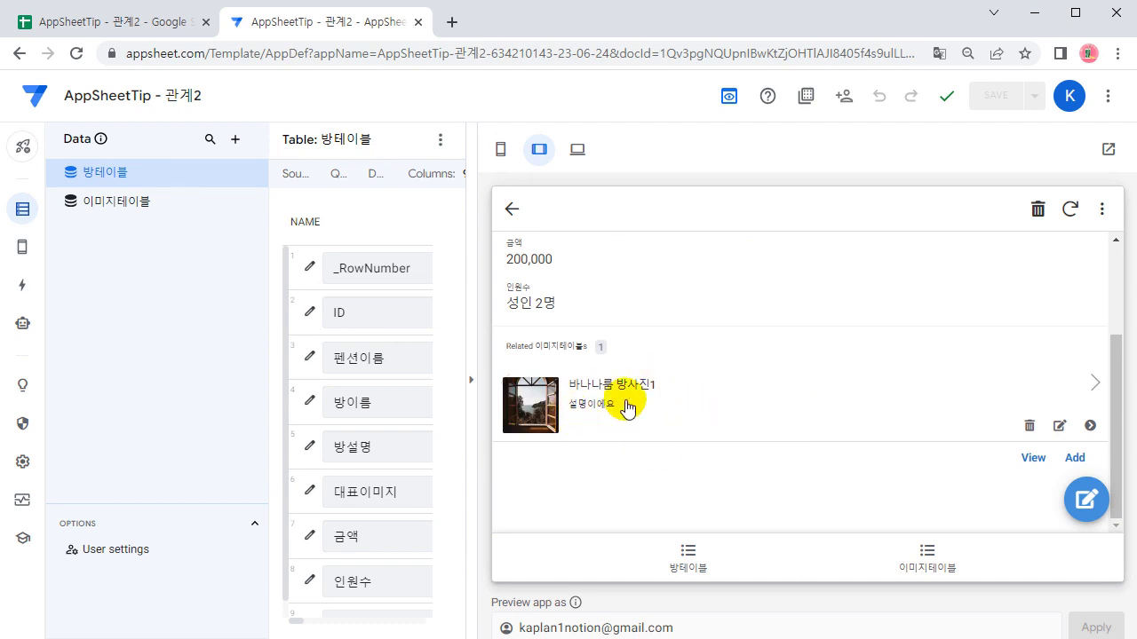
scroll(659, 438, "up", 3)
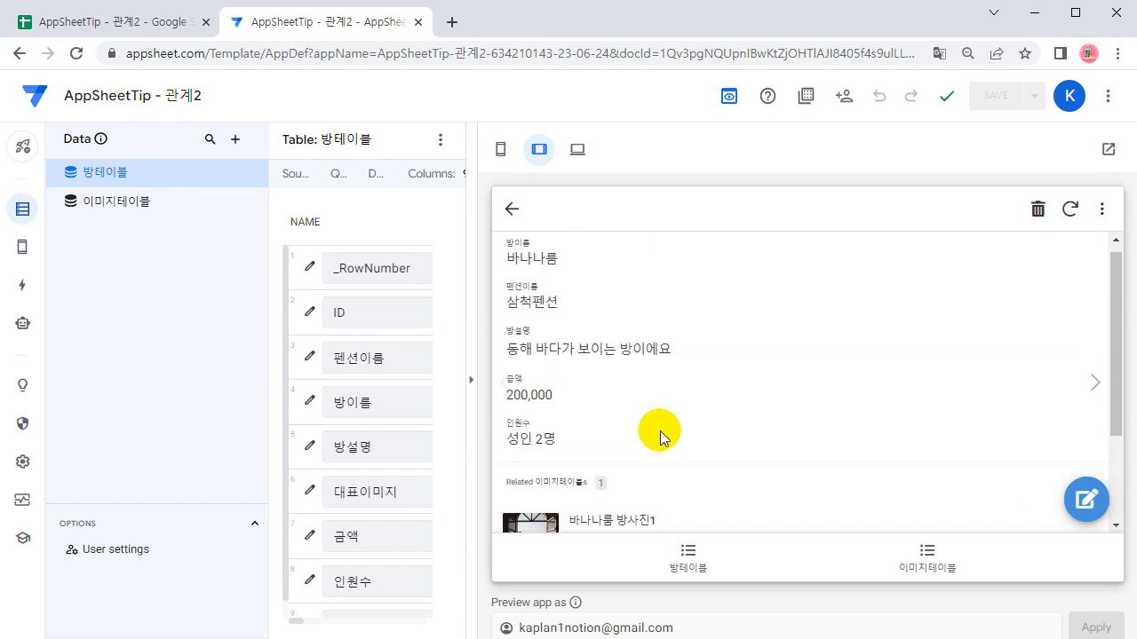
scroll(660, 439, "down", 3)
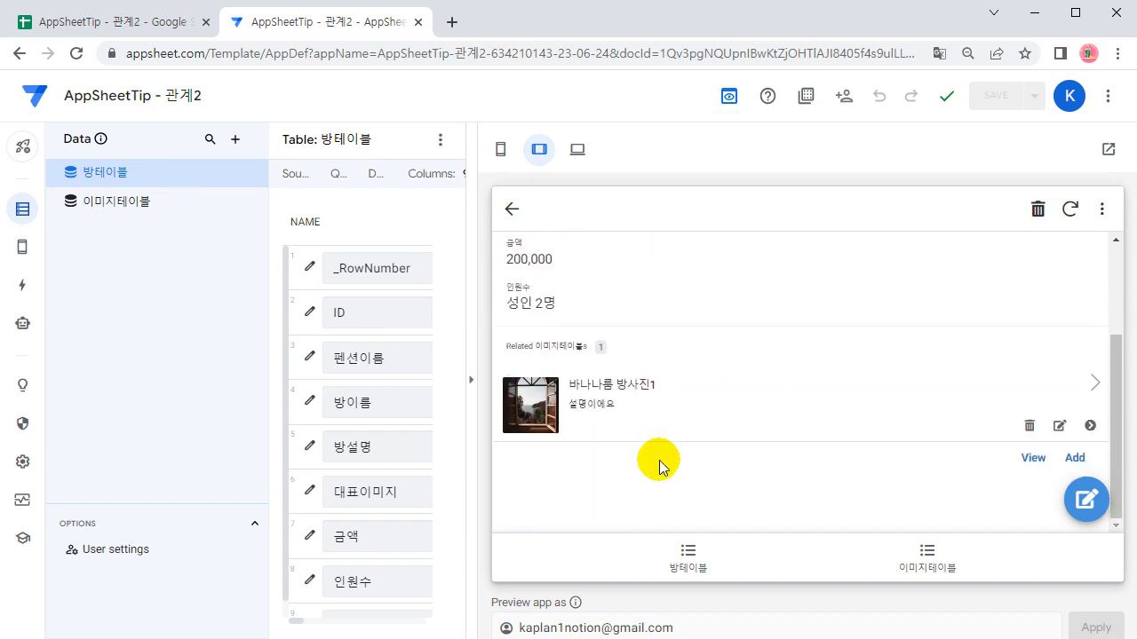
scroll(708, 429, "up", 2)
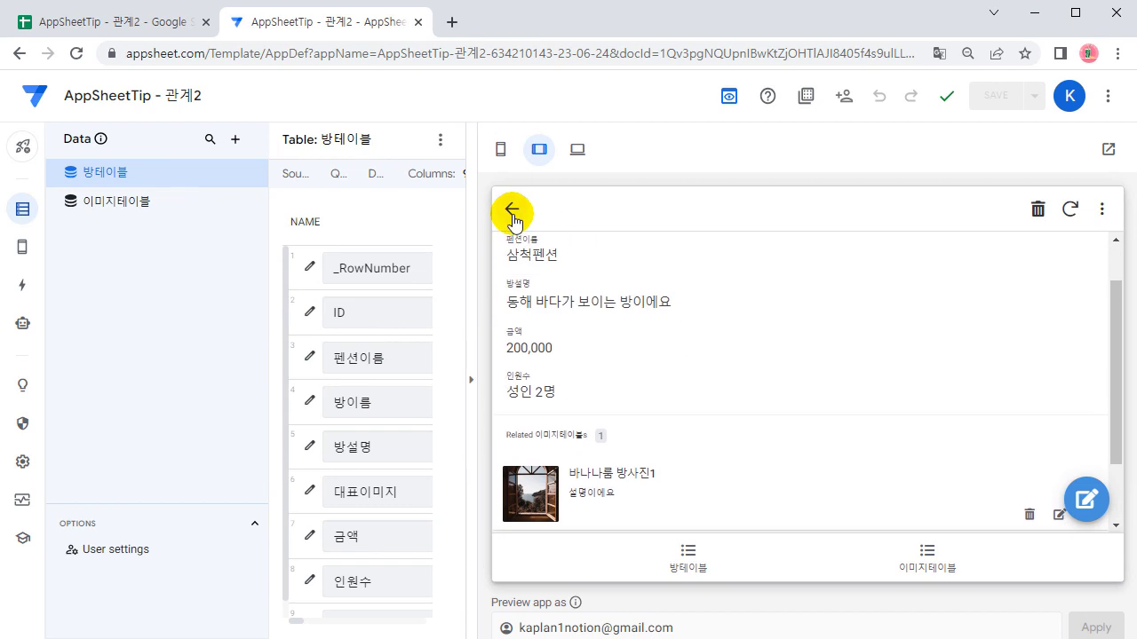
left_click(513, 210)
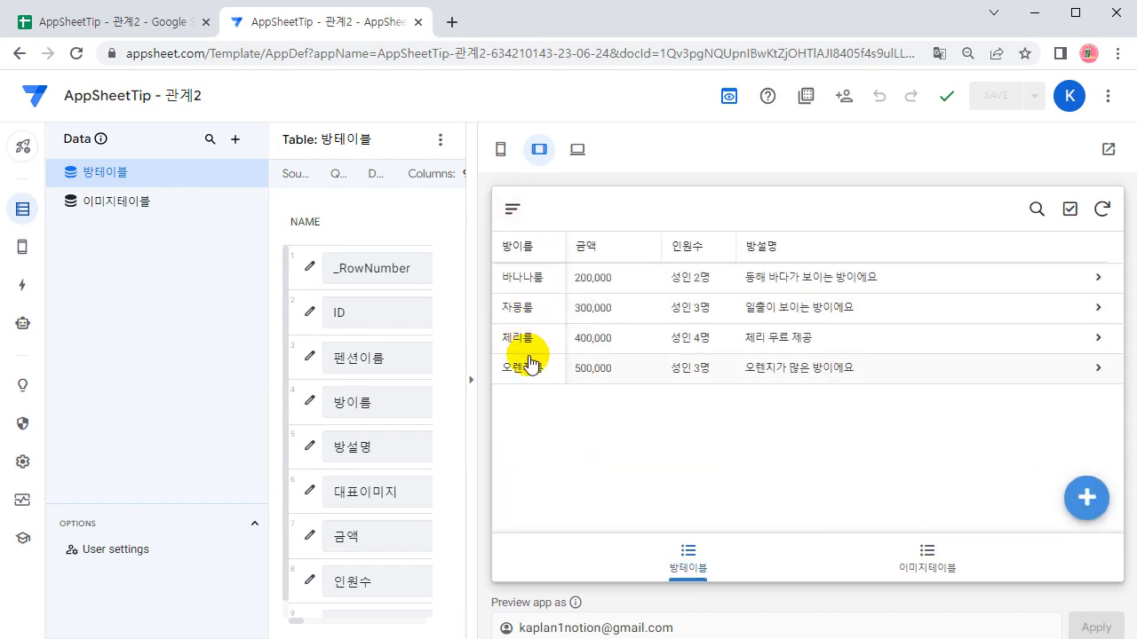
Check the related 이미지테이블 entries of the 오렌지룸 record and the 체리룸 record
left_click(522, 370)
scroll(731, 403, "down", 2)
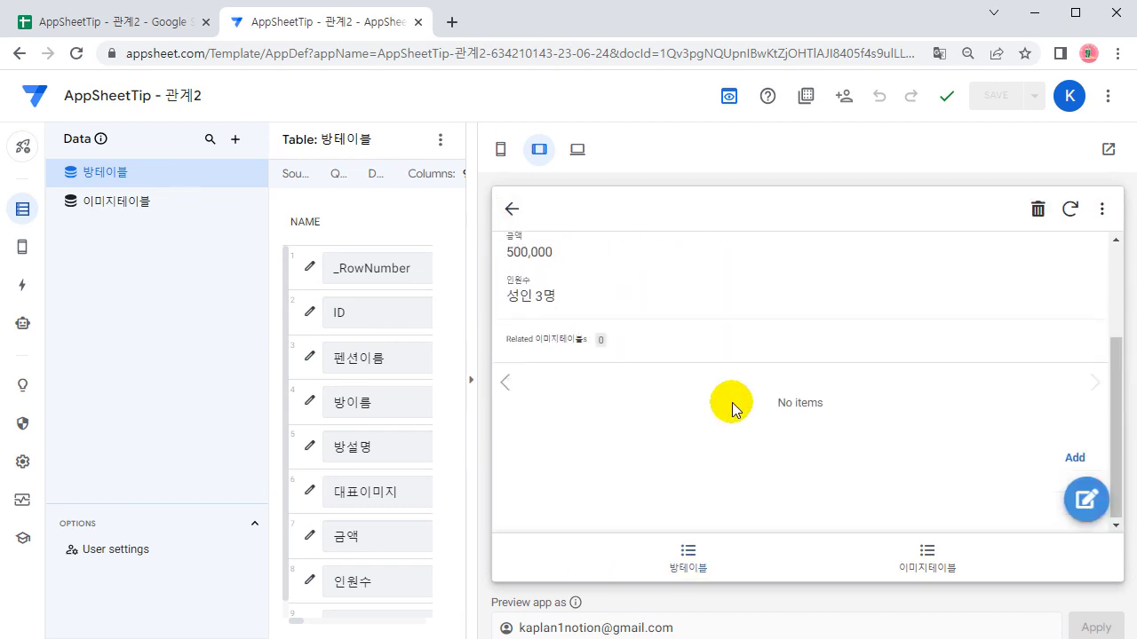
left_click(514, 210)
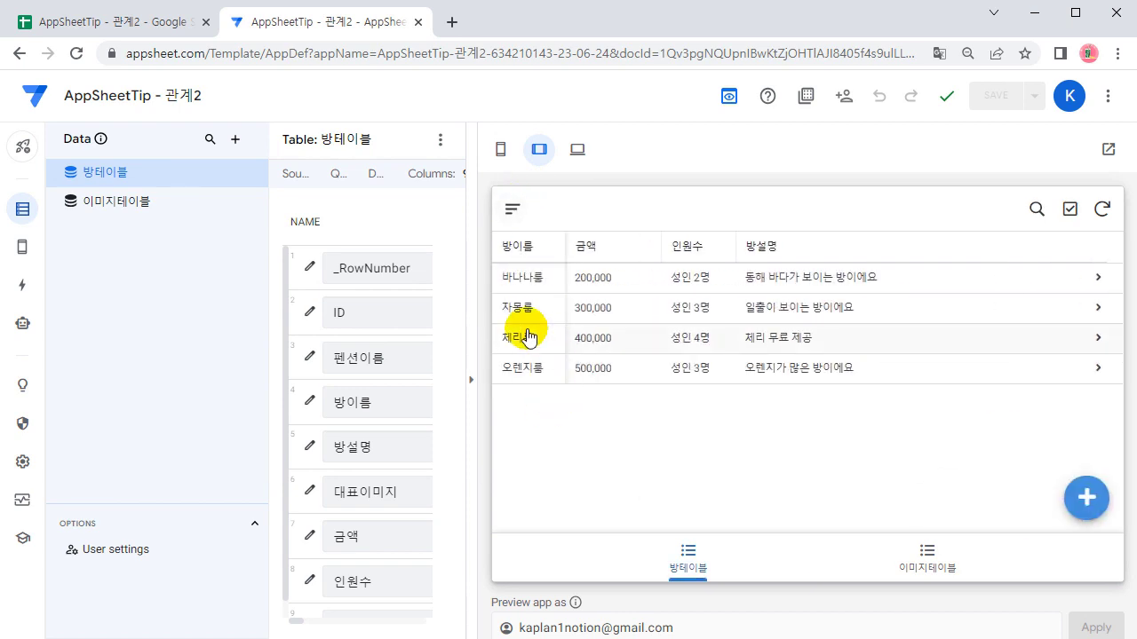
left_click(532, 333)
scroll(675, 364, "down", 3)
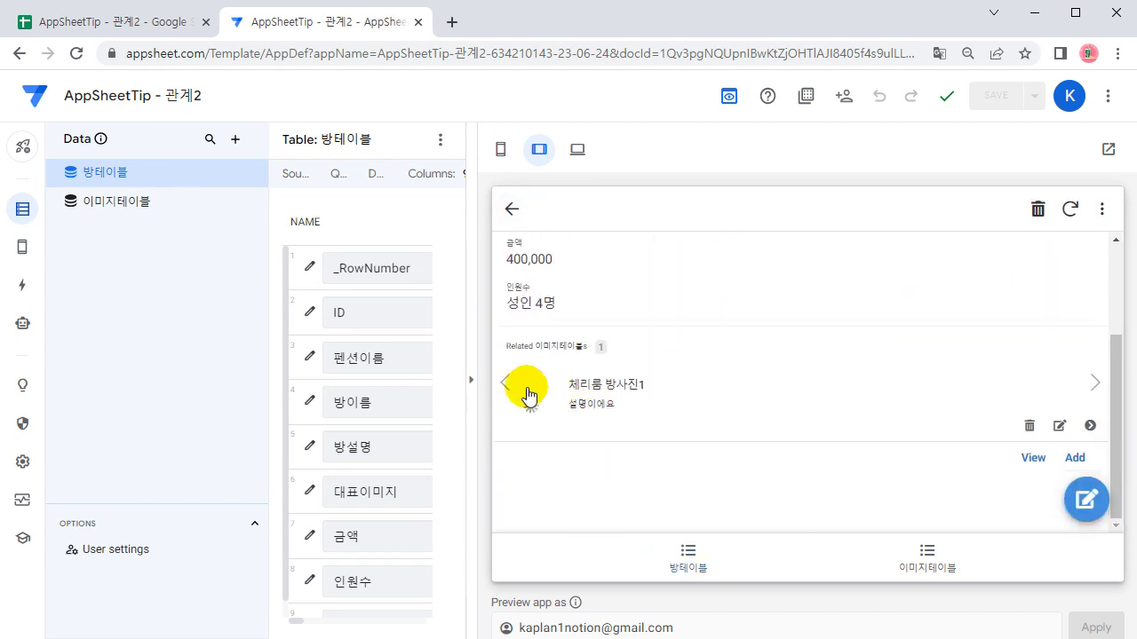
scroll(578, 287, "up", 3)
scroll(629, 380, "down", 3)
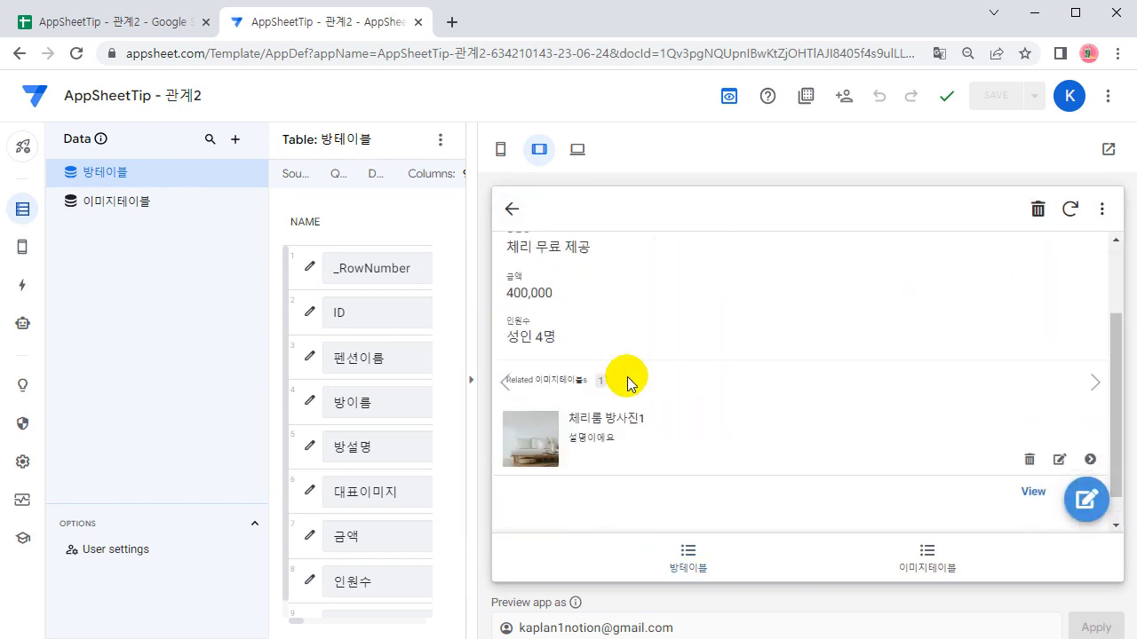
View the 체리룸 방사진1 image record, follow its 방테이블ID reference to the room record, and return to the 방테이블 list
left_click(531, 405)
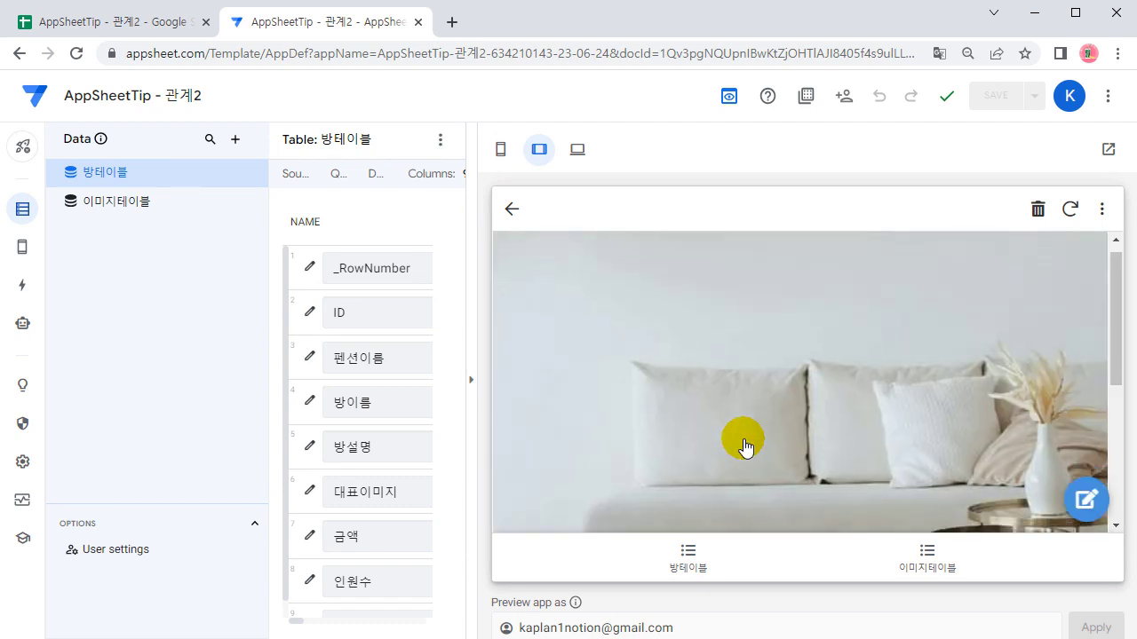
scroll(738, 449, "down", 5)
scroll(684, 443, "up", 5)
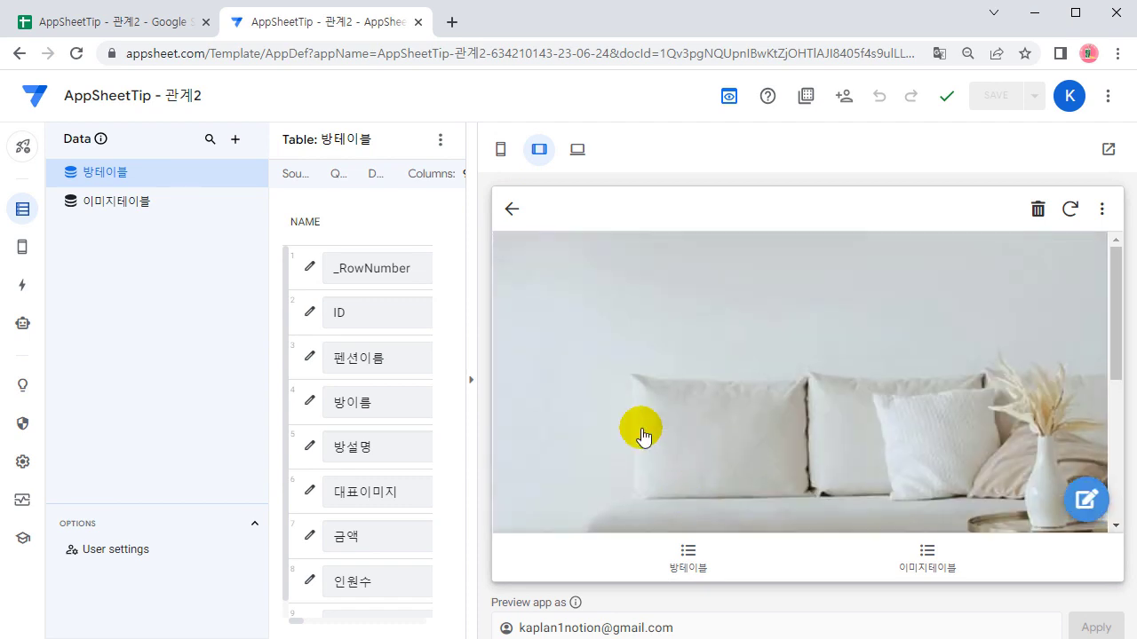
scroll(725, 385, "down", 3)
scroll(639, 484, "down", 1)
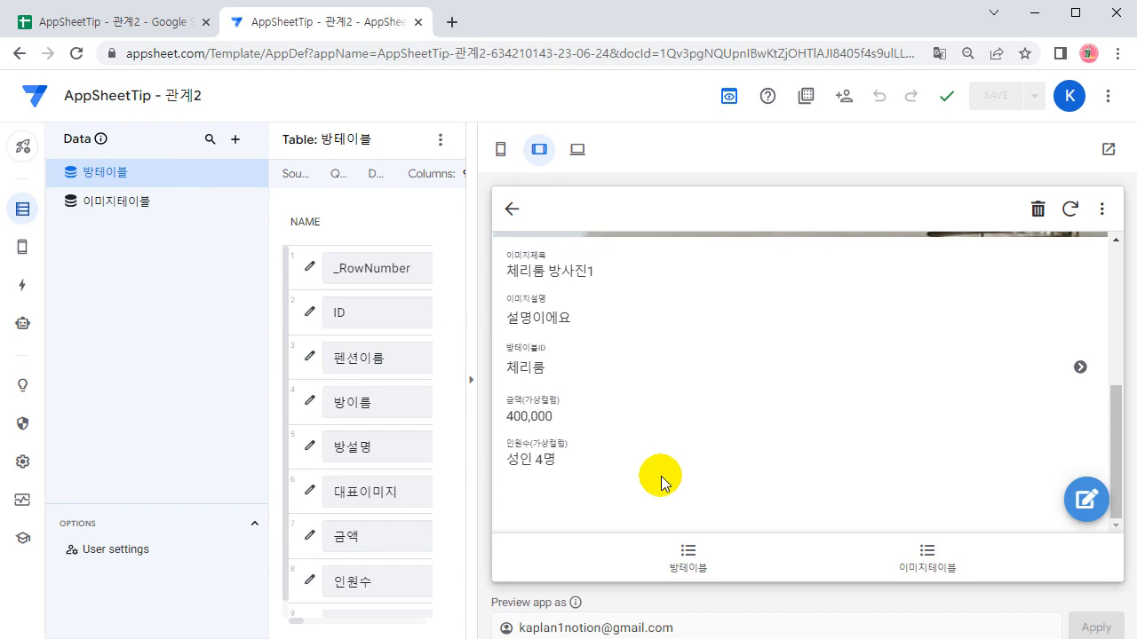
left_click(533, 372)
scroll(715, 439, "down", 2)
scroll(717, 438, "up", 2)
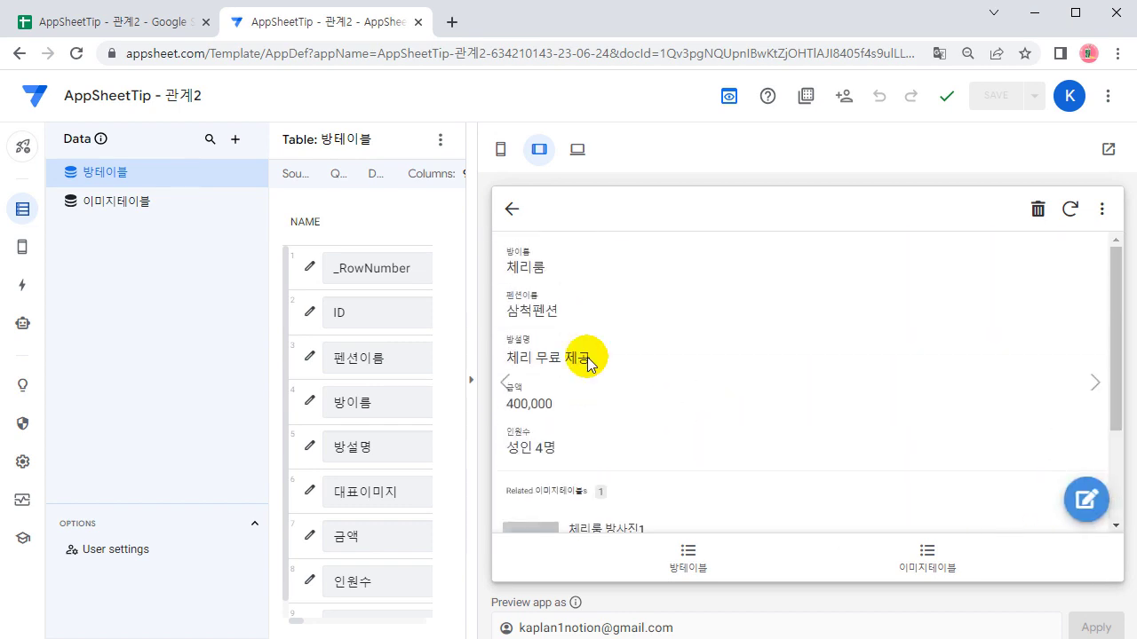
left_click(689, 554)
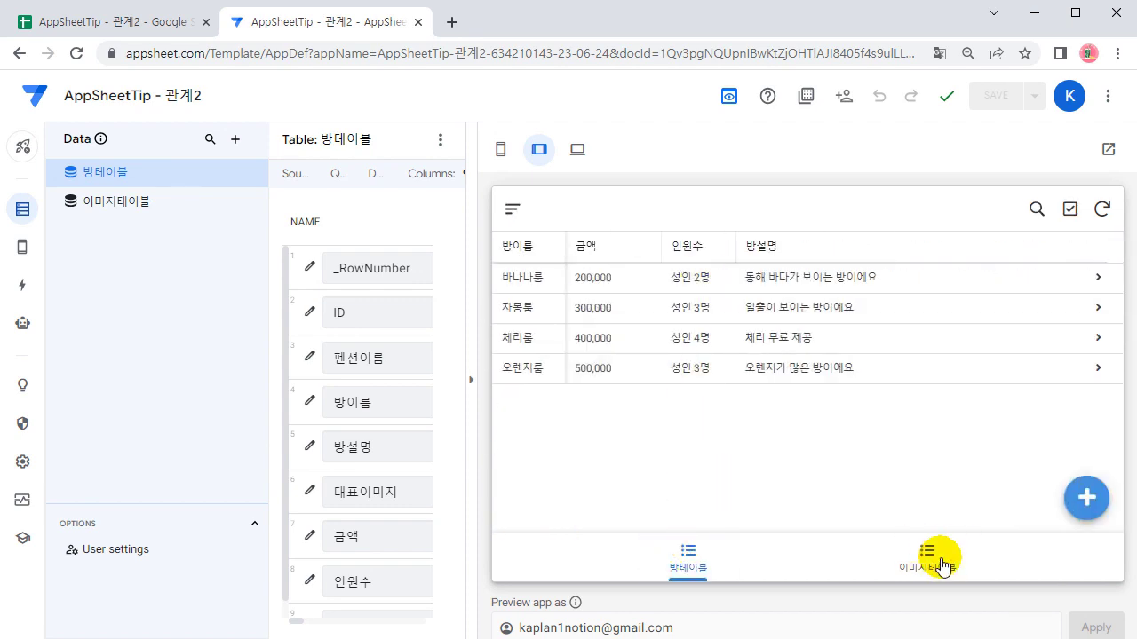
Look over the new room form and its nested 이미지테이블 entry form, cancelling the nested form
left_click(1073, 503)
scroll(713, 371, "down", 5)
scroll(716, 384, "up", 1)
scroll(735, 364, "down", 1)
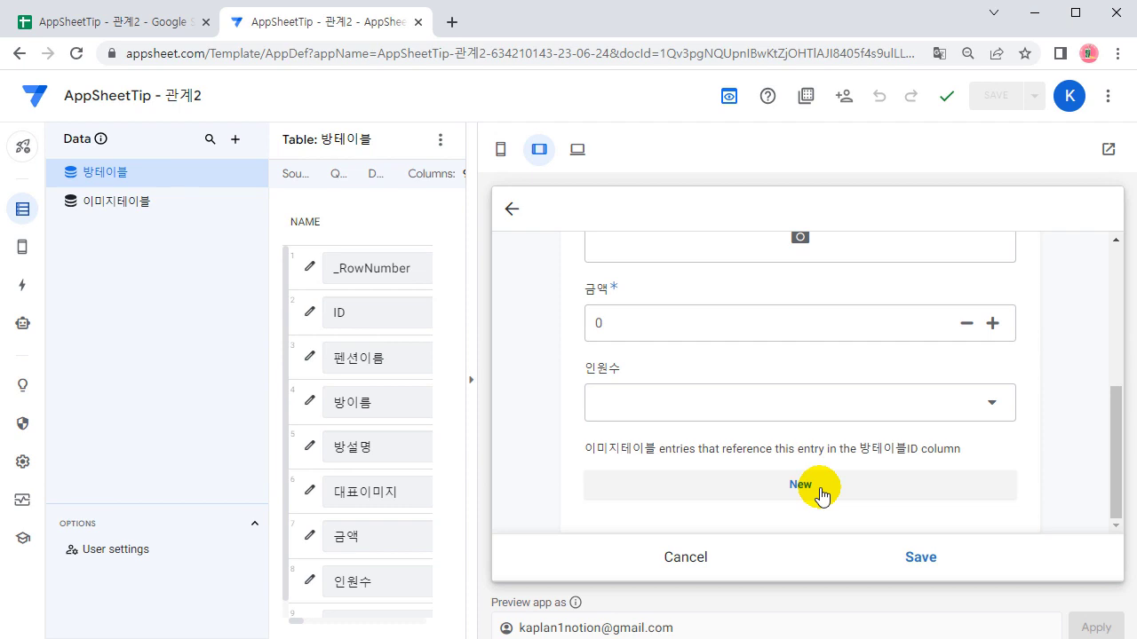
left_click(801, 487)
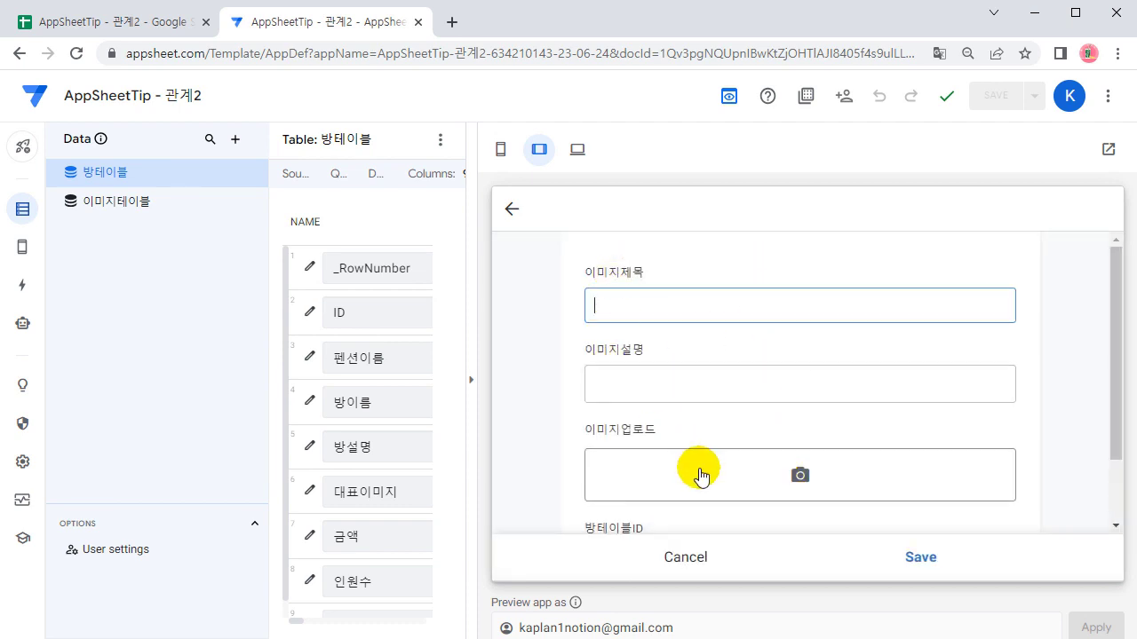
left_click(689, 556)
scroll(728, 376, "up", 10)
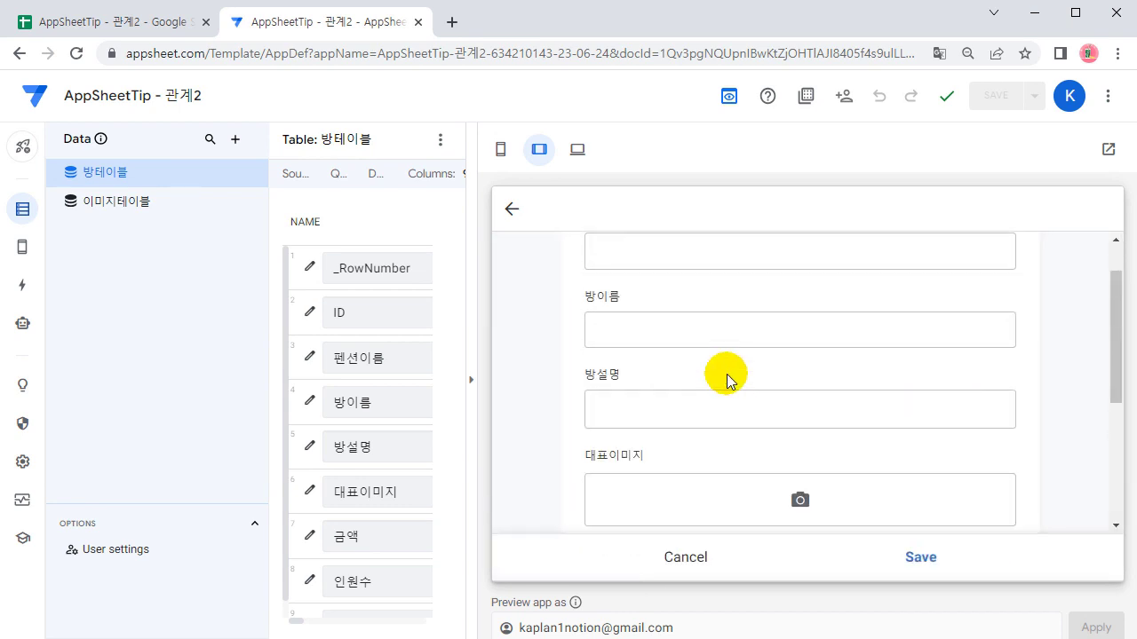
Enter 오렌지룸 as the 방이름, check the 방테이블ID in a new nested image entry, and cancel both forms
left_click(696, 305)
left_click(689, 385)
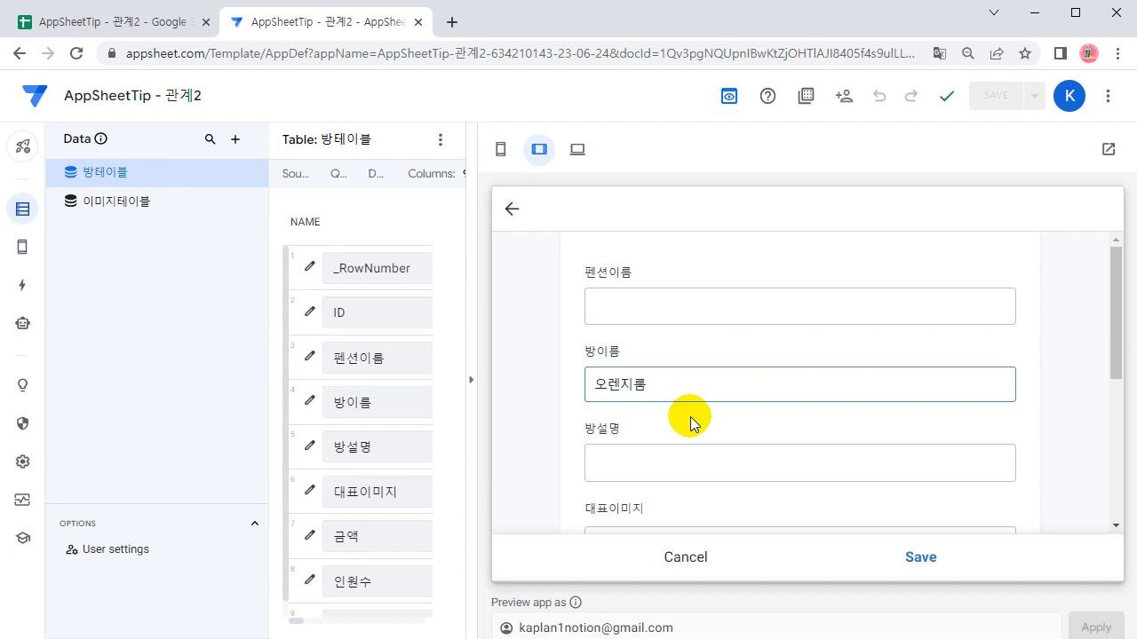
scroll(690, 417, "down", 5)
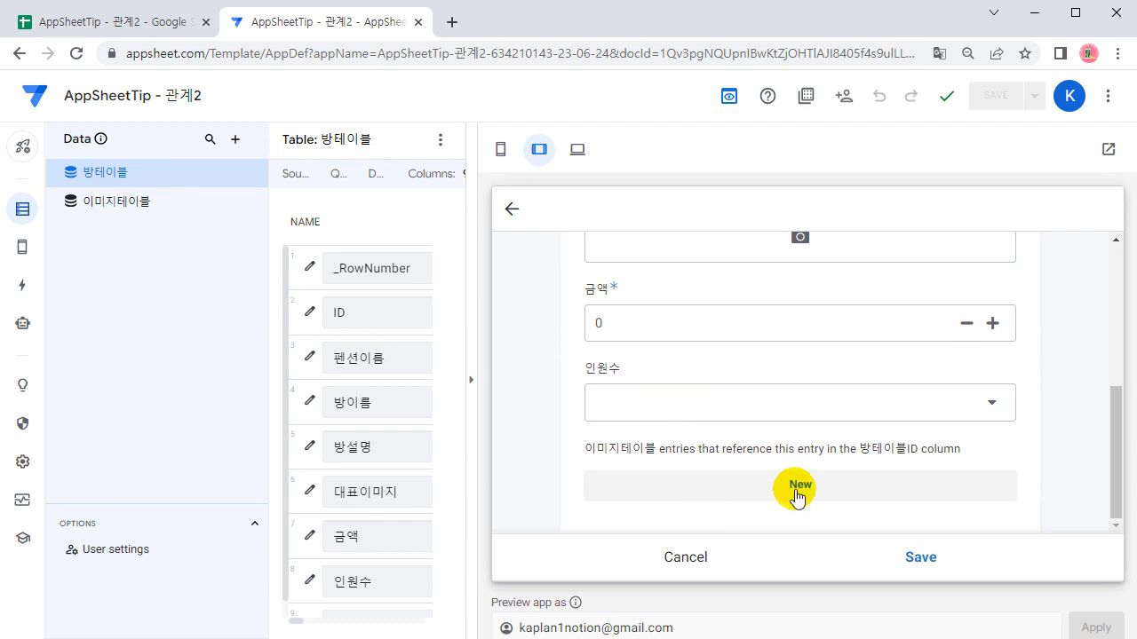
left_click(784, 502)
scroll(802, 497, "down", 3)
left_click(805, 499)
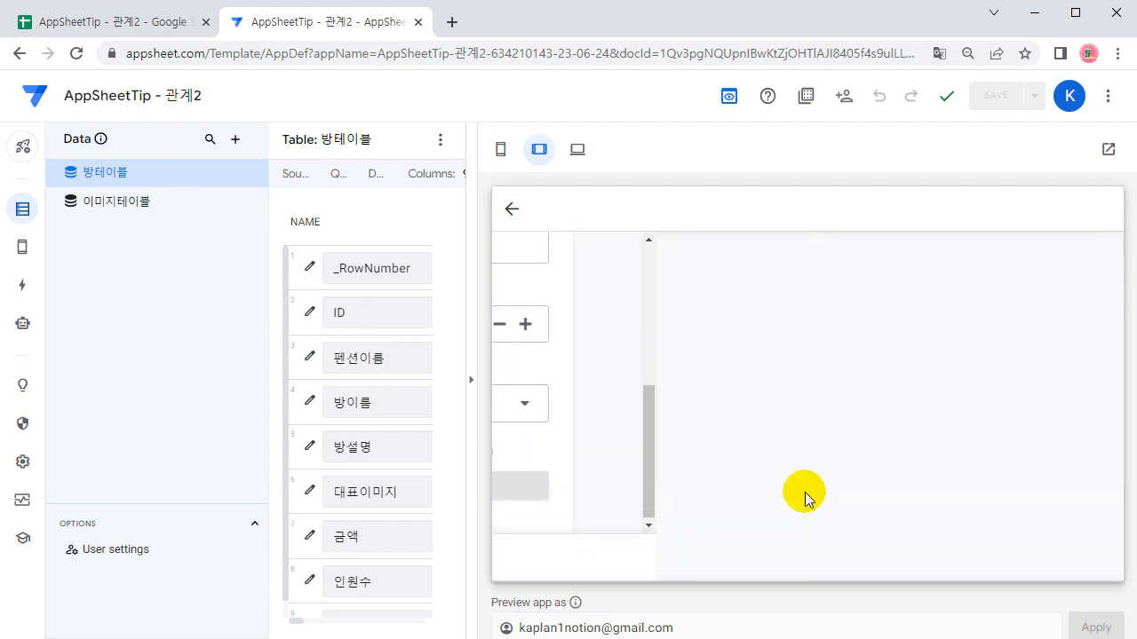
scroll(675, 462, "down", 2)
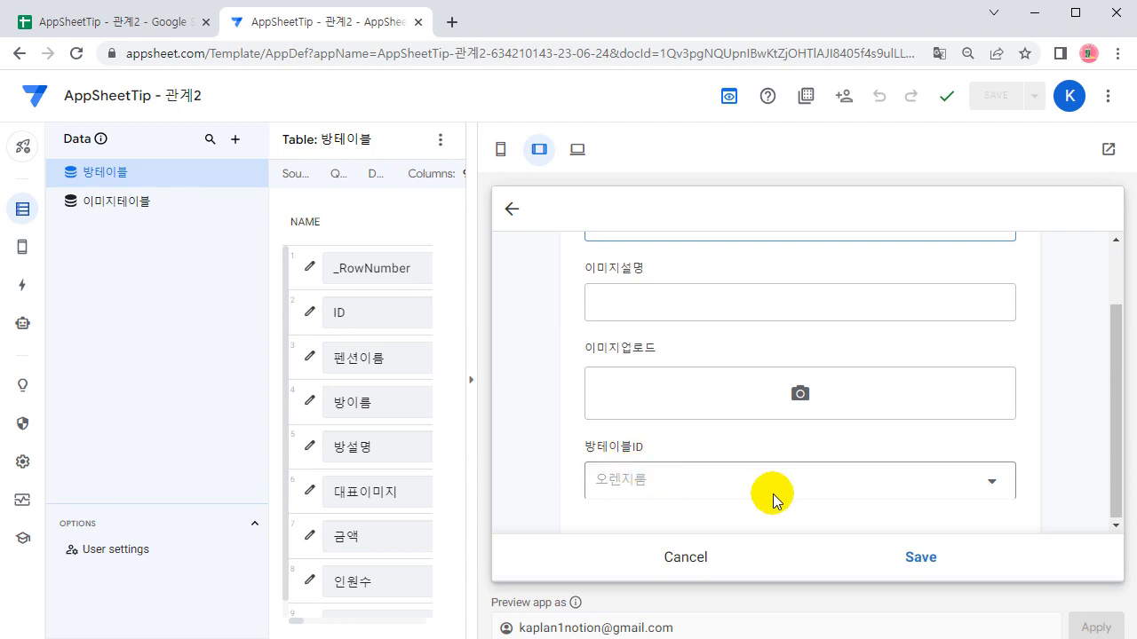
left_click(685, 560)
left_click(683, 560)
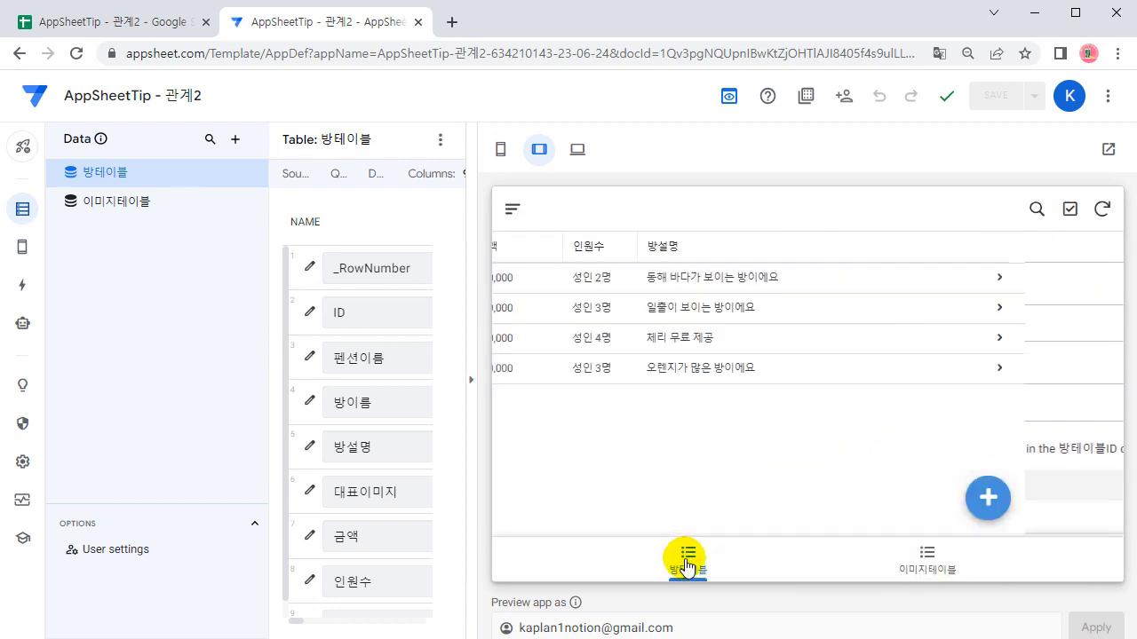
Examine the price and headcount values shown for the image records in the 이미지테이블 view
left_click(927, 559)
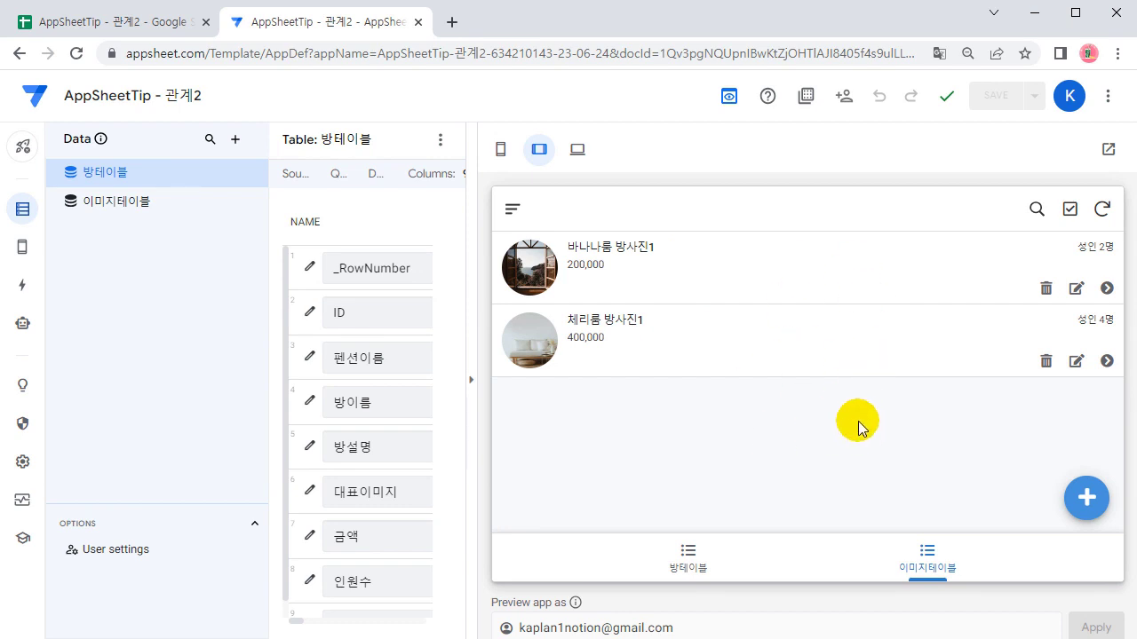
left_click_drag(557, 331, 620, 347)
left_click_drag(1070, 238, 1116, 257)
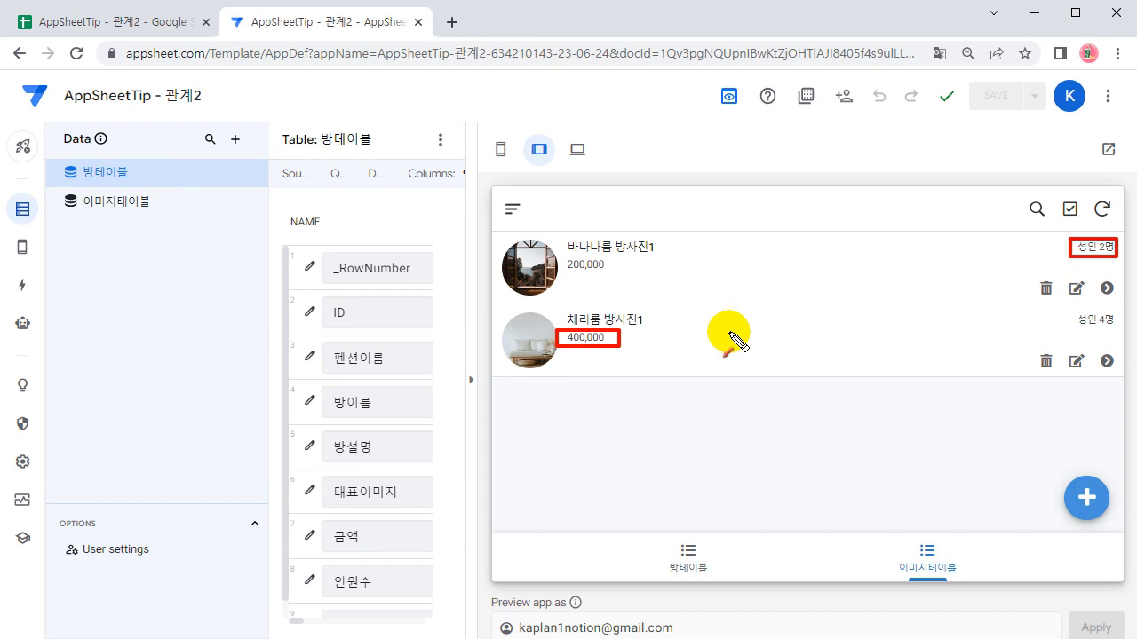
left_click_drag(699, 435, 634, 361)
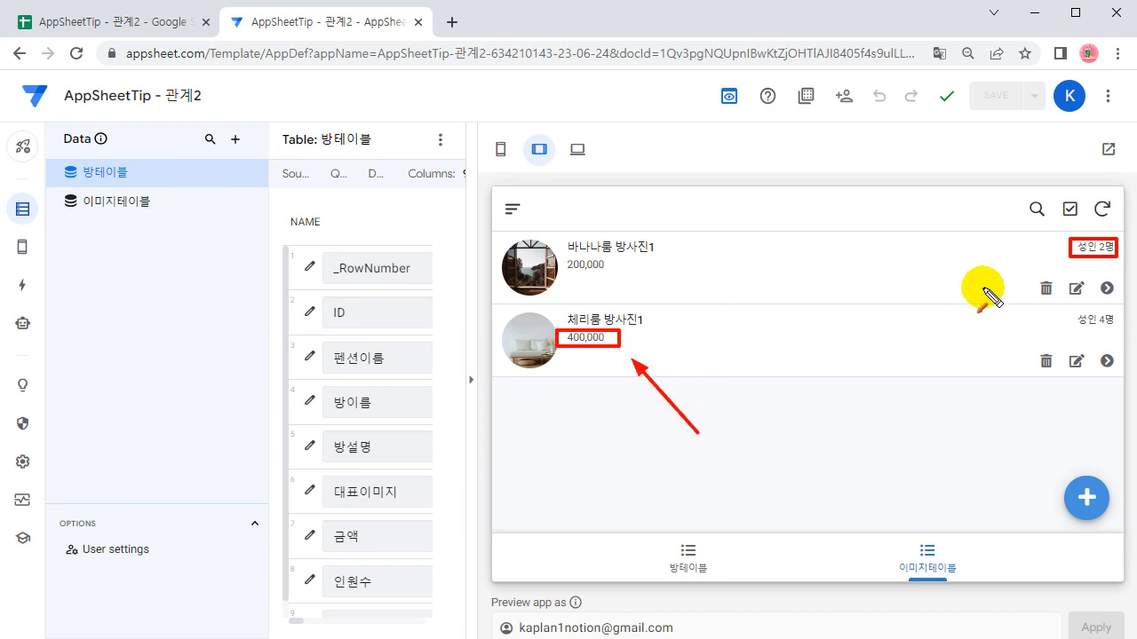
left_click_drag(977, 304, 1059, 260)
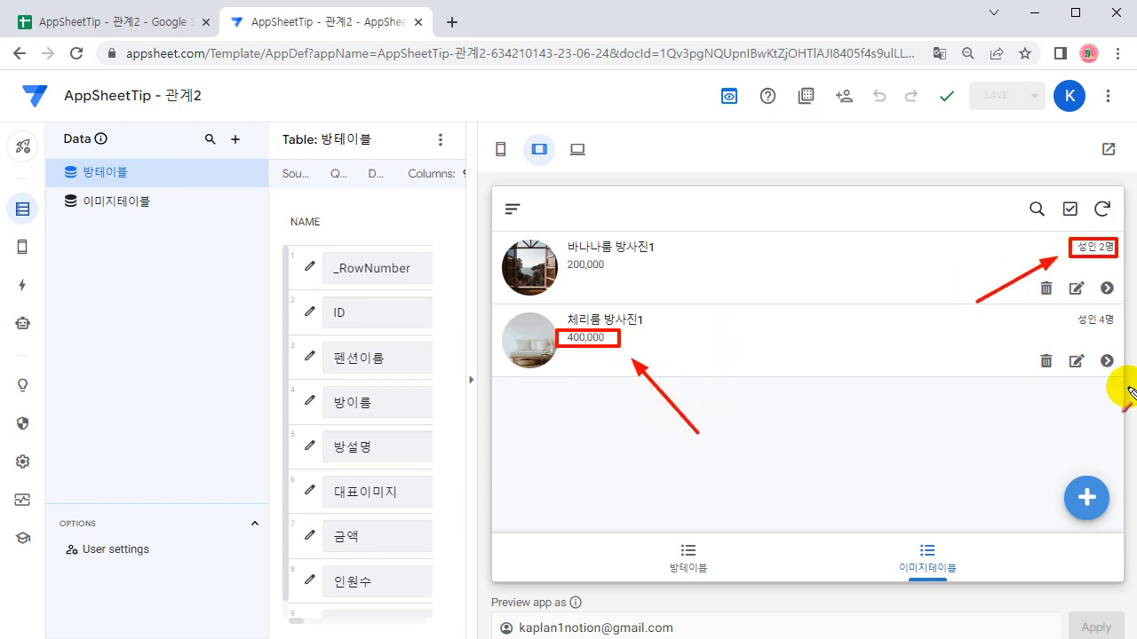
Compare the column definitions of 방테이블 and 이미지테이블, including the formulas of the 금액 and 인원수 virtual columns
key("Escape")
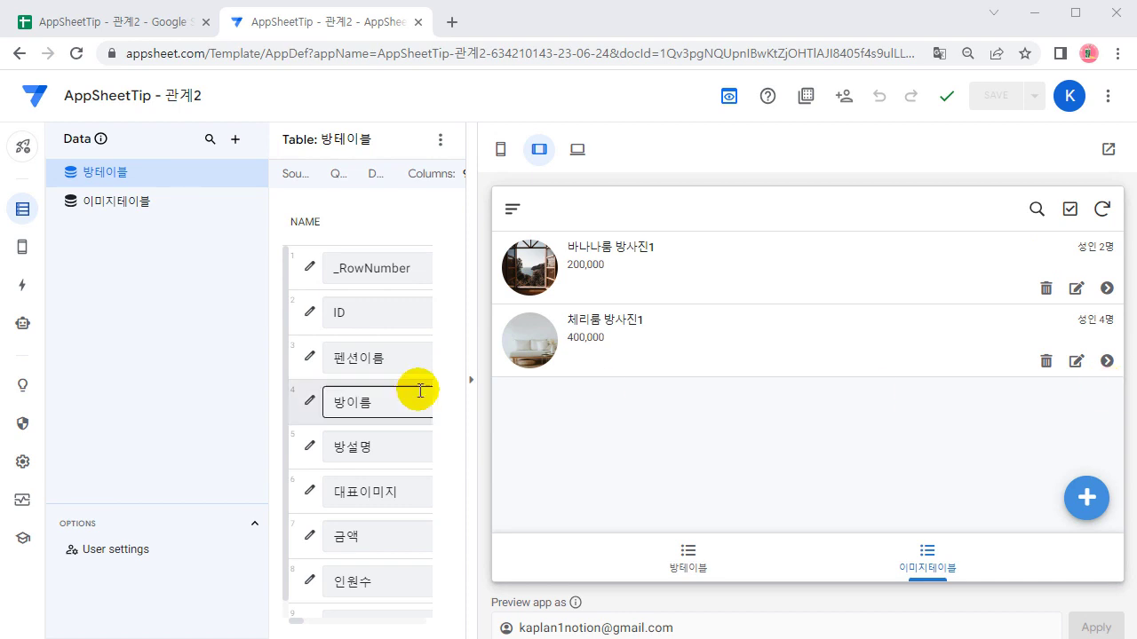
left_click(501, 149)
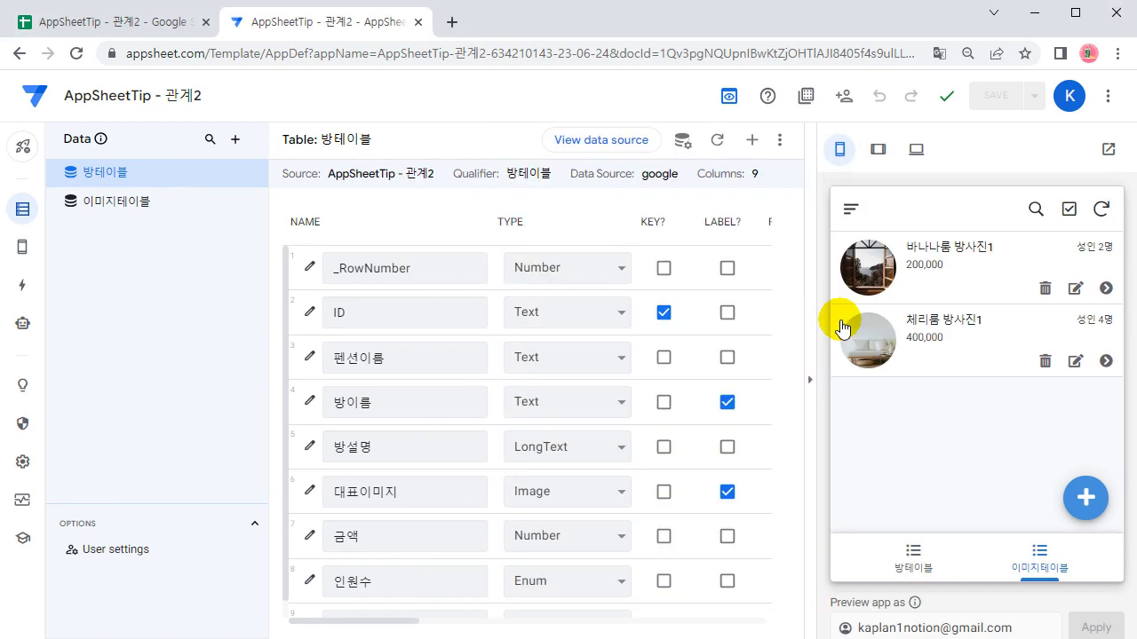
left_click(116, 206)
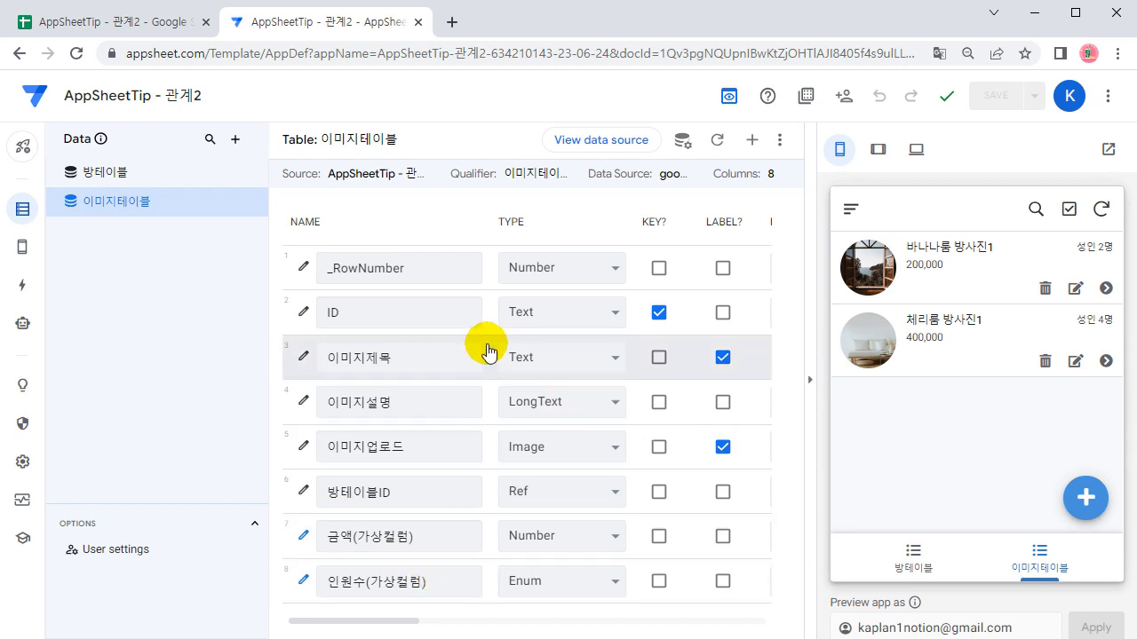
left_click(166, 178)
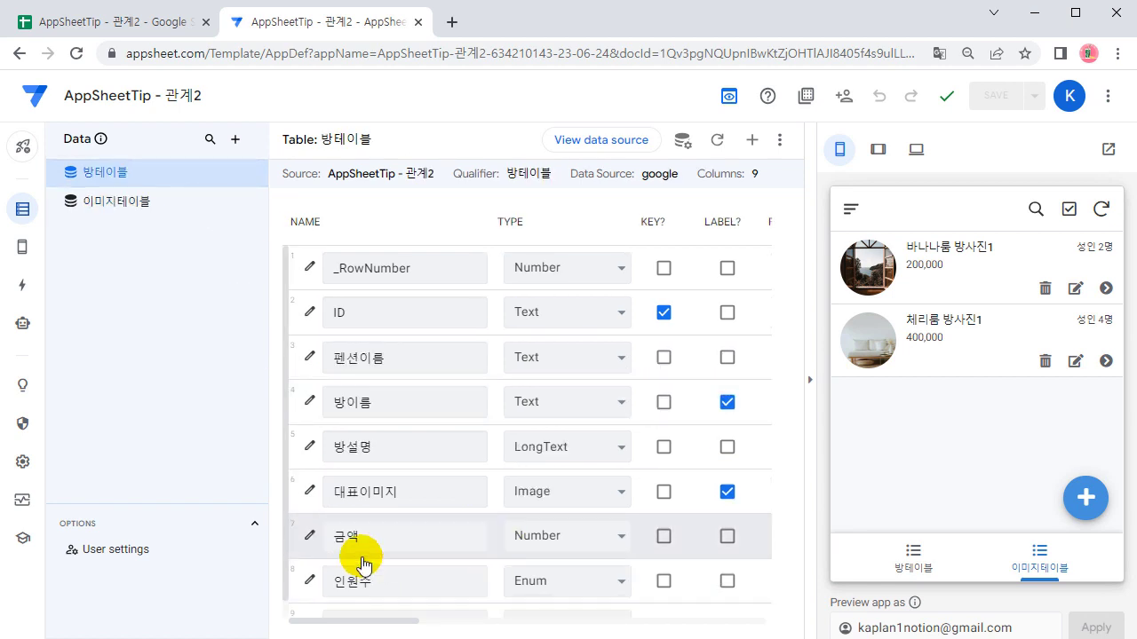
left_click(151, 211)
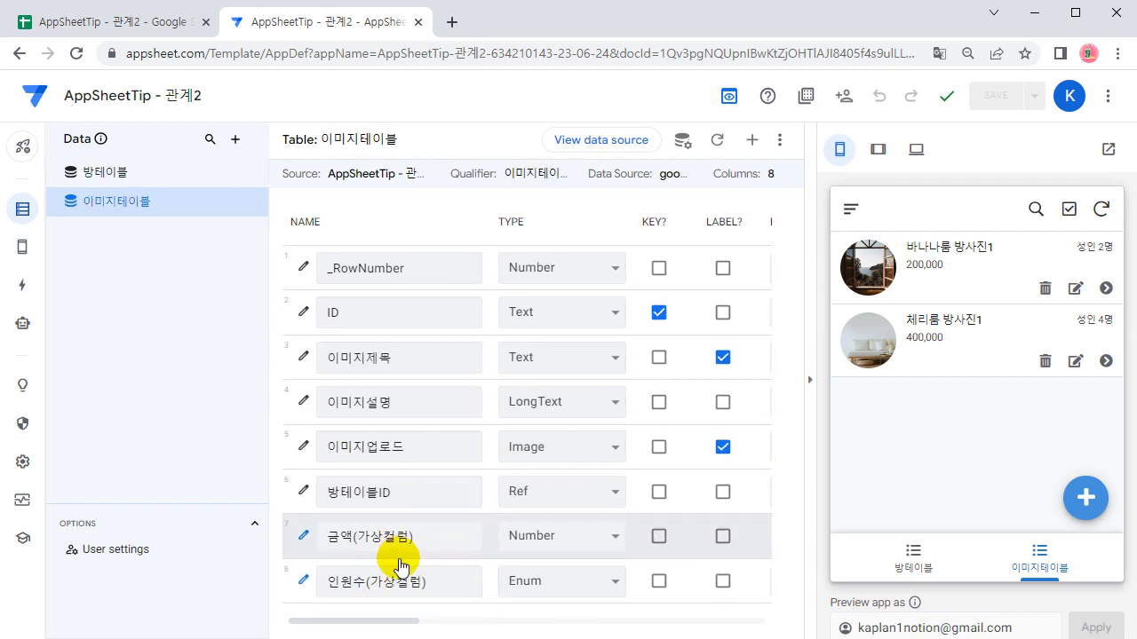
left_click_drag(414, 619, 515, 622)
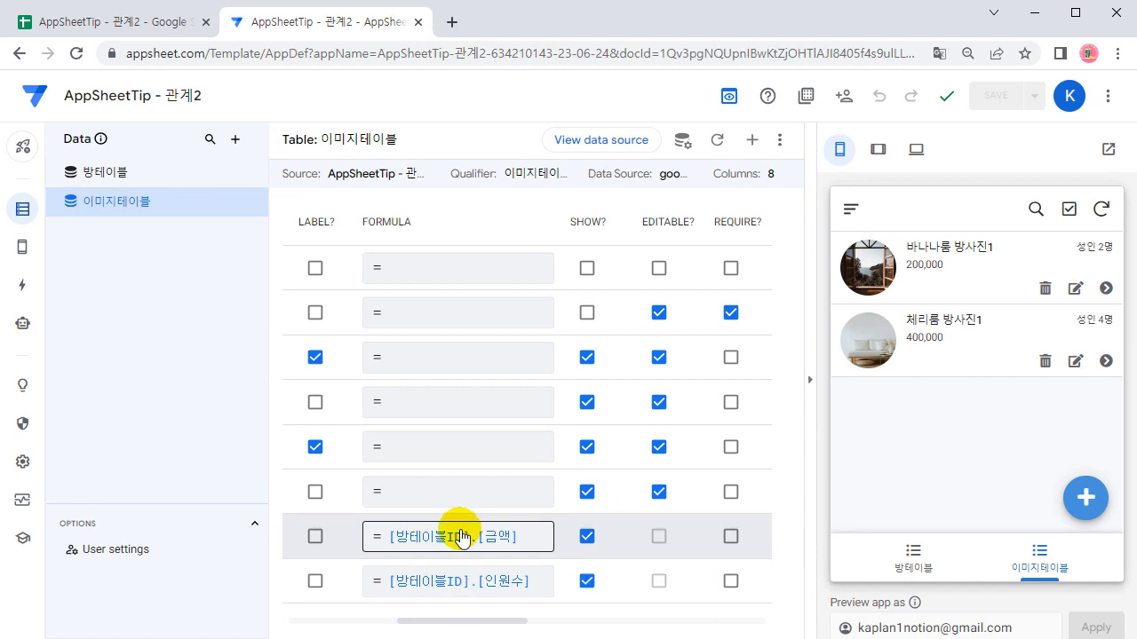
left_click_drag(474, 619, 336, 621)
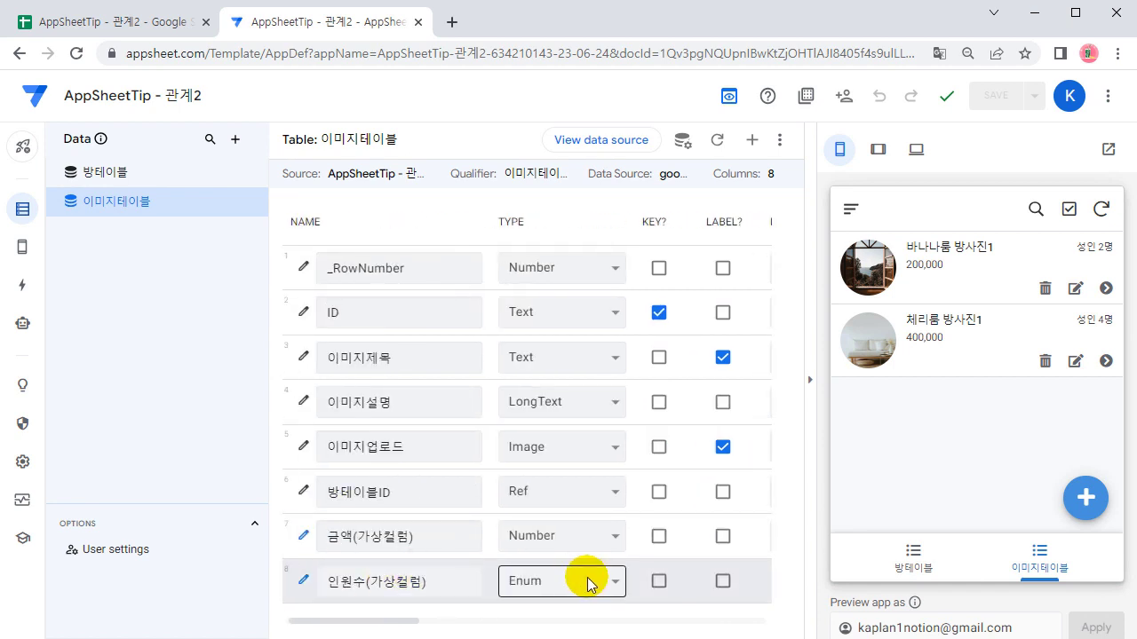
left_click(157, 174)
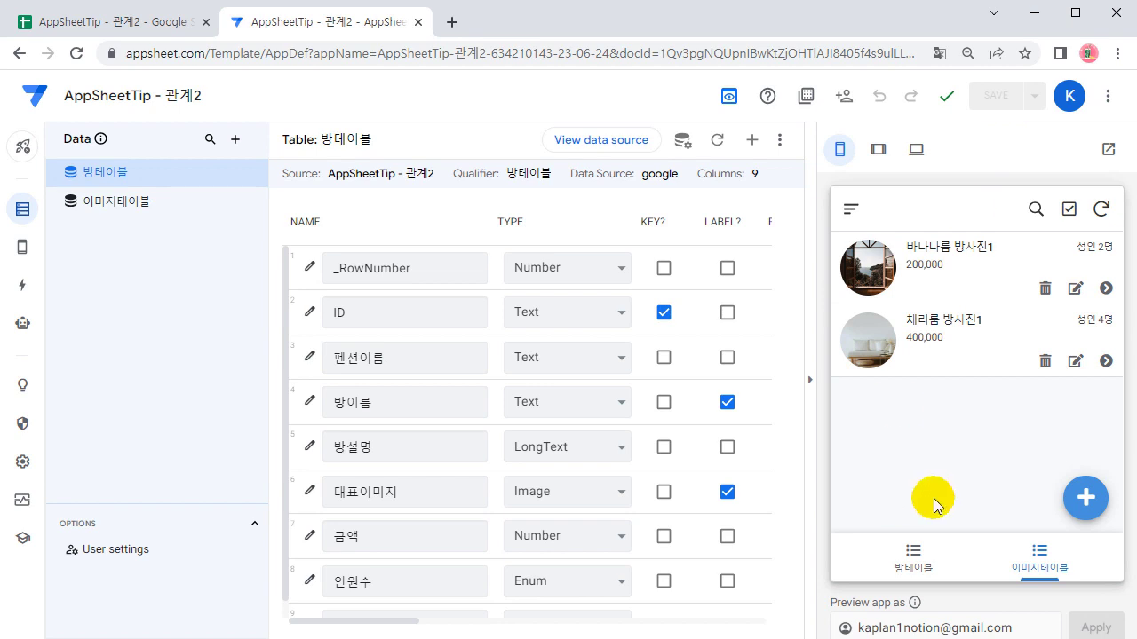
Look over the new image entry form, cancel it, and view the 방테이블 room list in the tablet preview
left_click(1087, 500)
scroll(995, 363, "down", 2)
scroll(977, 408, "up", 2)
left_click(919, 562)
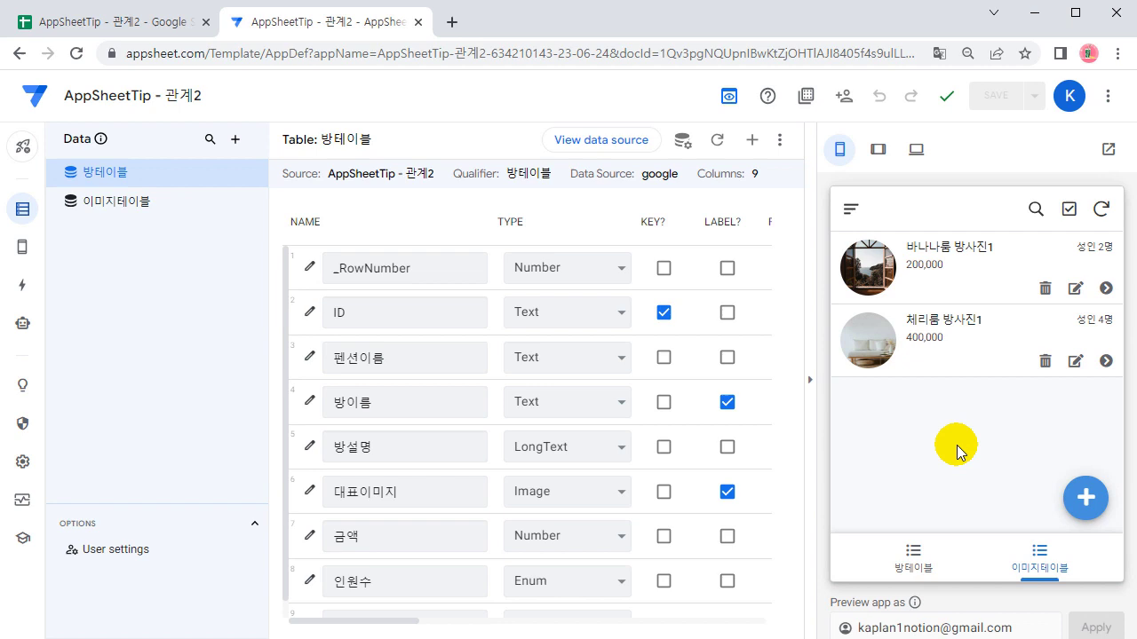
left_click(917, 565)
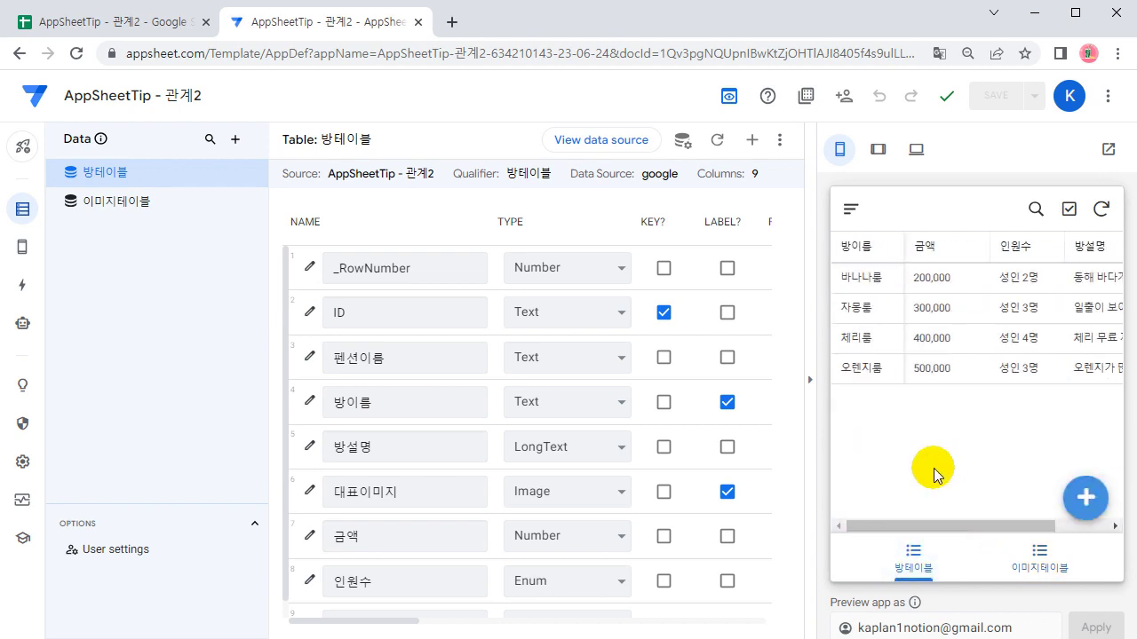
left_click(877, 149)
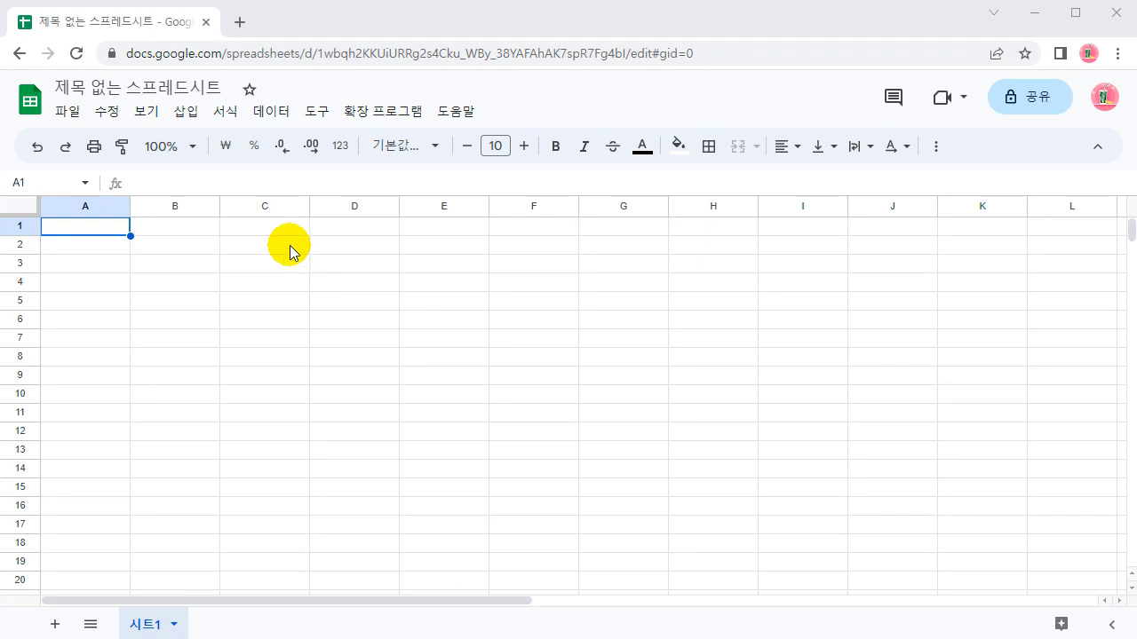
Rename the untitled Google Sheets spreadsheet as "AppSheetApp - My 지출관리앱"
left_click(182, 89)
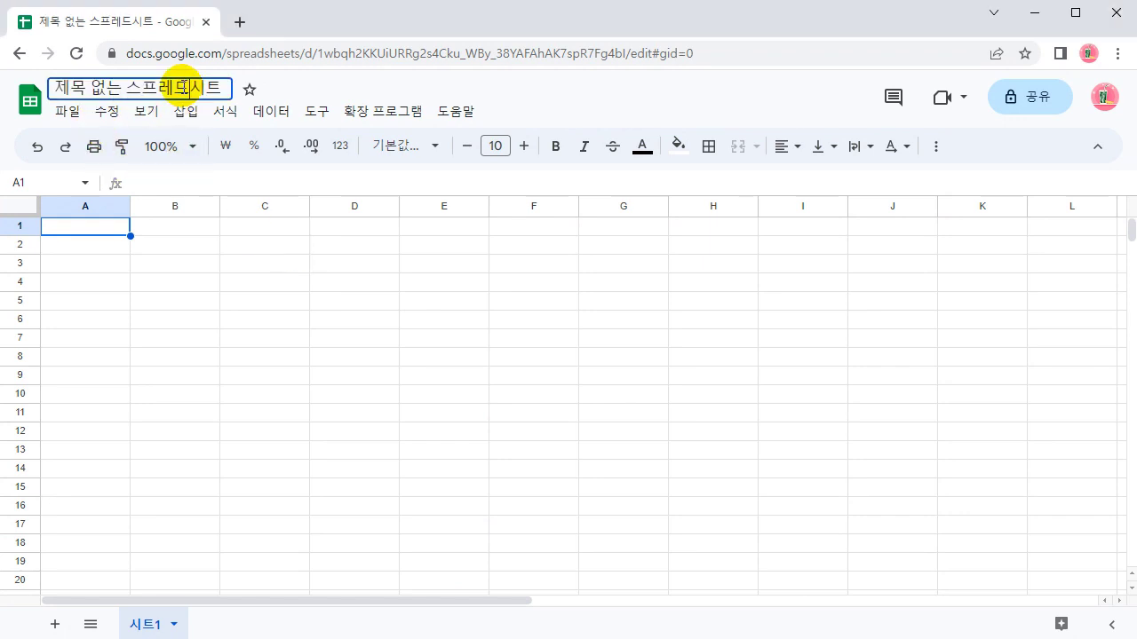
type("AppSheetApp - ")
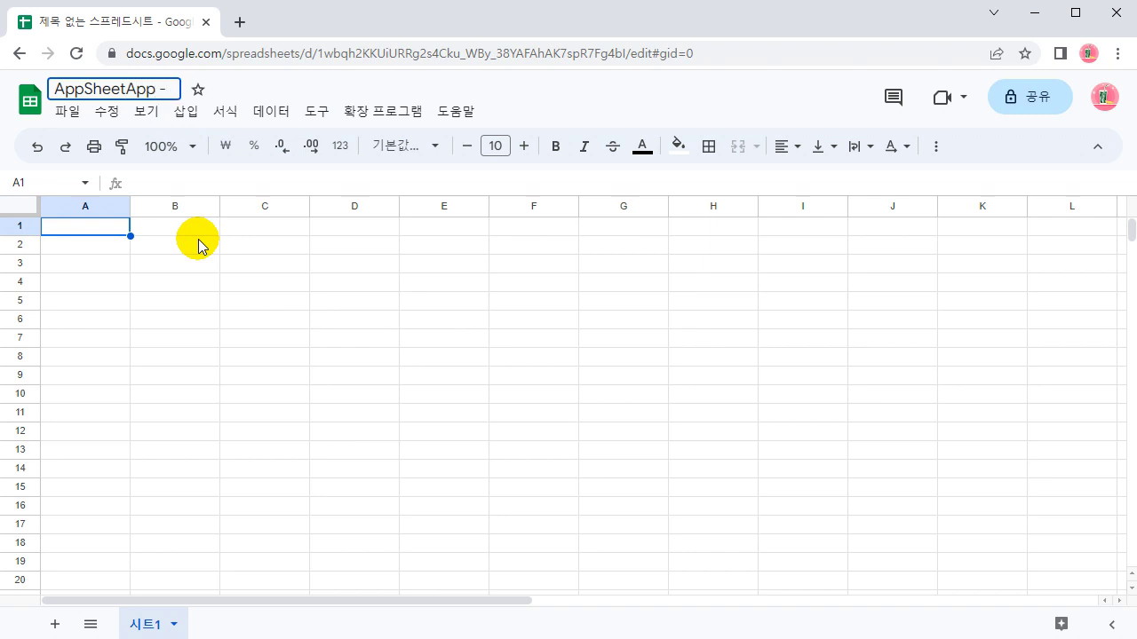
type("My")
type(" 지출관리애")
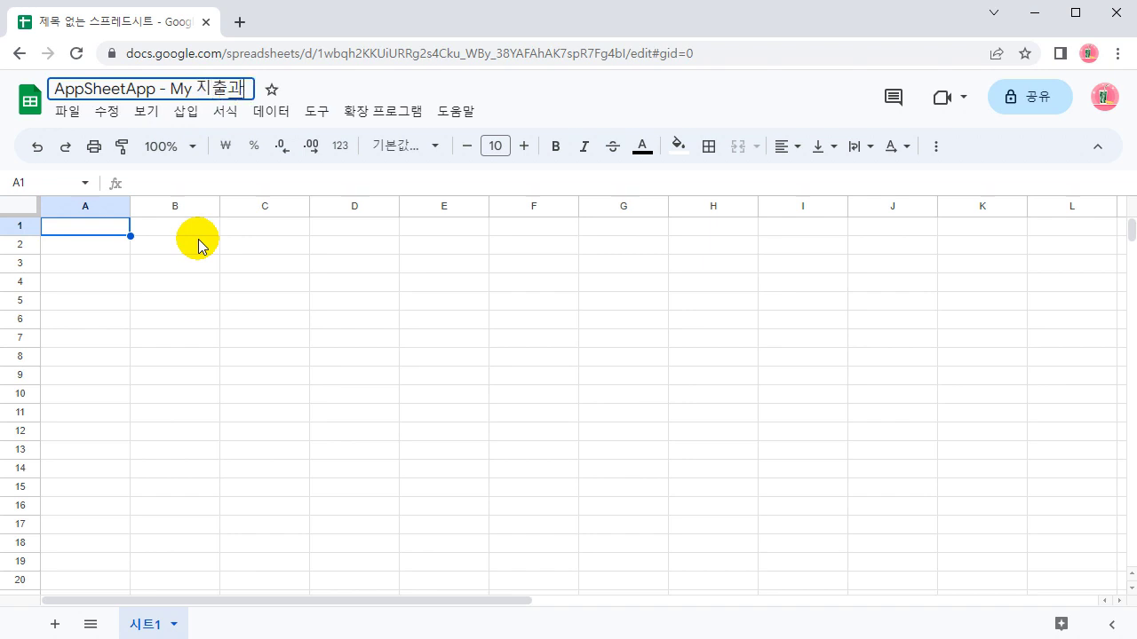
type("ㅂ")
key("Return")
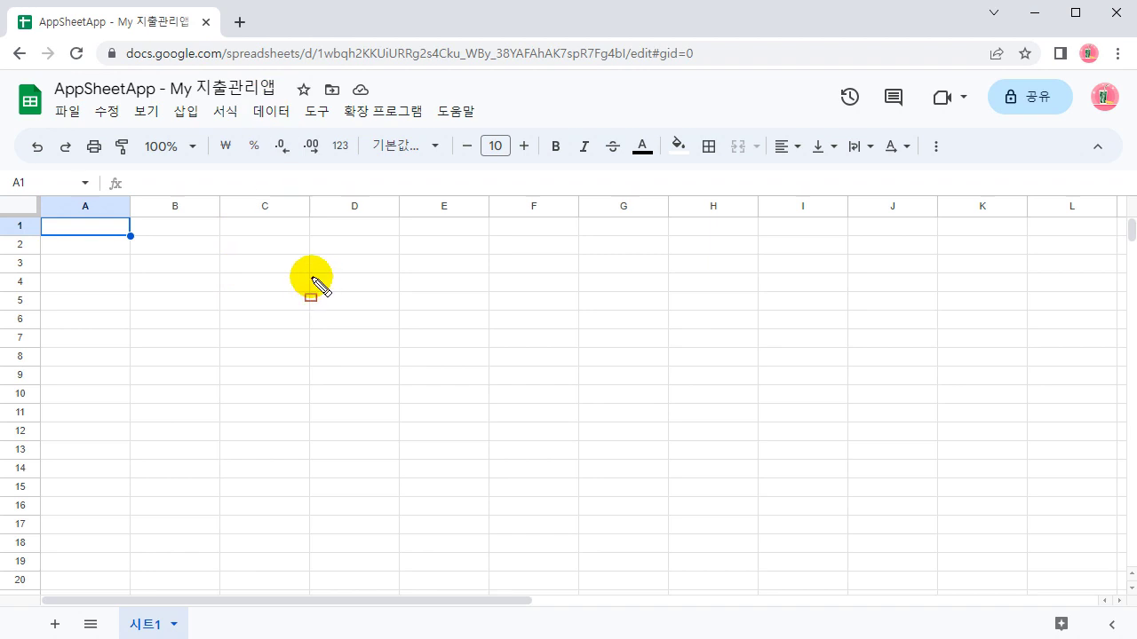
left_click_drag(164, 105, 280, 105)
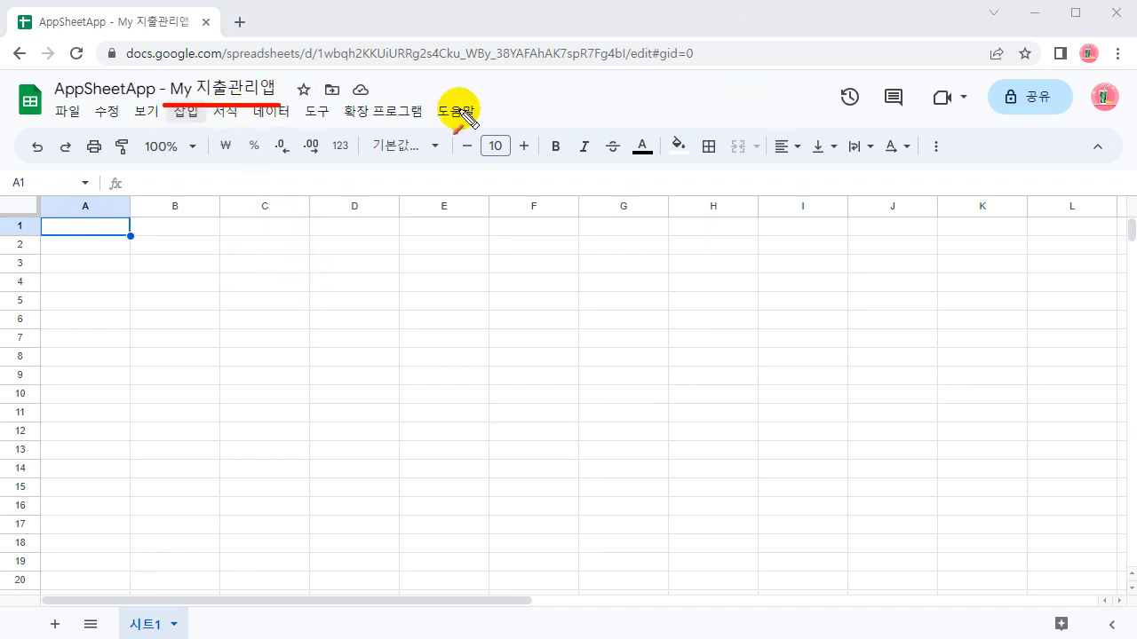
left_click_drag(361, 274, 281, 145)
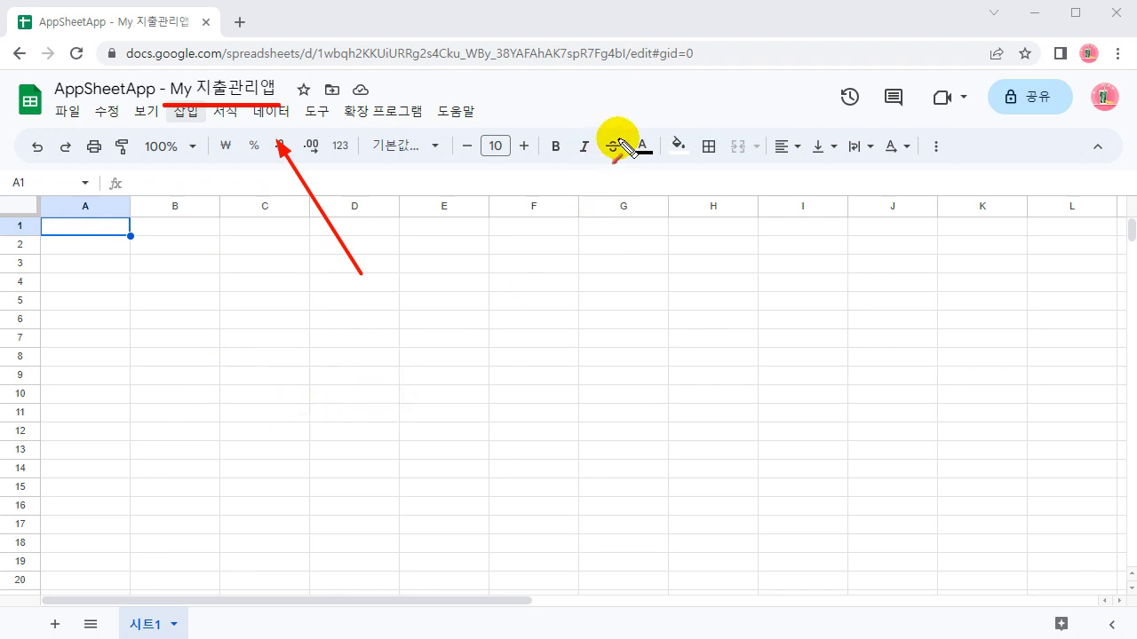
left_click_drag(215, 413, 349, 487)
left_click_drag(448, 414, 597, 486)
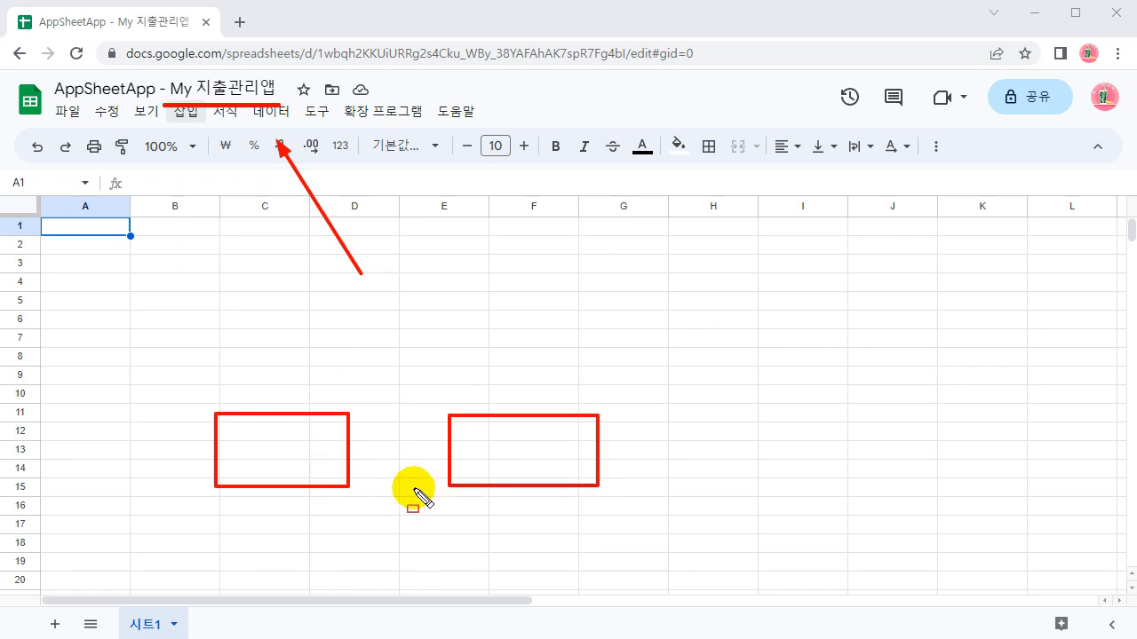
key("ctrl+z")
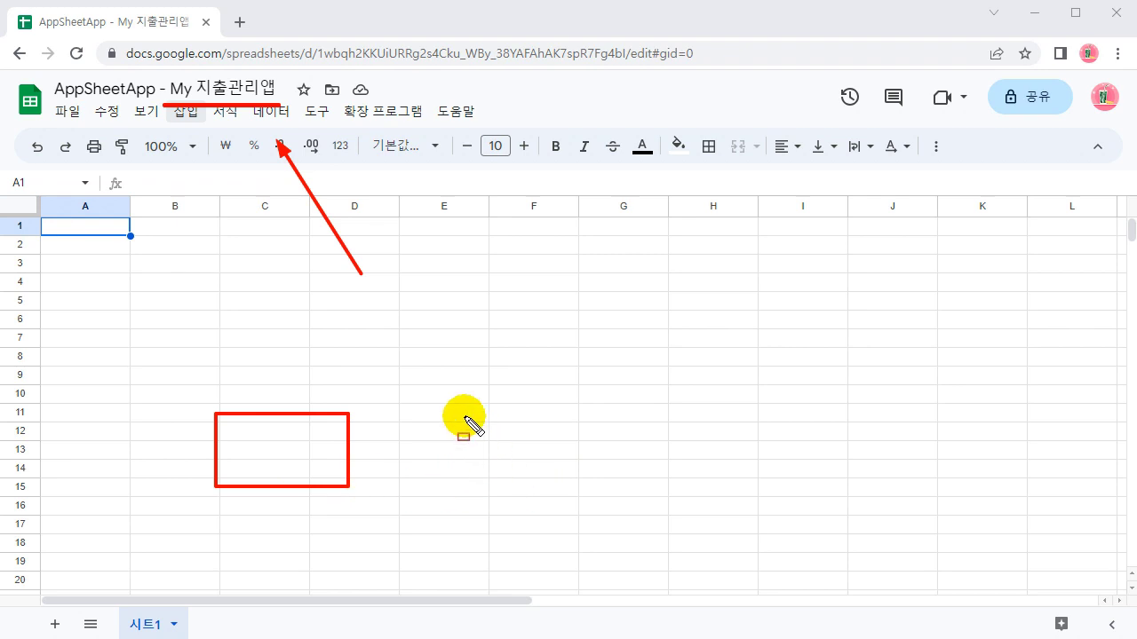
left_click_drag(456, 412, 587, 480)
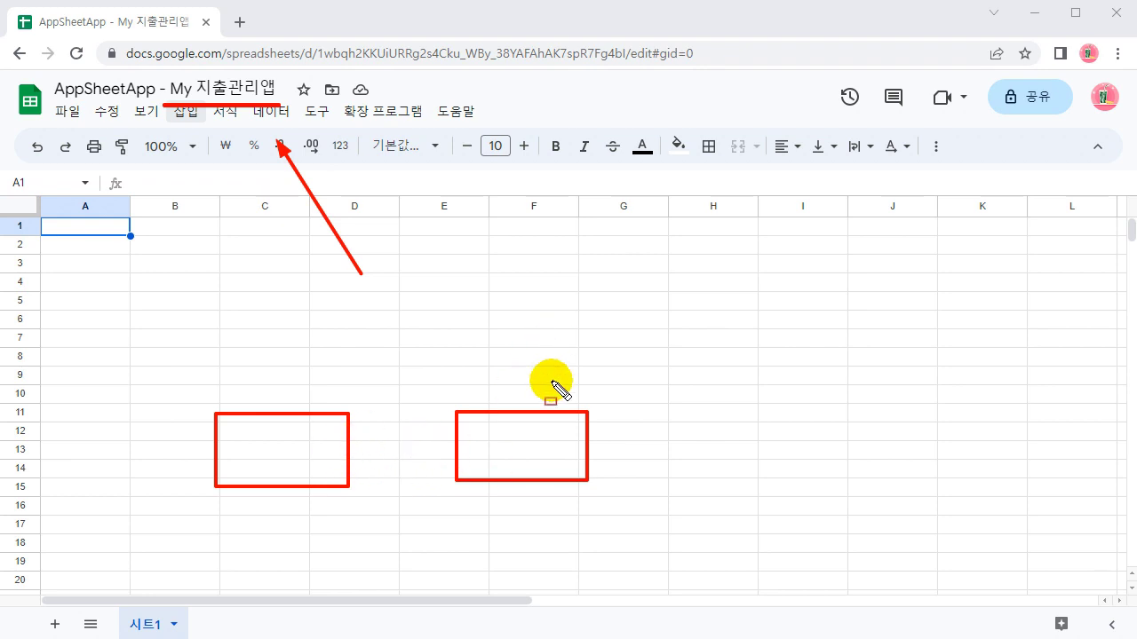
mouse_move(373, 430)
left_mouse_down()
mouse_move(437, 426)
mouse_move(383, 456)
left_mouse_up()
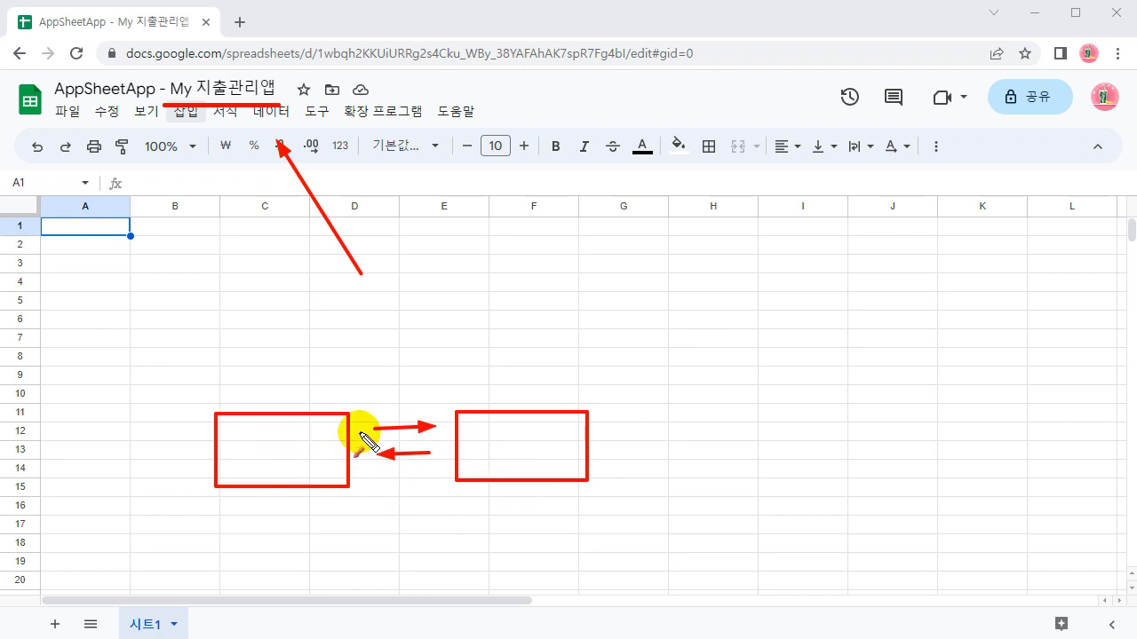
key("Escape")
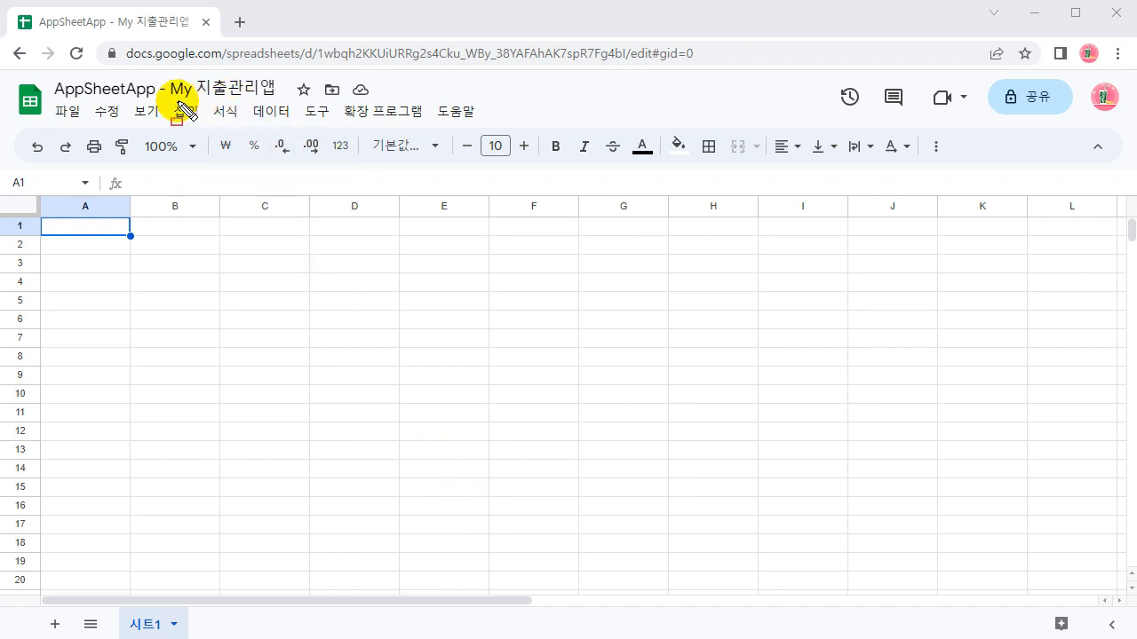
left_click_drag(173, 98, 278, 98)
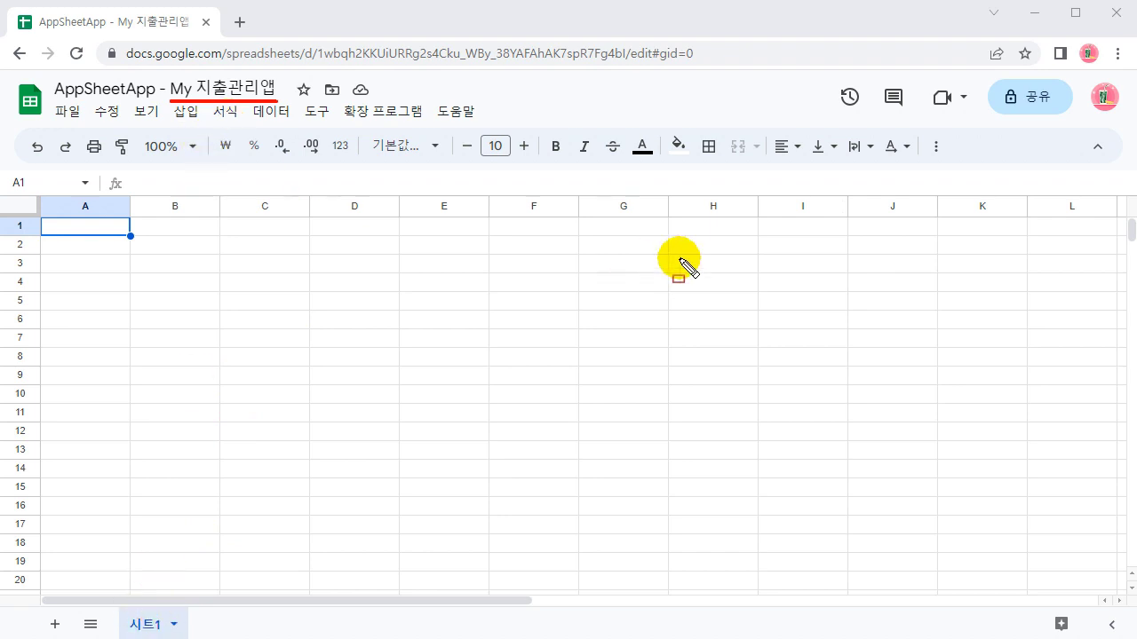
left_click_drag(584, 206, 836, 543)
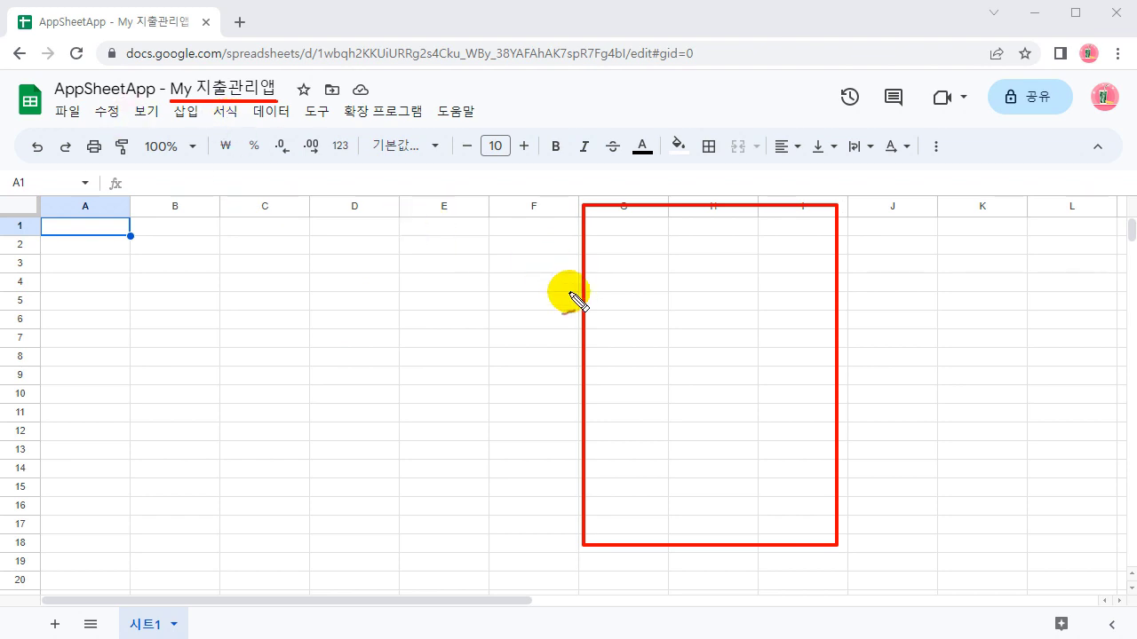
key("Escape")
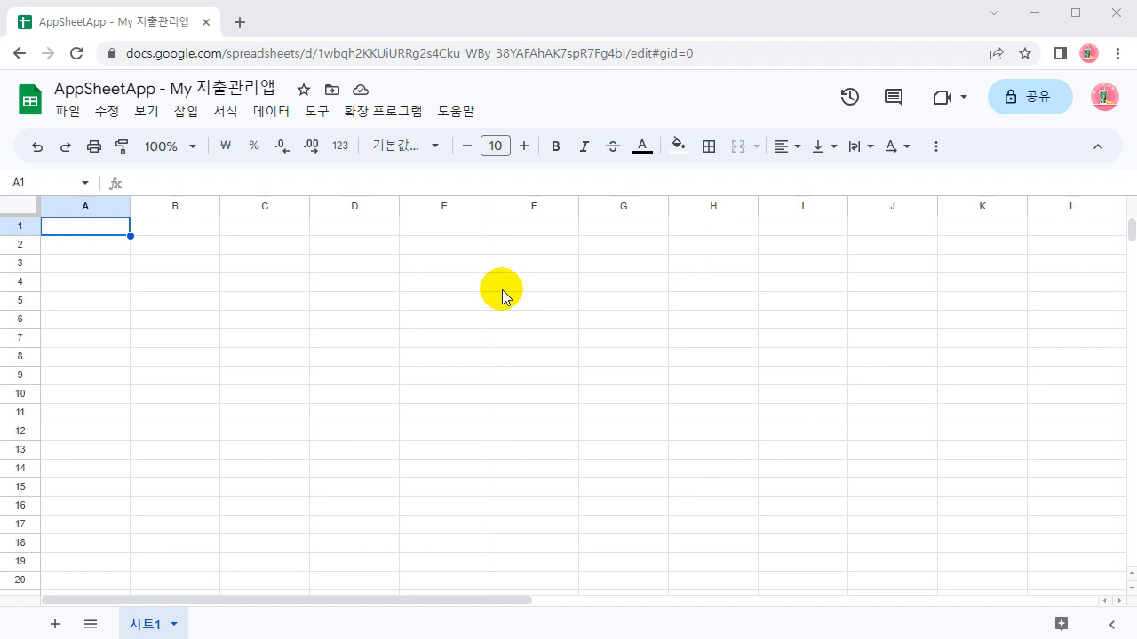
Enter 6/1 as the expense date in cell F4
left_click(524, 282)
type("6")
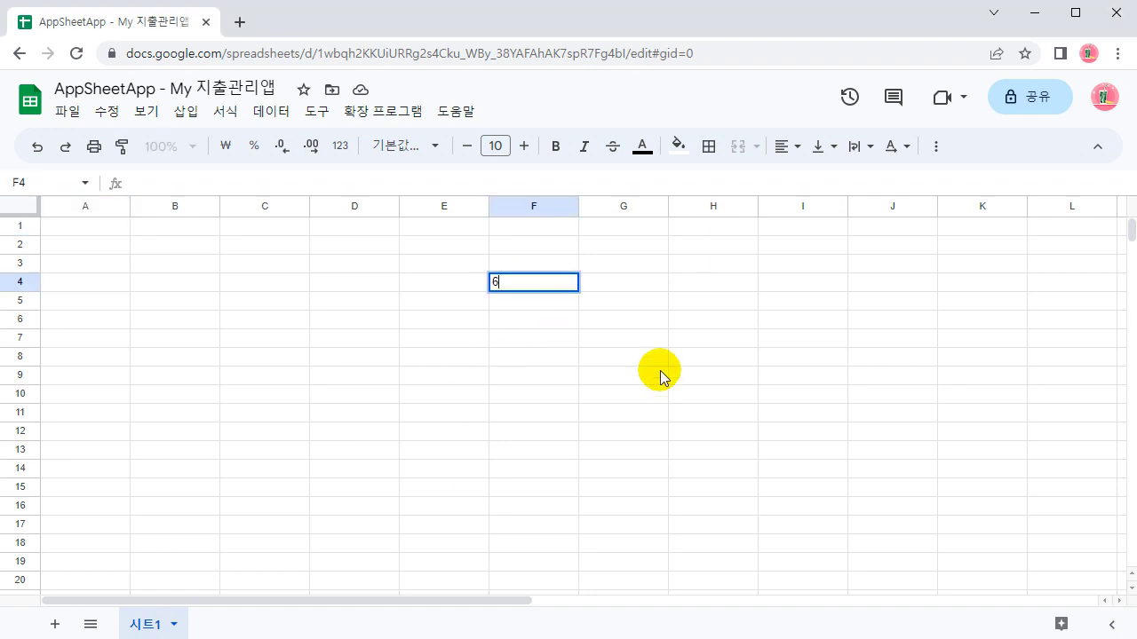
type("/1")
key("Tab")
Enter 아이들학원비 as the expense item in cell G4
type("ㅇ")
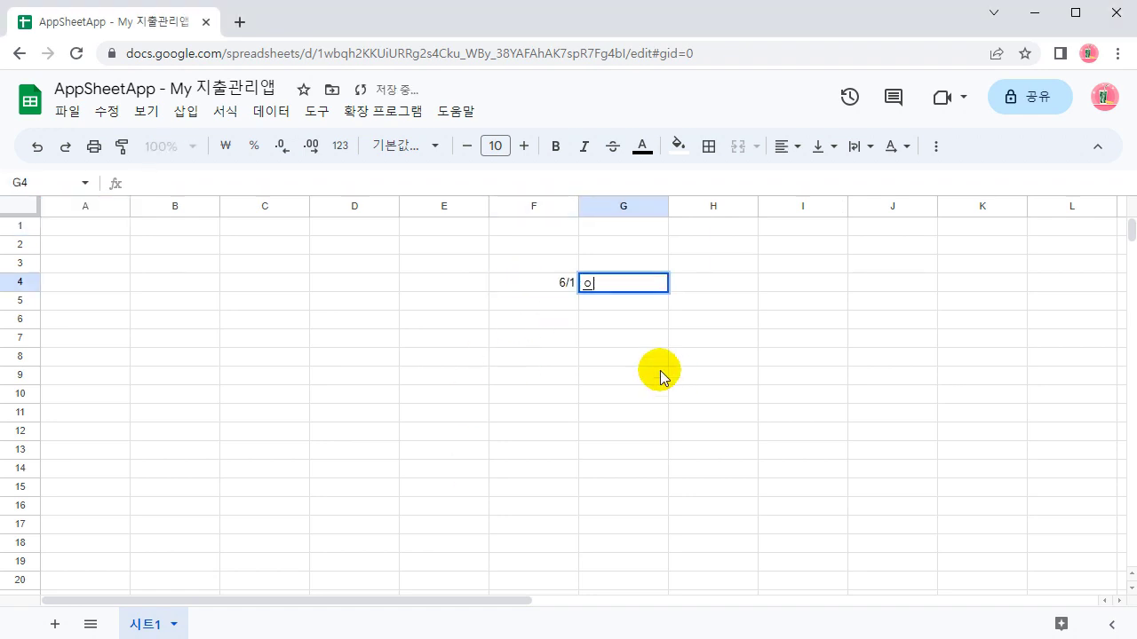
type("이들학")
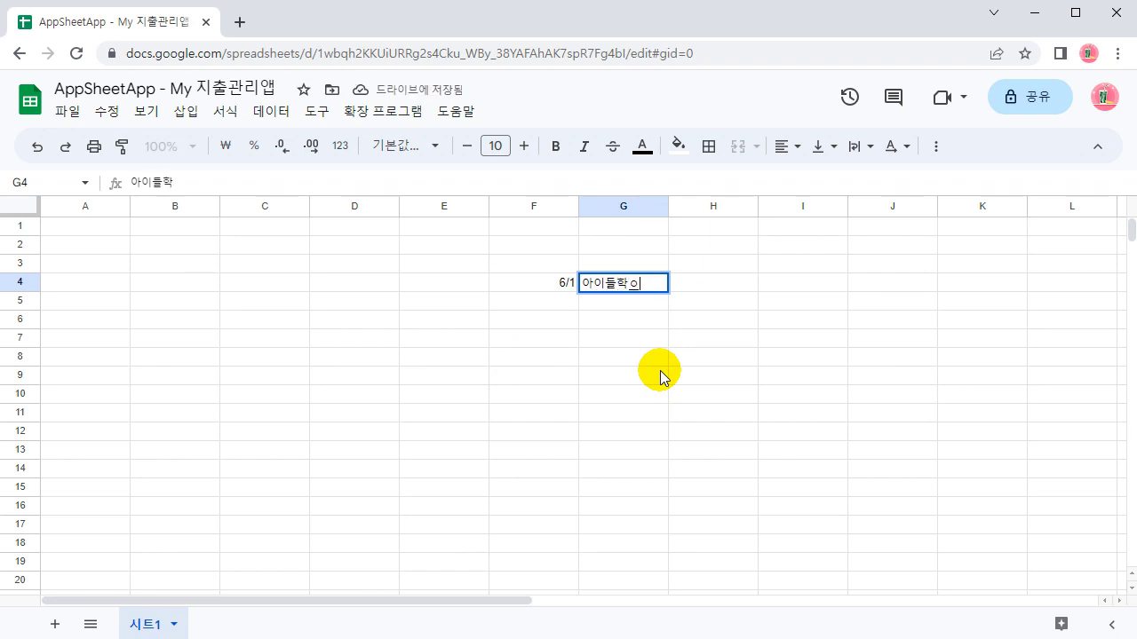
type("원비")
key("Tab")
key("Left")
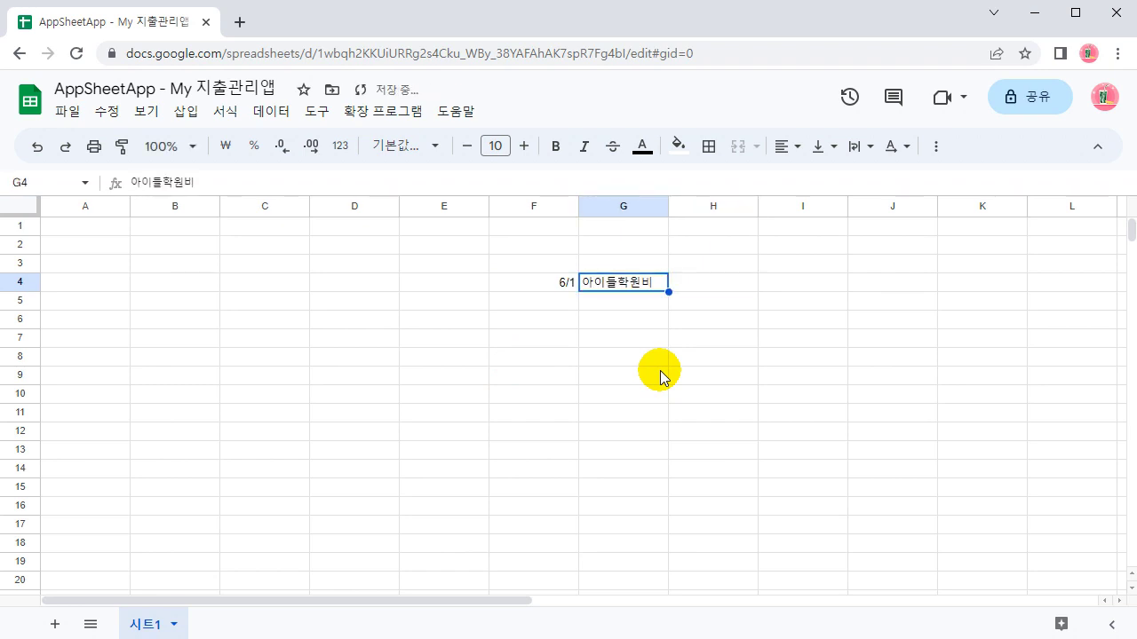
Replace the expense item in cell G4 with 큰애태권도비
type("ㅋ")
type("애")
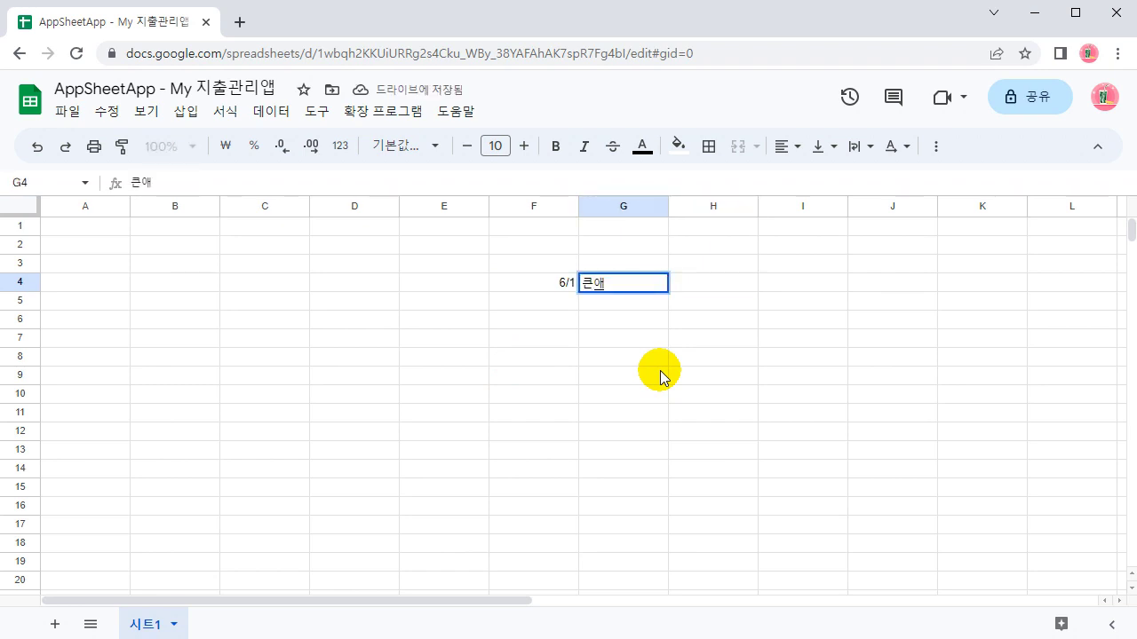
type("피ㅇ")
key("BackSpace")
key("BackSpace")
type("태권드")
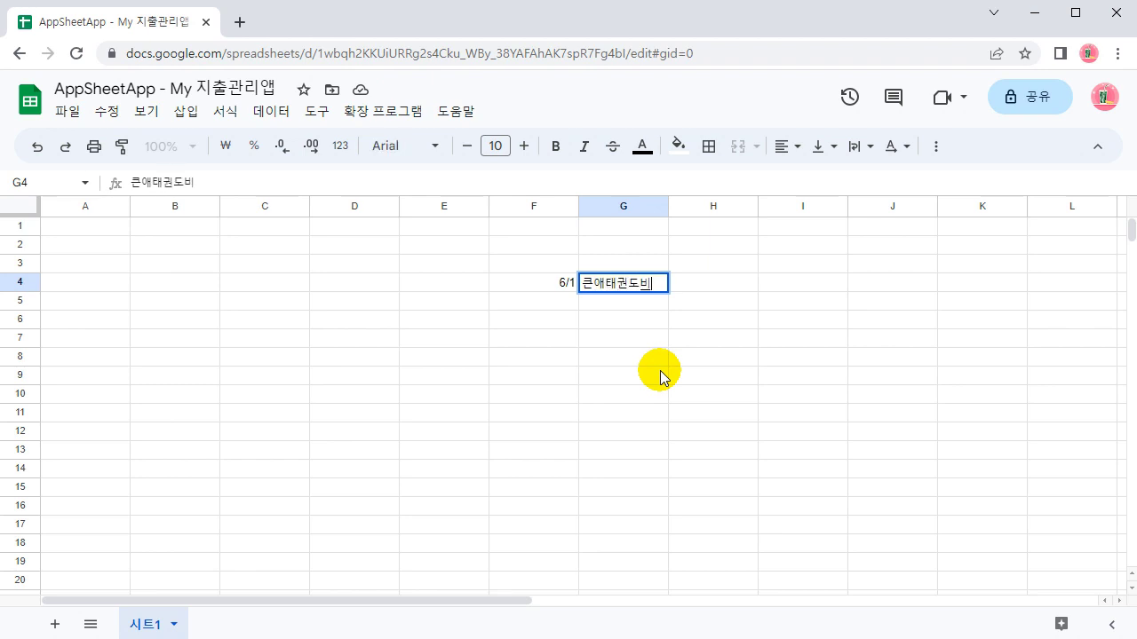
type("비")
key("Tab")
Enter 100000 as the expense amount in cell H4 and select cell F5 for the next row
type("1")
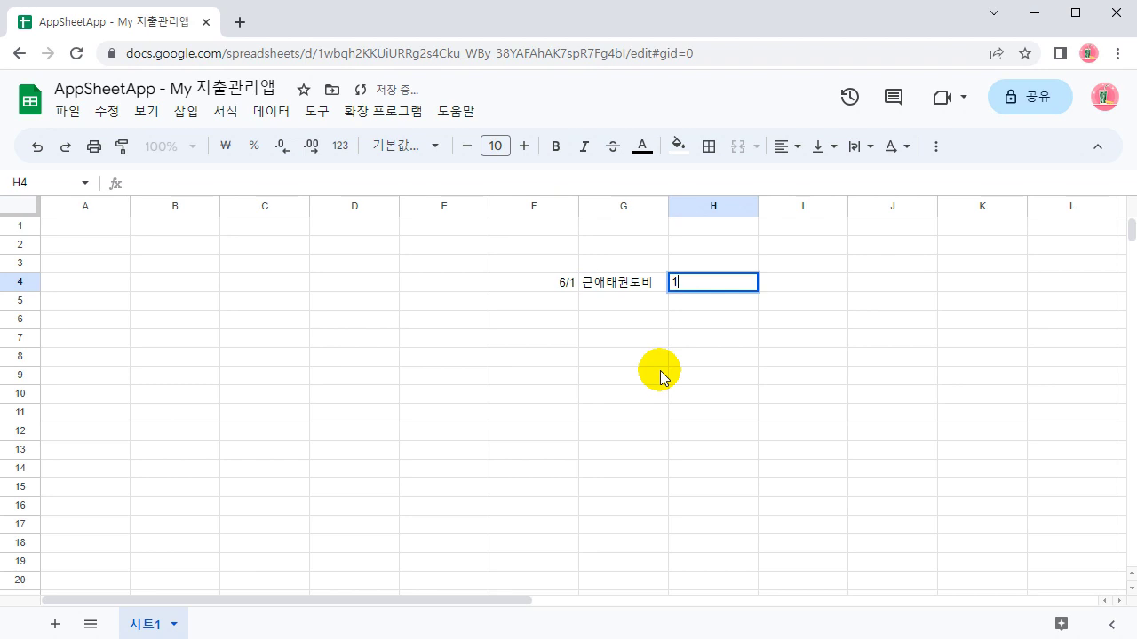
type("00000")
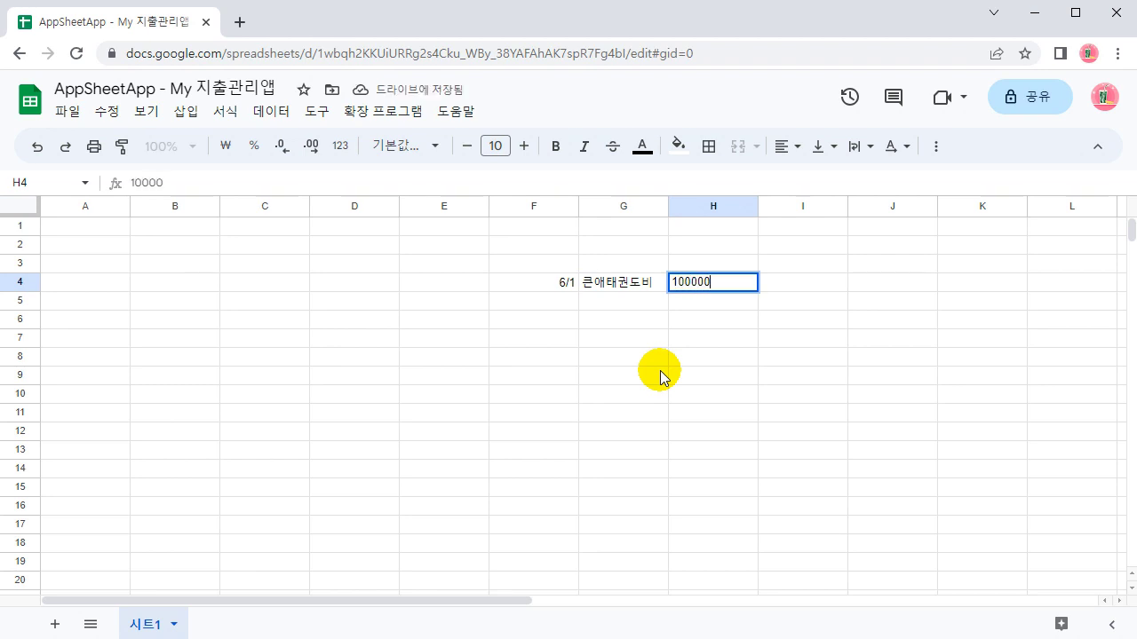
key("Return")
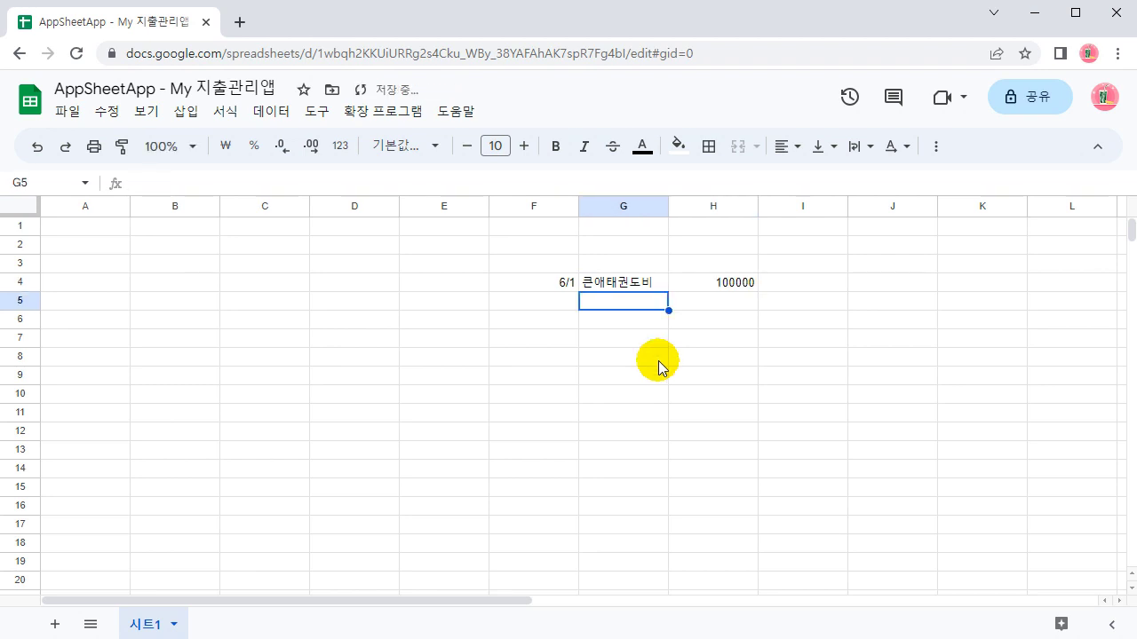
left_click(535, 300)
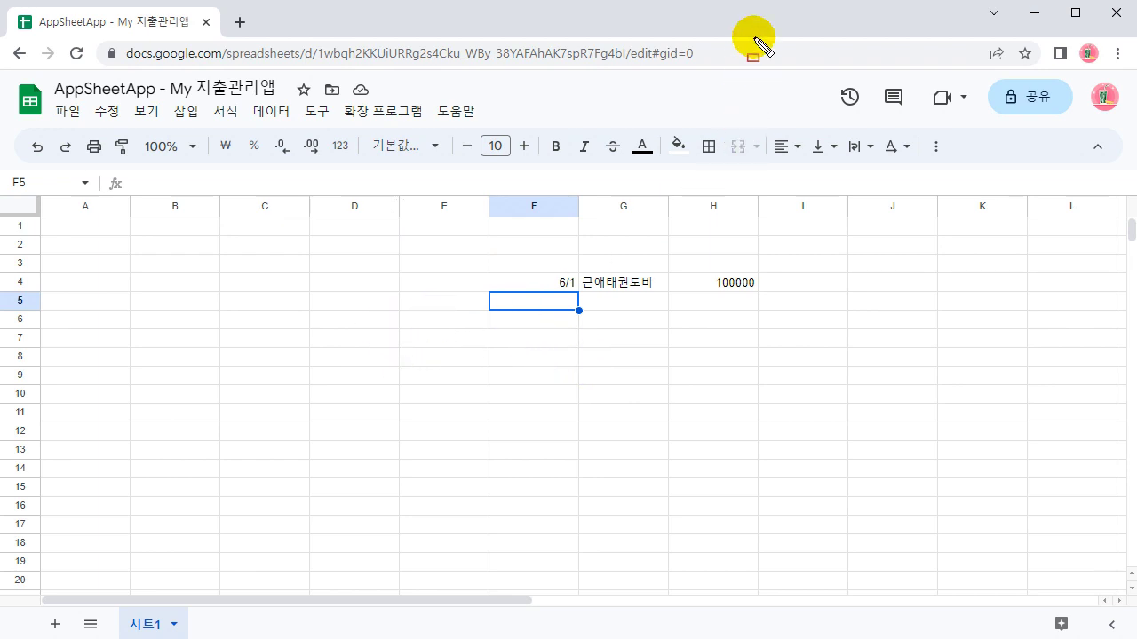
Sketch a three-level box with a mark in each level and arrows pointing at it as an annotation over columns B and C
mouse_move(199, 350)
left_mouse_down()
mouse_move(182, 479)
mouse_move(256, 359)
mouse_move(243, 475)
left_mouse_up()
mouse_move(209, 348)
left_mouse_down()
mouse_move(258, 322)
mouse_move(300, 336)
mouse_move(302, 460)
left_mouse_up()
left_click_drag(197, 402, 293, 388)
left_click_drag(189, 441, 304, 427)
left_click_drag(177, 481, 235, 481)
left_click_drag(247, 480, 300, 451)
left_click(229, 380)
left_click(216, 415)
left_click(212, 462)
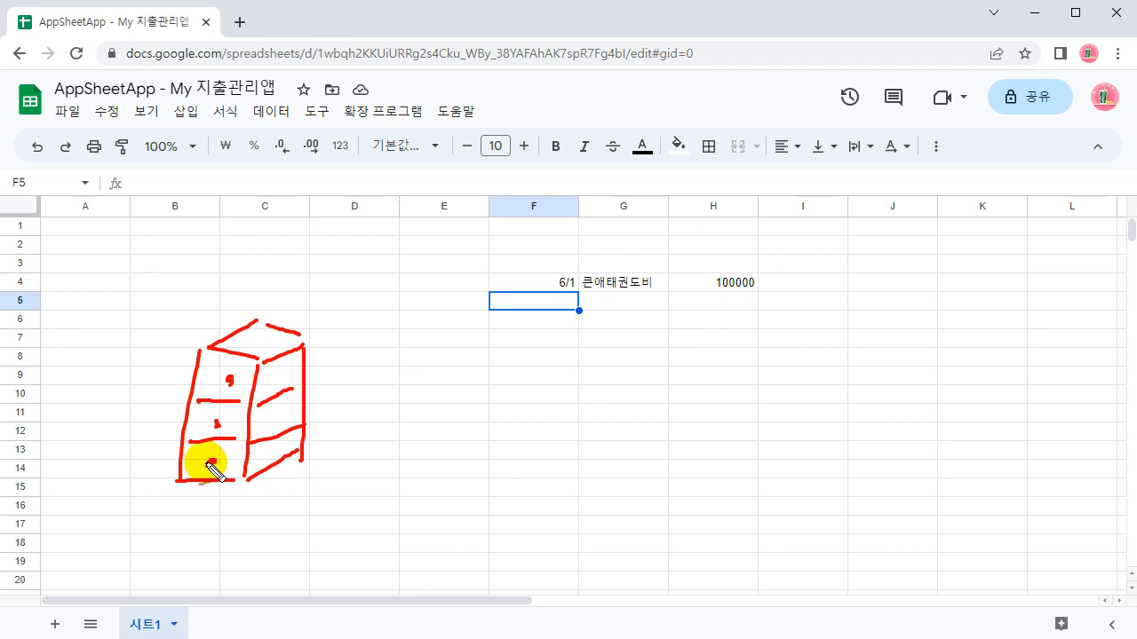
mouse_move(155, 374)
left_mouse_down()
mouse_move(171, 373)
mouse_move(170, 417)
mouse_move(159, 424)
left_mouse_up()
mouse_move(146, 467)
left_mouse_down()
mouse_move(172, 465)
mouse_move(164, 471)
left_mouse_up()
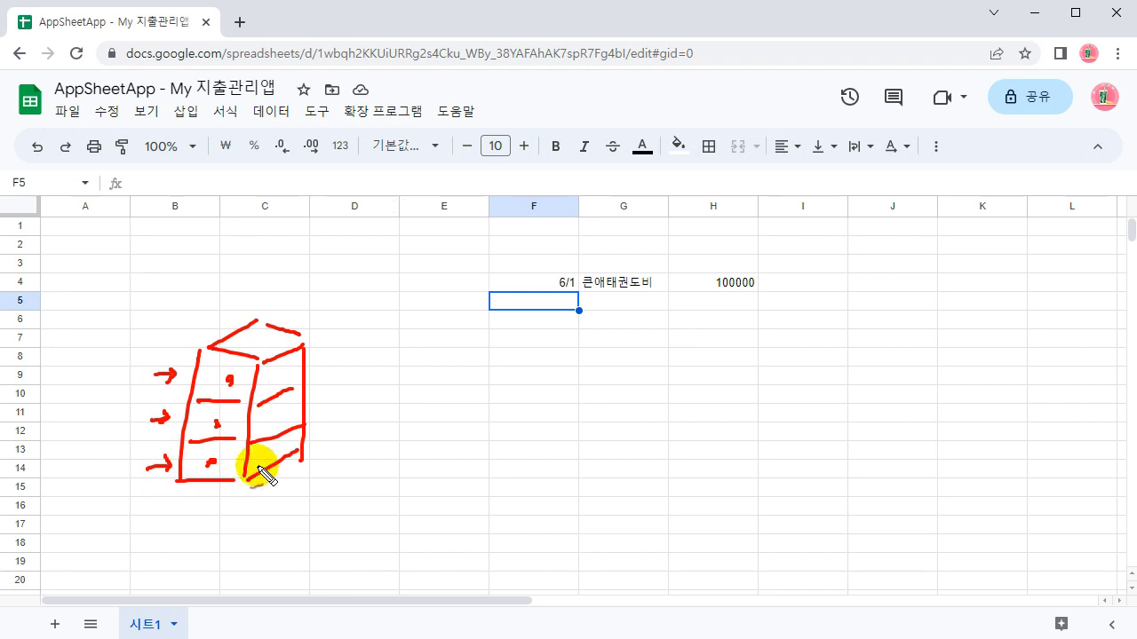
left_click_drag(303, 334, 304, 455)
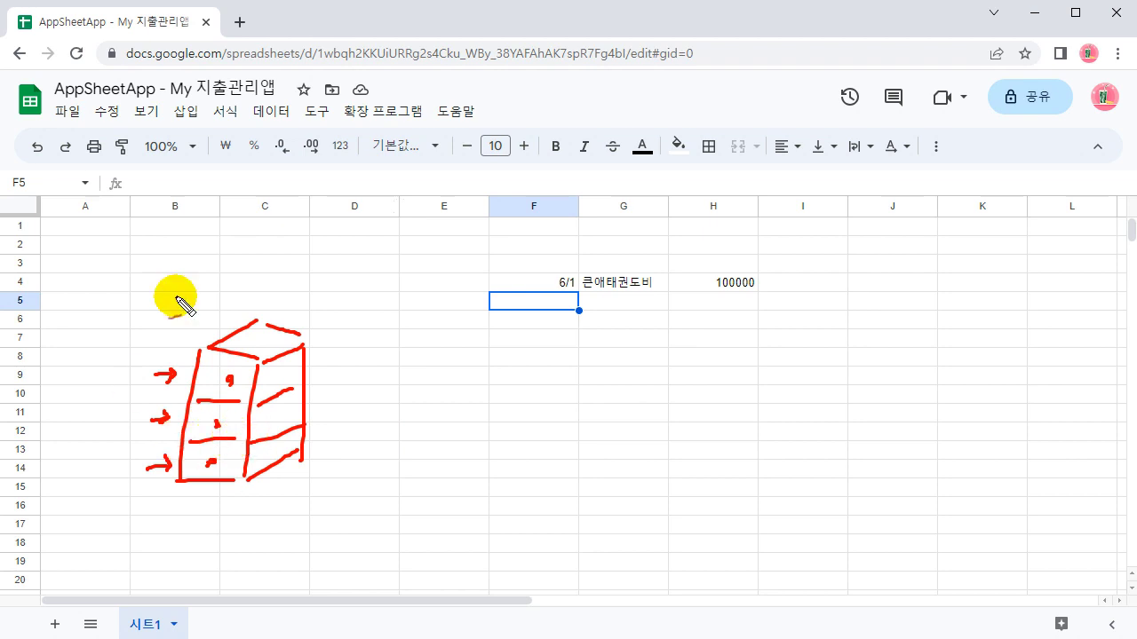
Sketch an arrow leading from the box to a database cylinder over columns F and G, and clear all the annotations
mouse_move(442, 400)
left_mouse_down()
mouse_move(343, 400)
mouse_move(442, 413)
mouse_move(457, 428)
left_mouse_up()
left_click_drag(579, 364, 575, 448)
left_click_drag(666, 381, 662, 446)
left_click_drag(587, 458, 675, 456)
left_click_drag(583, 456, 655, 457)
mouse_move(579, 366)
left_mouse_down()
mouse_move(636, 393)
mouse_move(662, 385)
mouse_move(604, 360)
mouse_move(659, 380)
left_mouse_up()
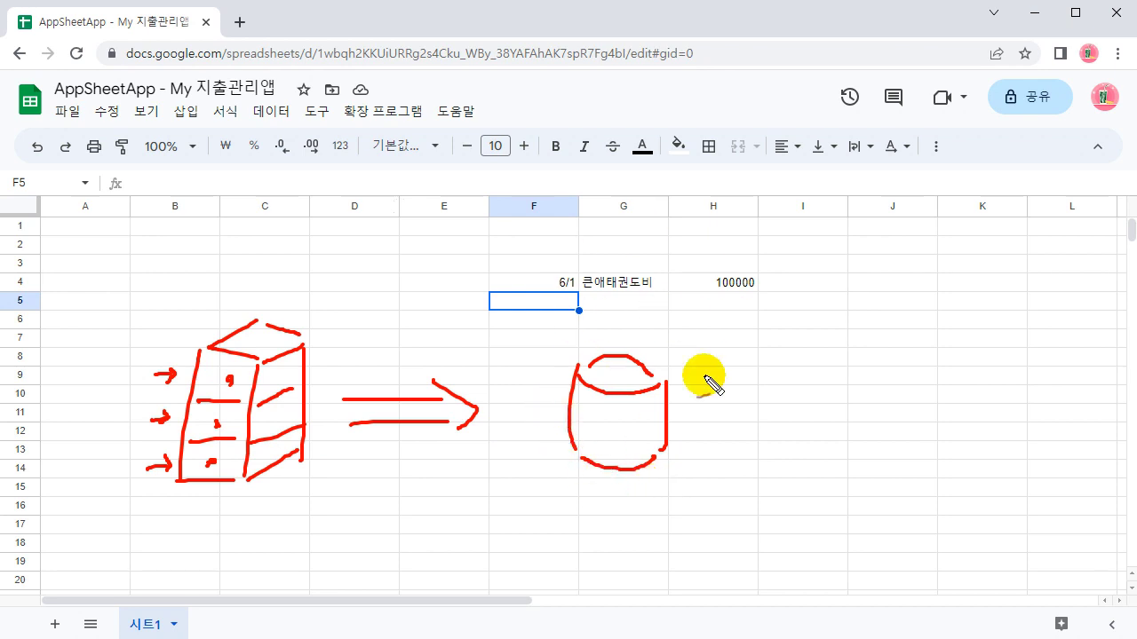
key("Escape")
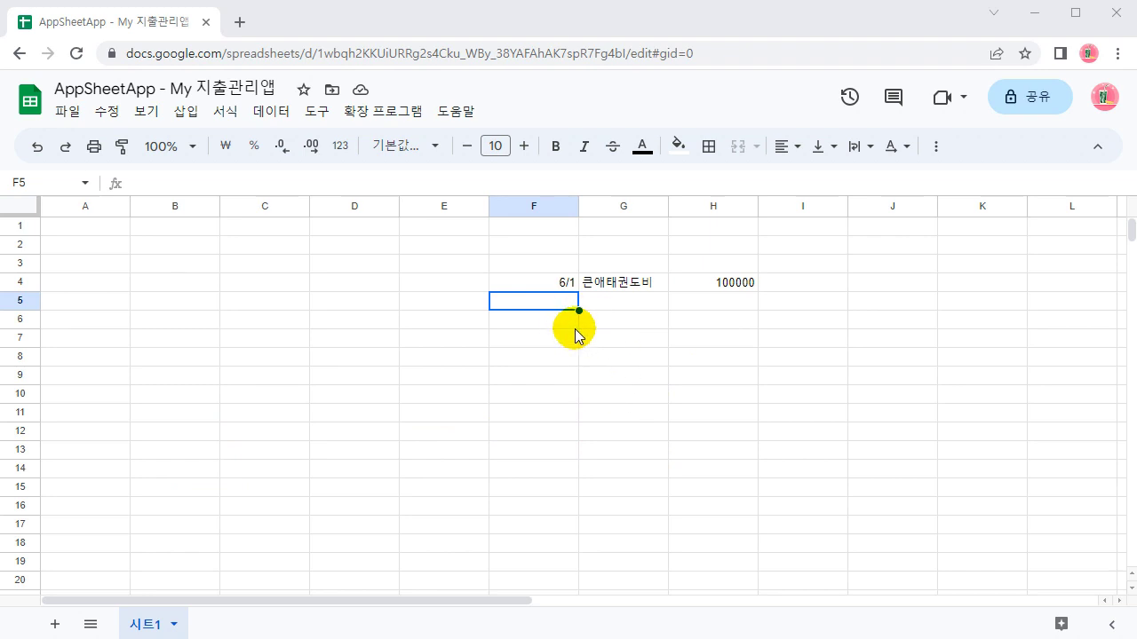
Enter a second sample expense in F5:H5 with date 6/3, item 외식비 and amount 50000
type("6/3")
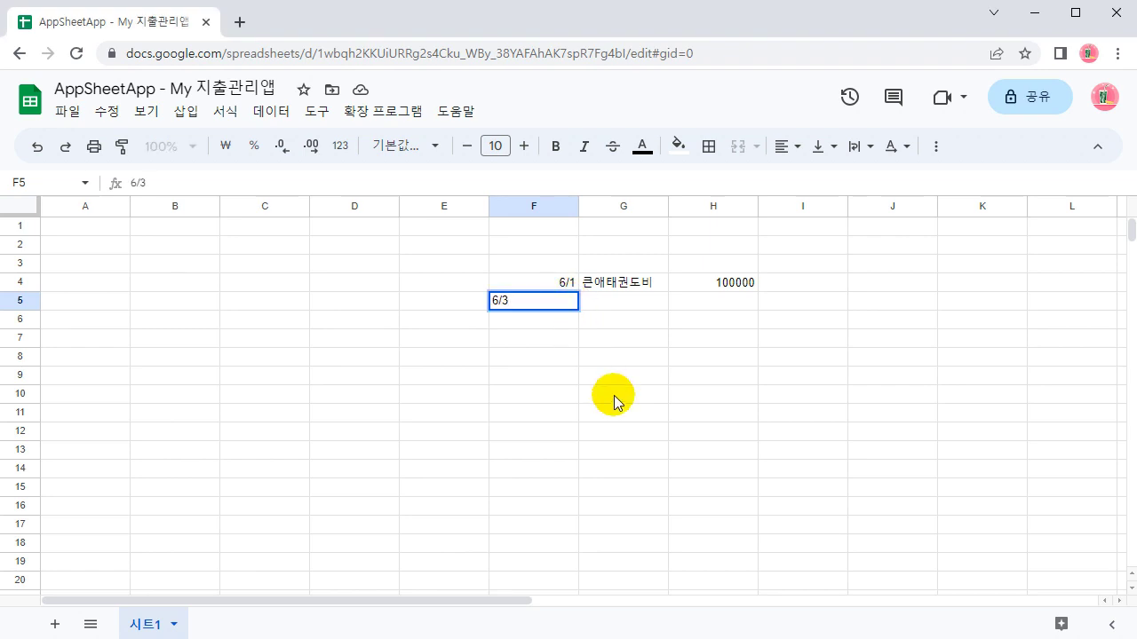
key("Tab")
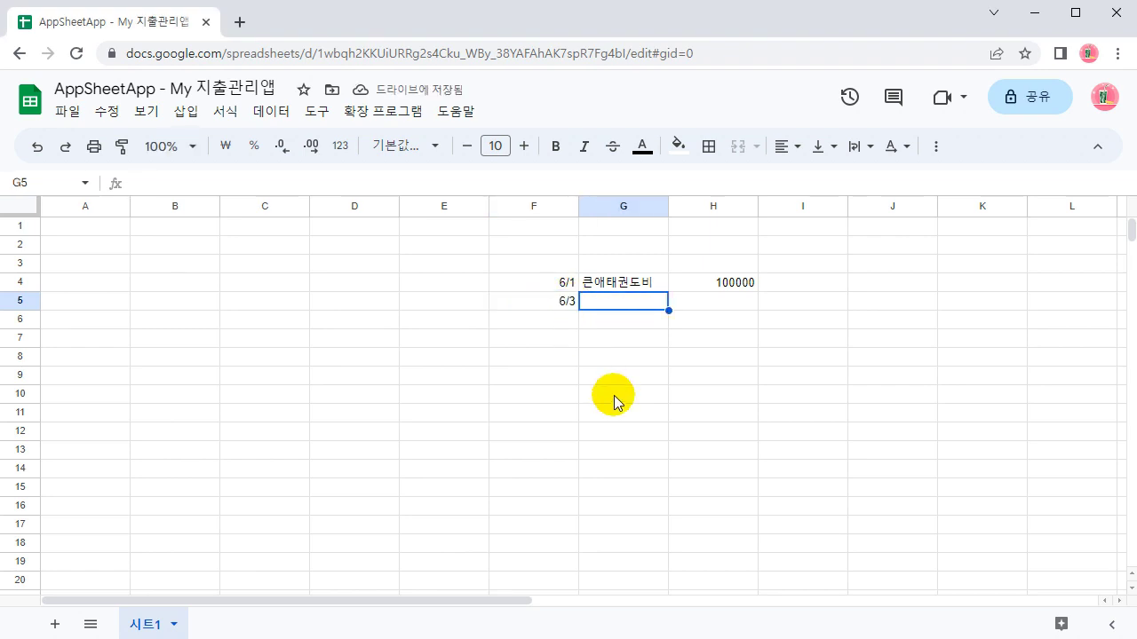
type("외식비")
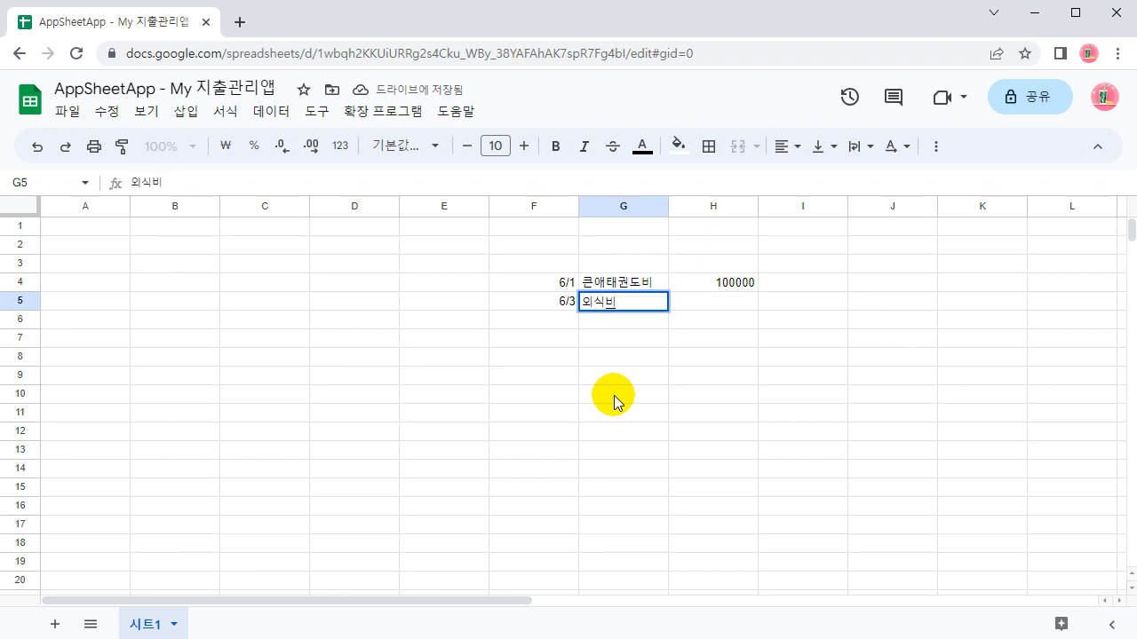
key("Tab")
type("5000")
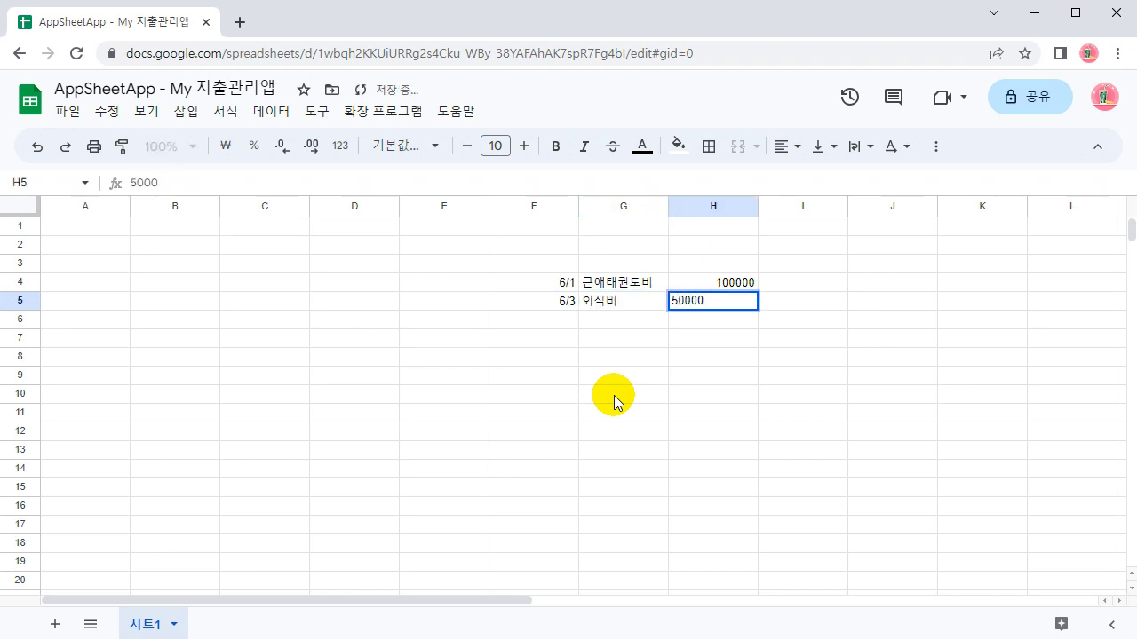
type("0")
key("Return")
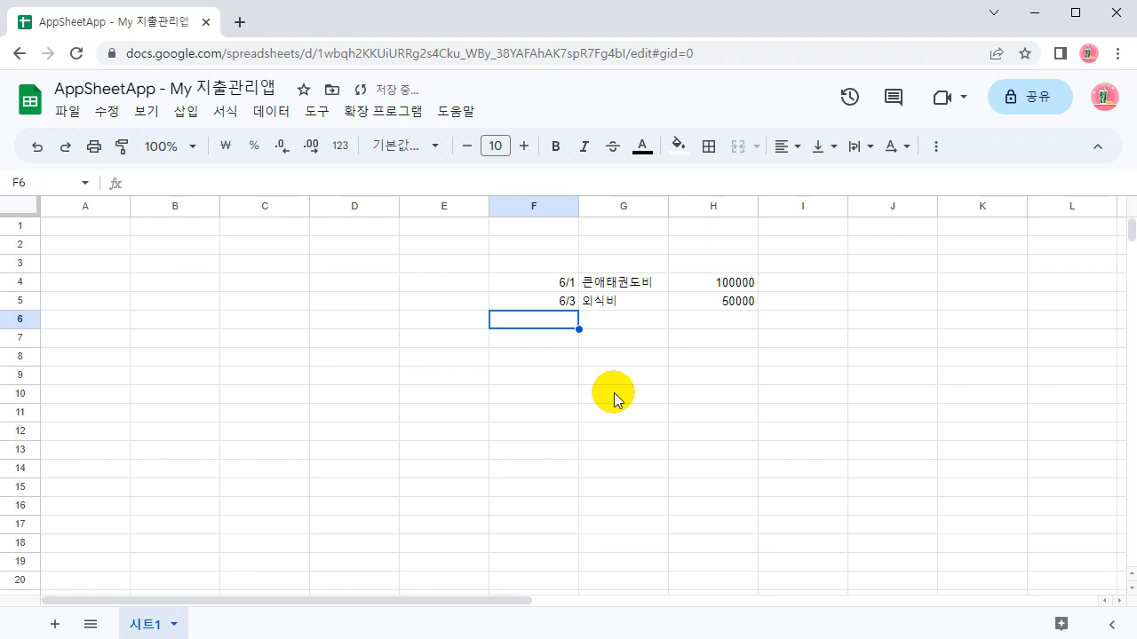
Fill the two sample expense rows in columns F to H down to row 18 and deselect the range
left_click_drag(573, 296, 794, 540)
left_click(868, 522)
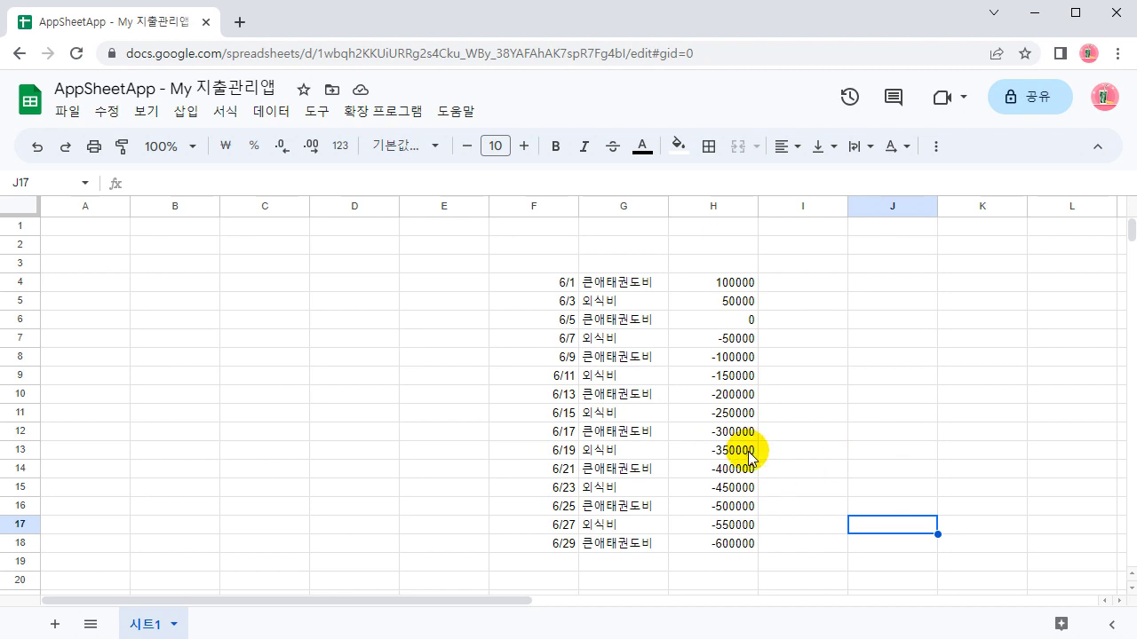
left_click(982, 281)
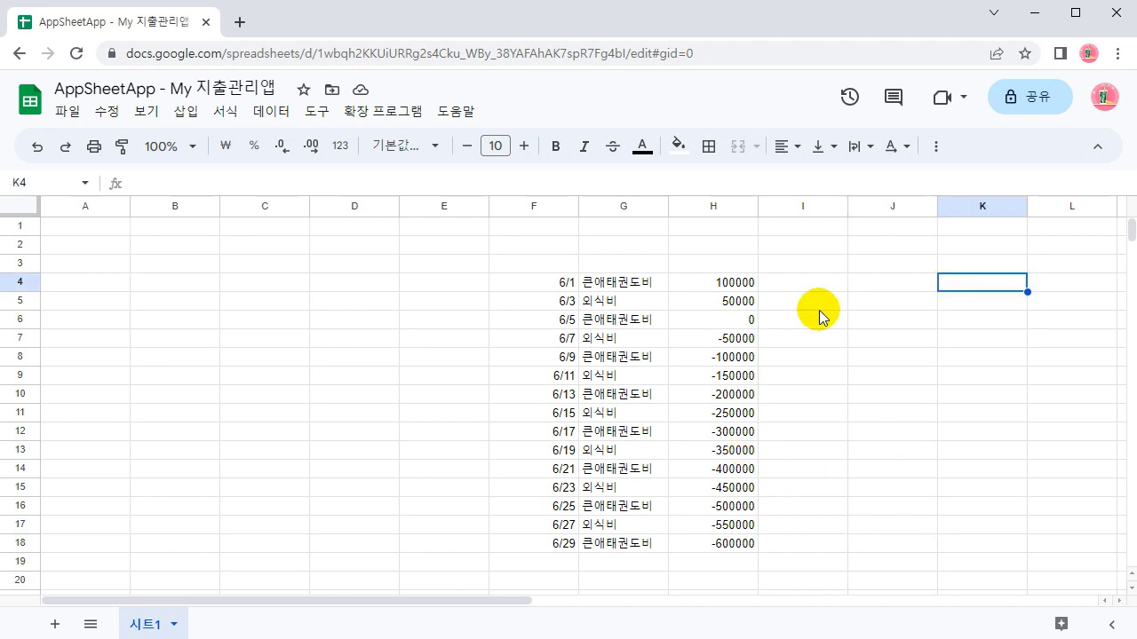
Clear all the sample expense data from F4:I18 and select cell A1
left_click_drag(524, 283, 762, 541)
key("Delete")
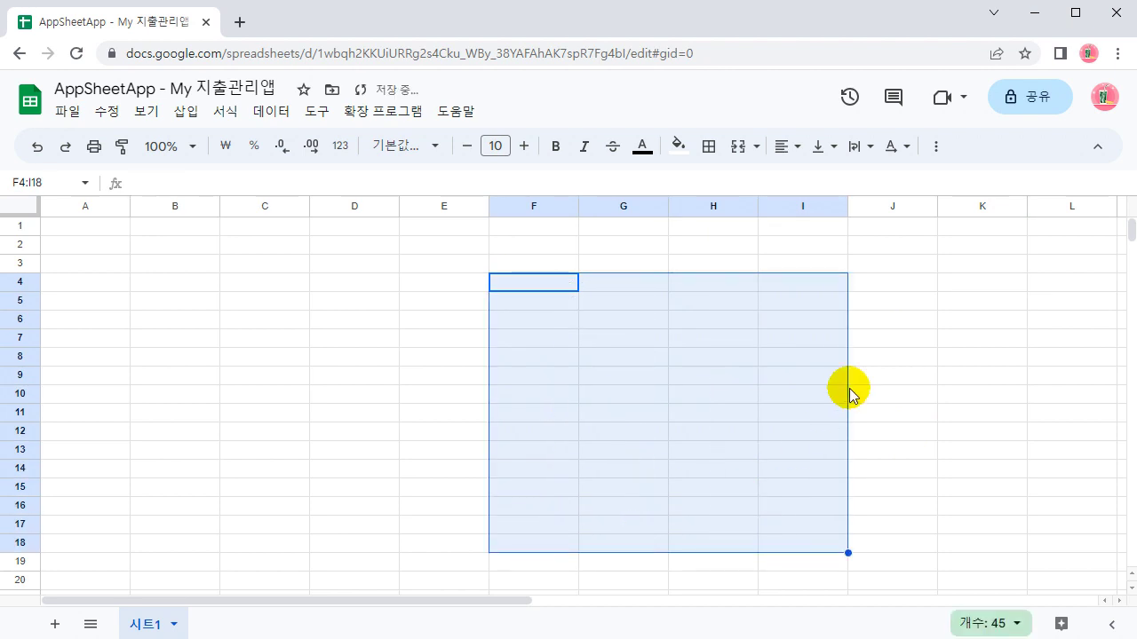
left_click(107, 229)
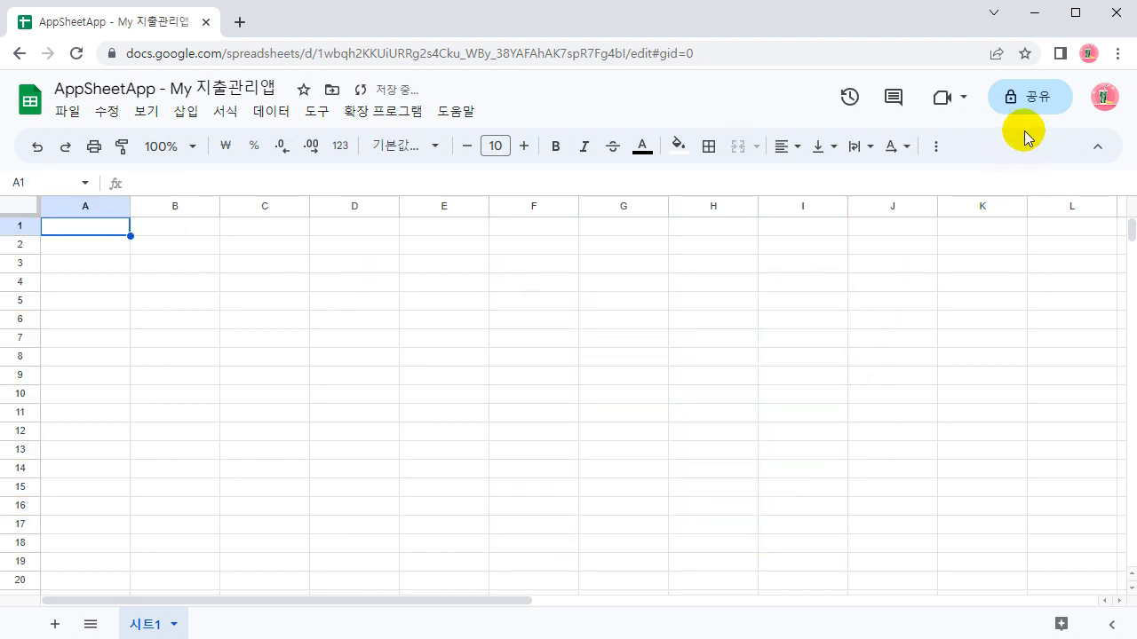
Enter ID and 지출년월 as the first two column headers in cells A1 and B1
left_click(114, 228)
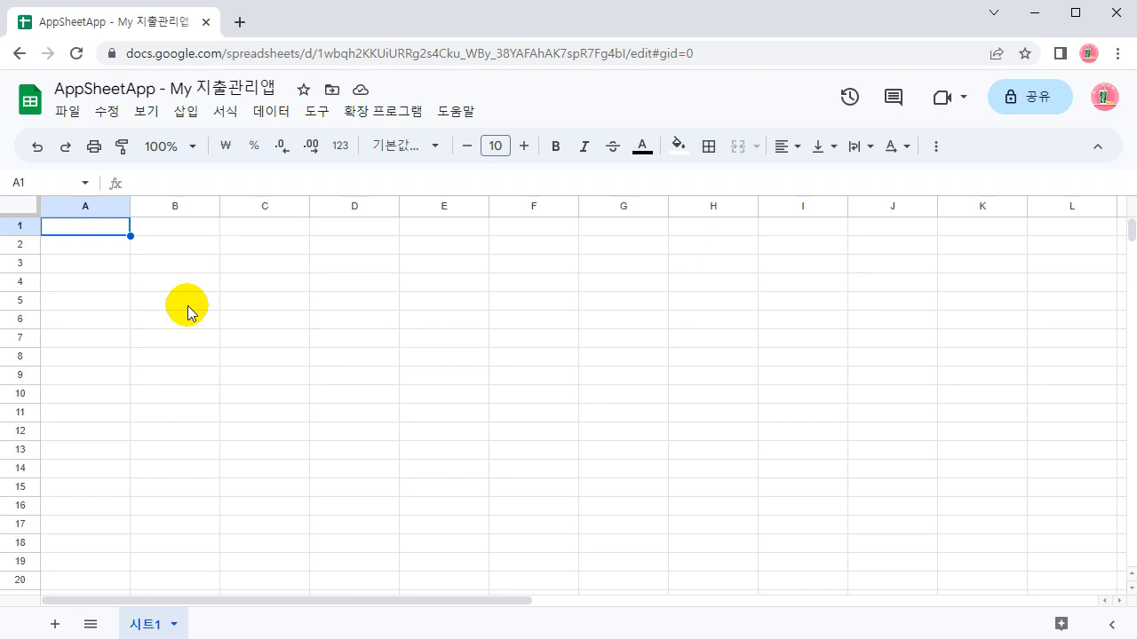
type("ㅏ")
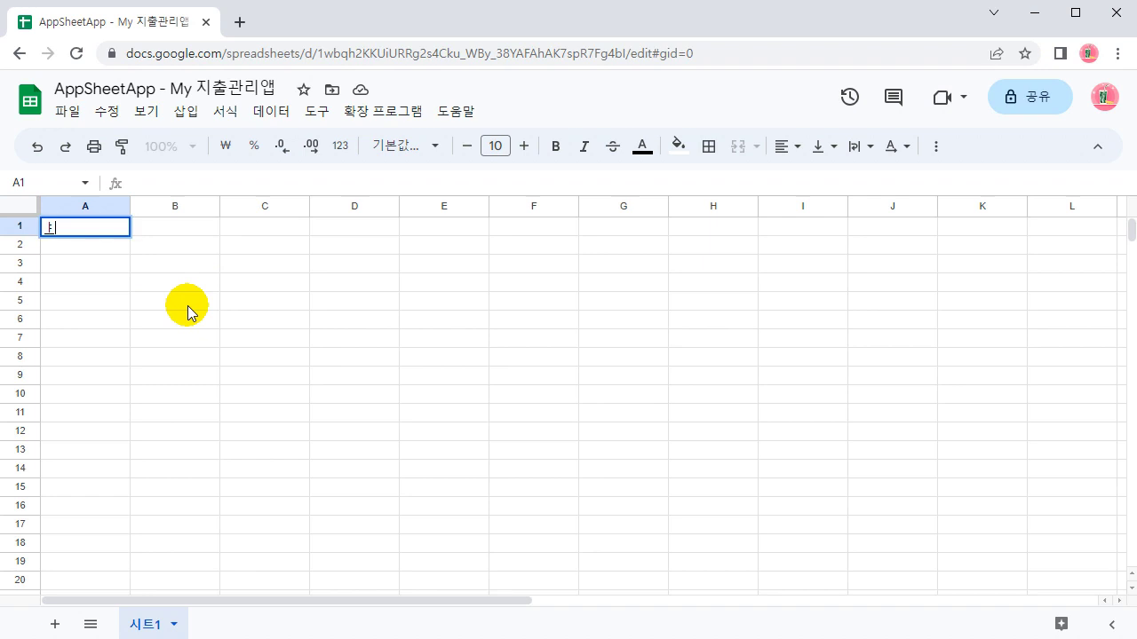
key("BackSpace")
type("ID")
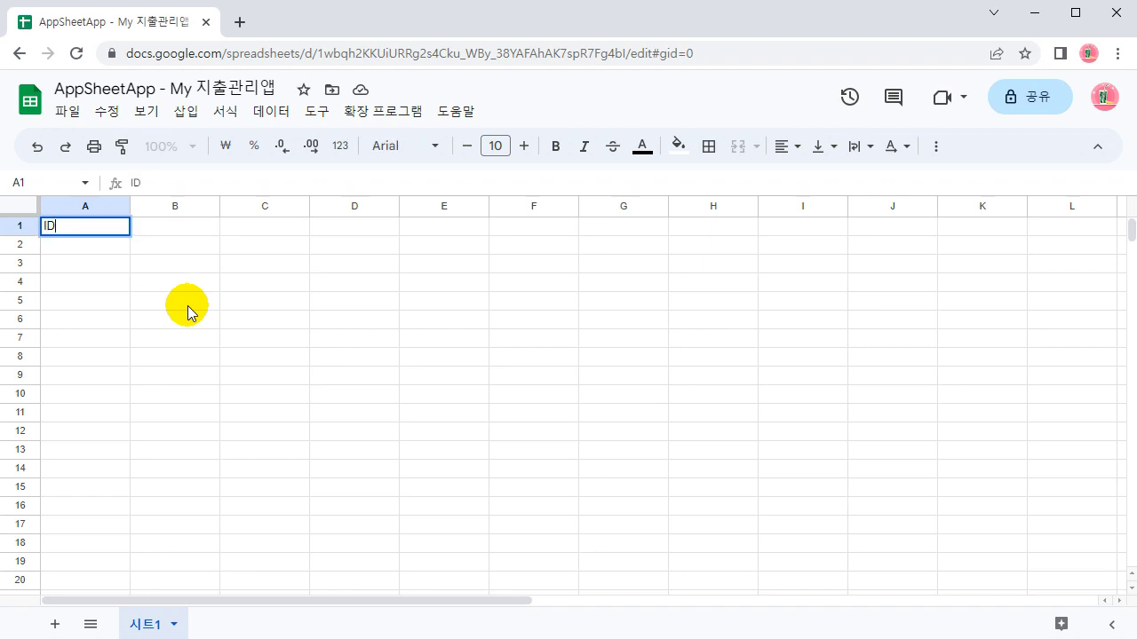
key("Tab")
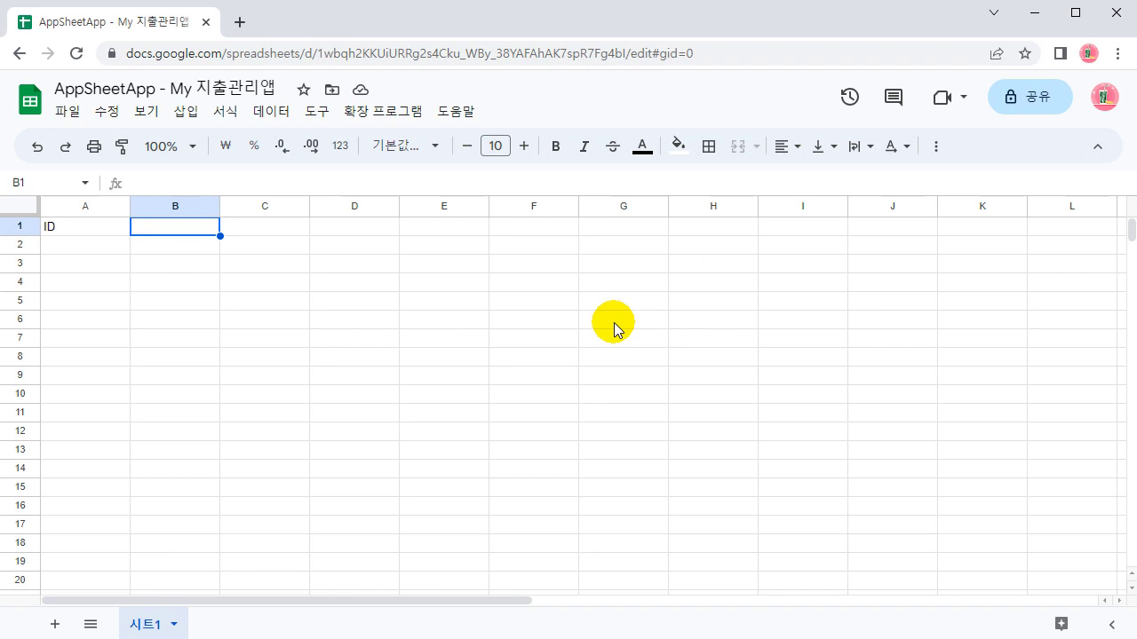
type("w")
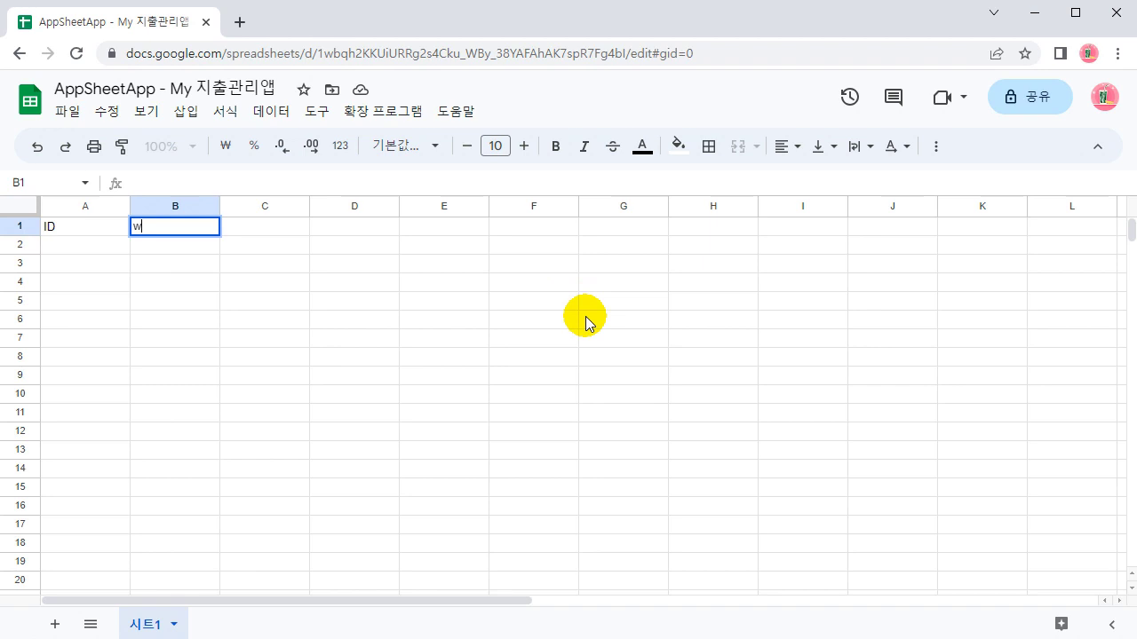
type("지추")
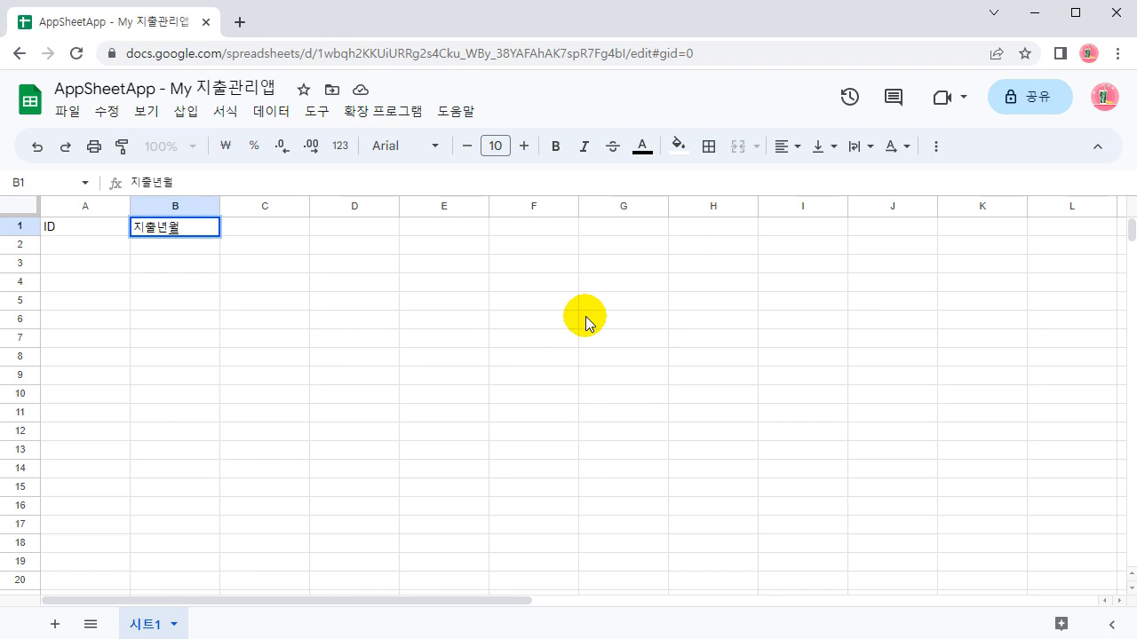
Enter a sample expense in G8:I8 with date 6/1, item 큰애학원비 and amount 100,000
left_click(609, 356)
type("6")
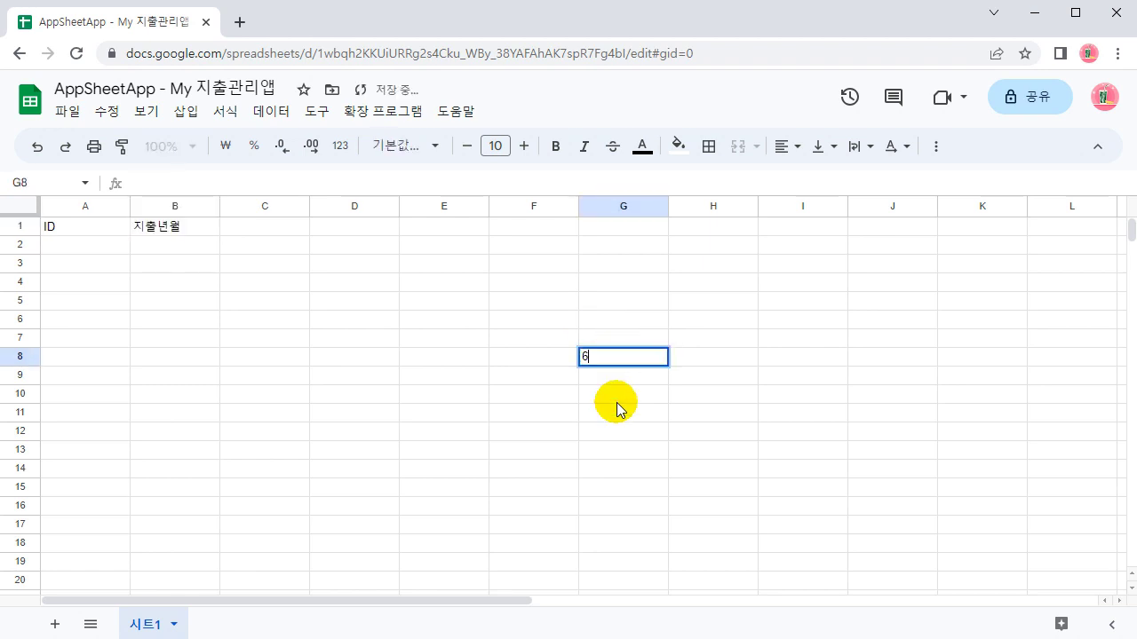
type("/1")
key("Tab")
type("z")
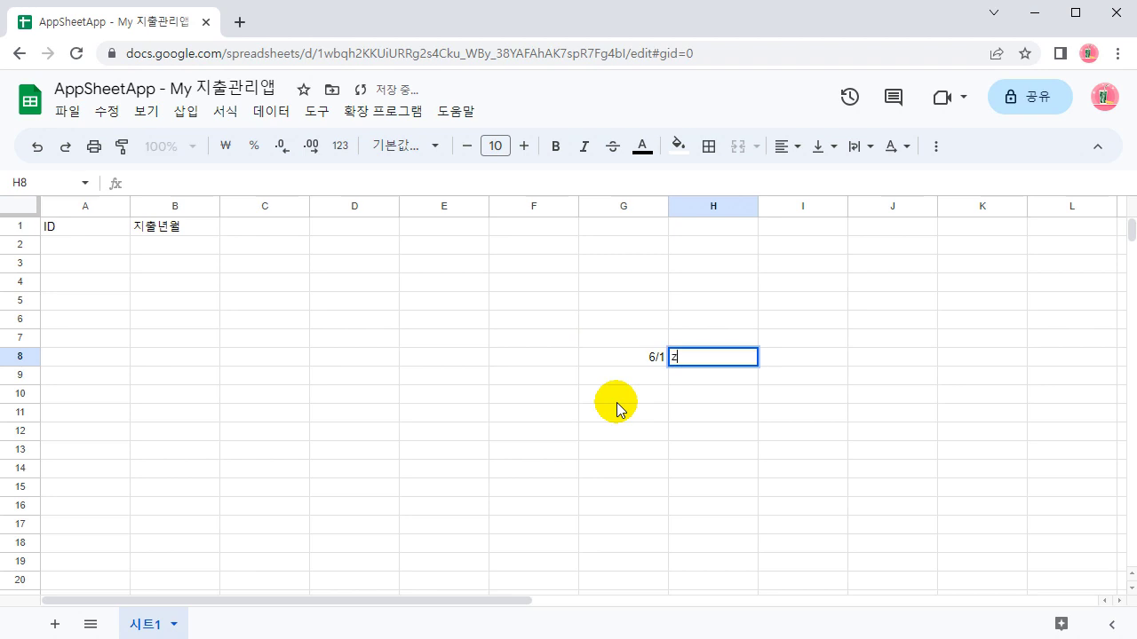
type("ㅋ")
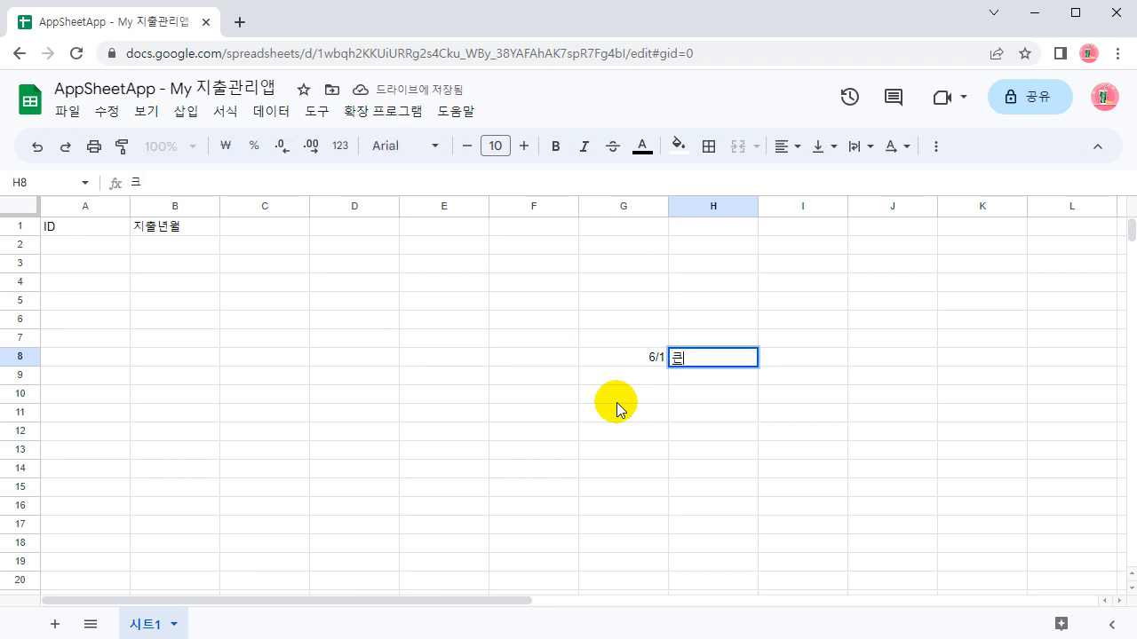
type("애학원비")
key("Tab")
type("1")
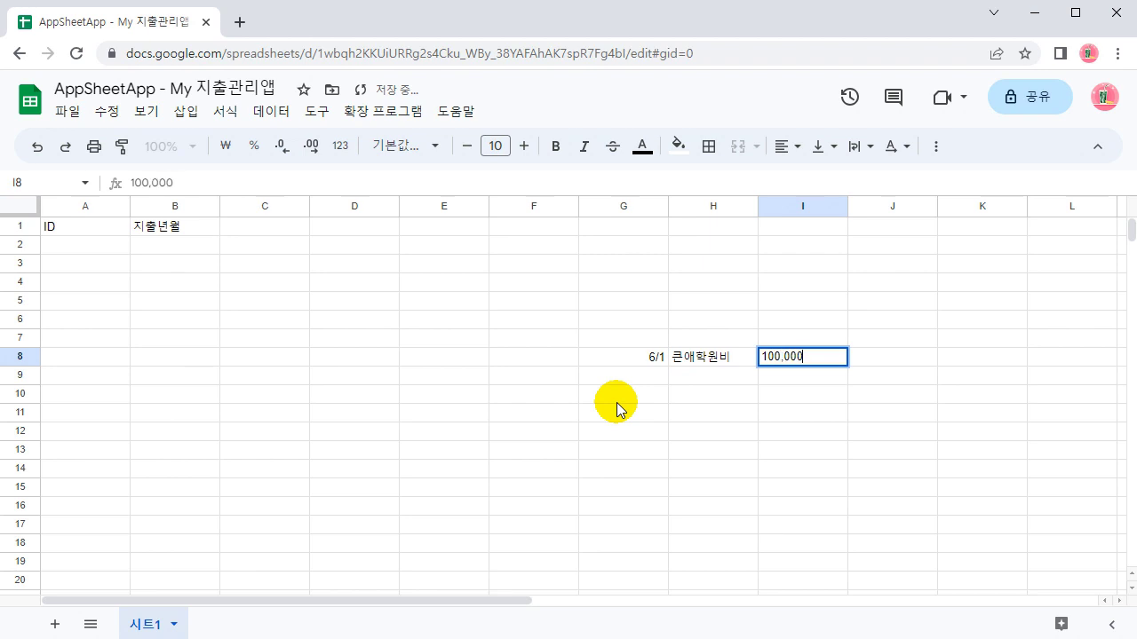
key("Return")
Enter 지출항목 as the third column header in cell C1 and select cell D1
left_click(268, 227)
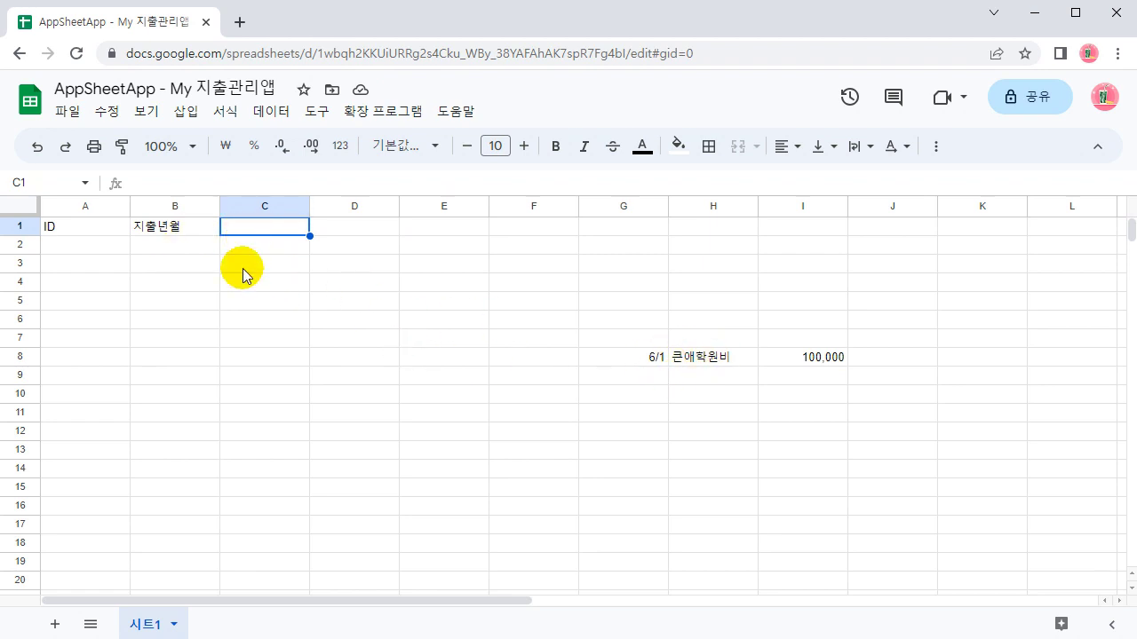
type("ㅈㅣ출항ㅁ")
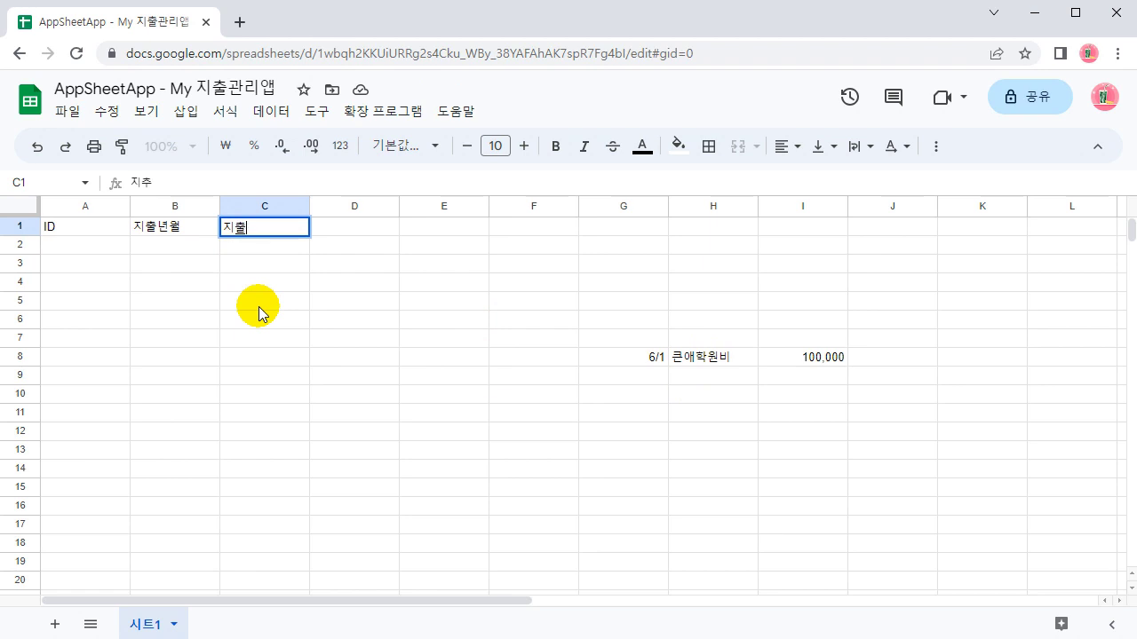
type("ㅗㄱ")
key("Return")
left_click(380, 228)
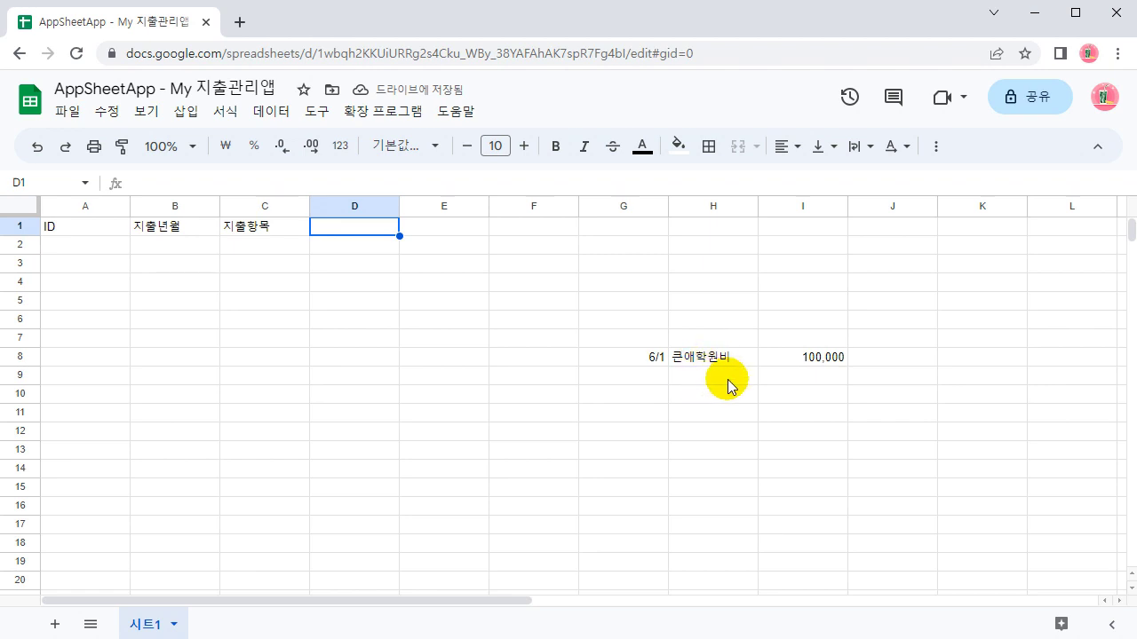
Replace the sample expense item in cell H8 with the broader category 학원비
left_click(814, 357)
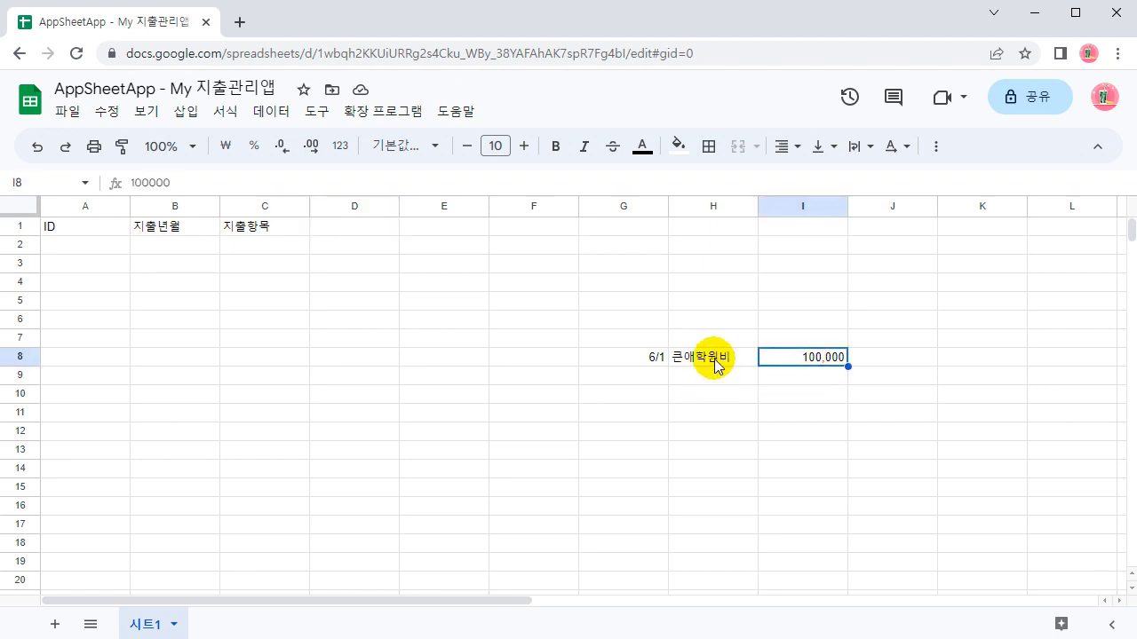
left_click(718, 360)
type("ㅎ")
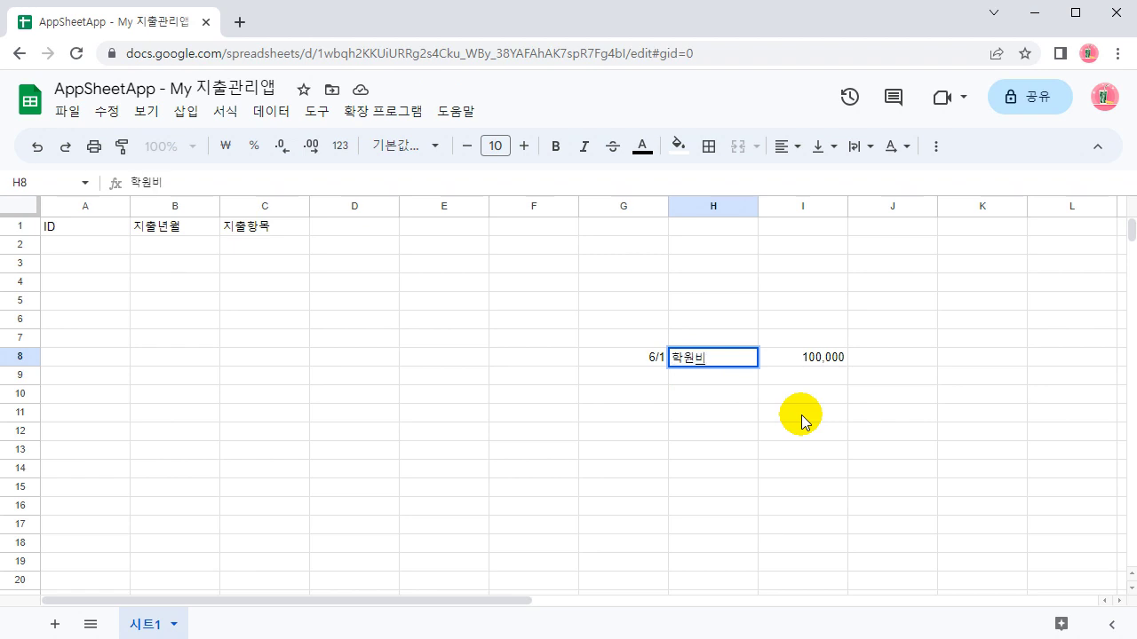
left_click(720, 396)
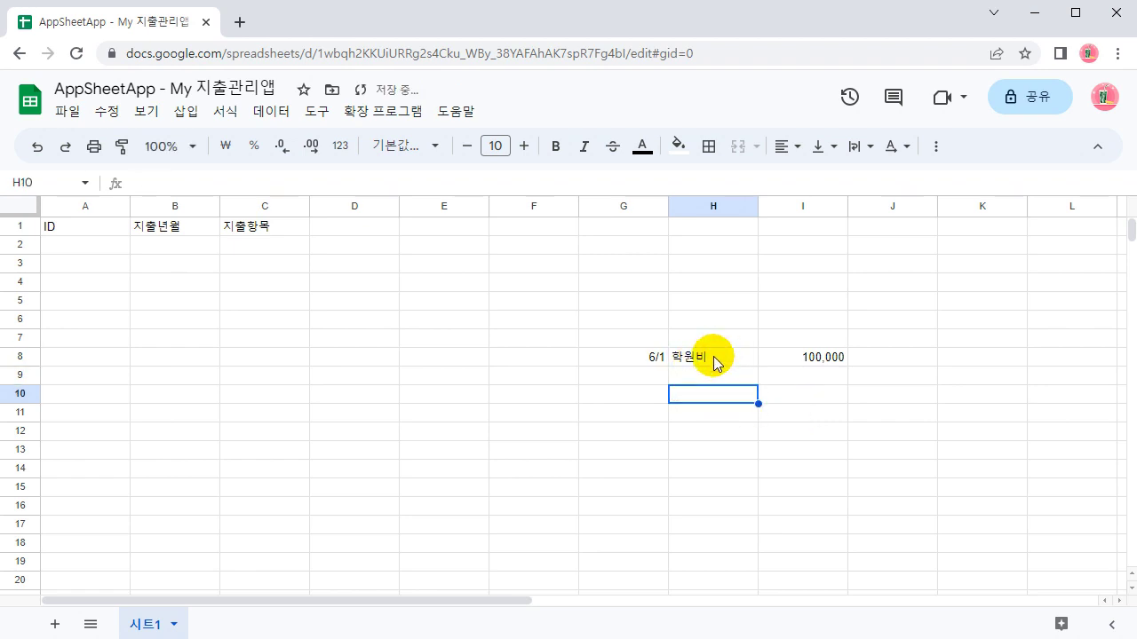
left_click(724, 360)
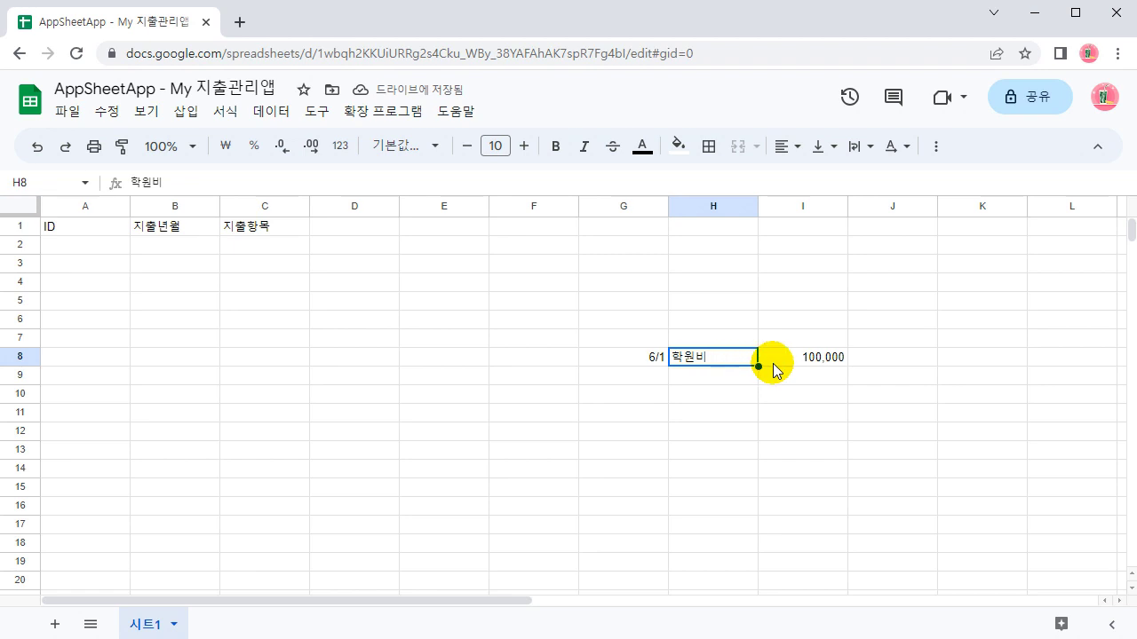
Replace the sample amount in cell I8 with the detailed item 작은애학원비
left_click(817, 356)
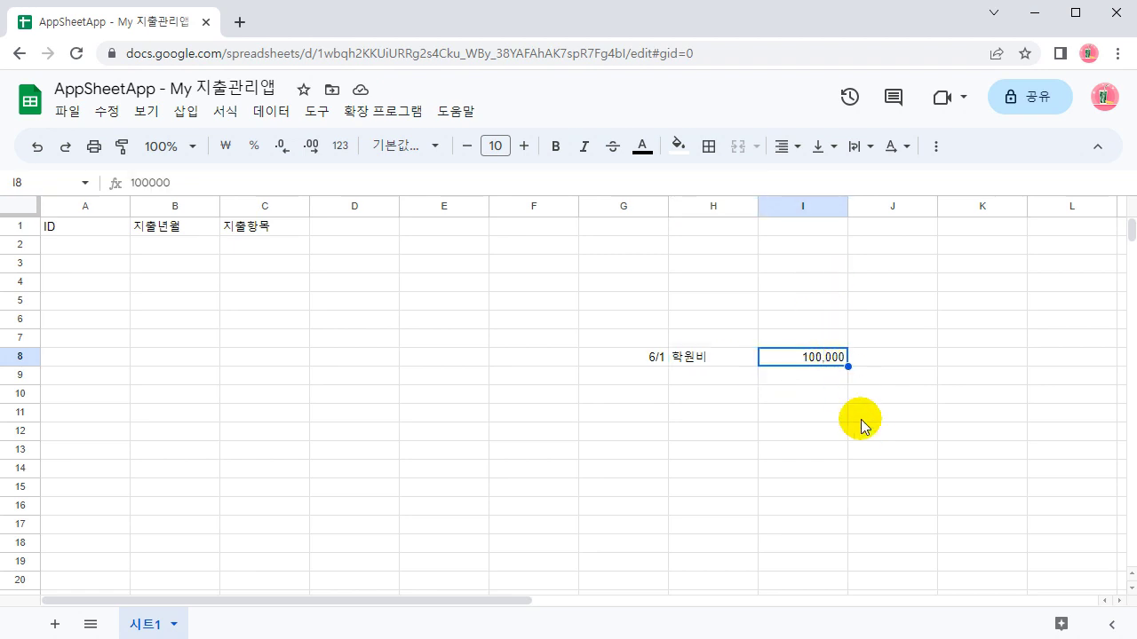
type("ㅋ")
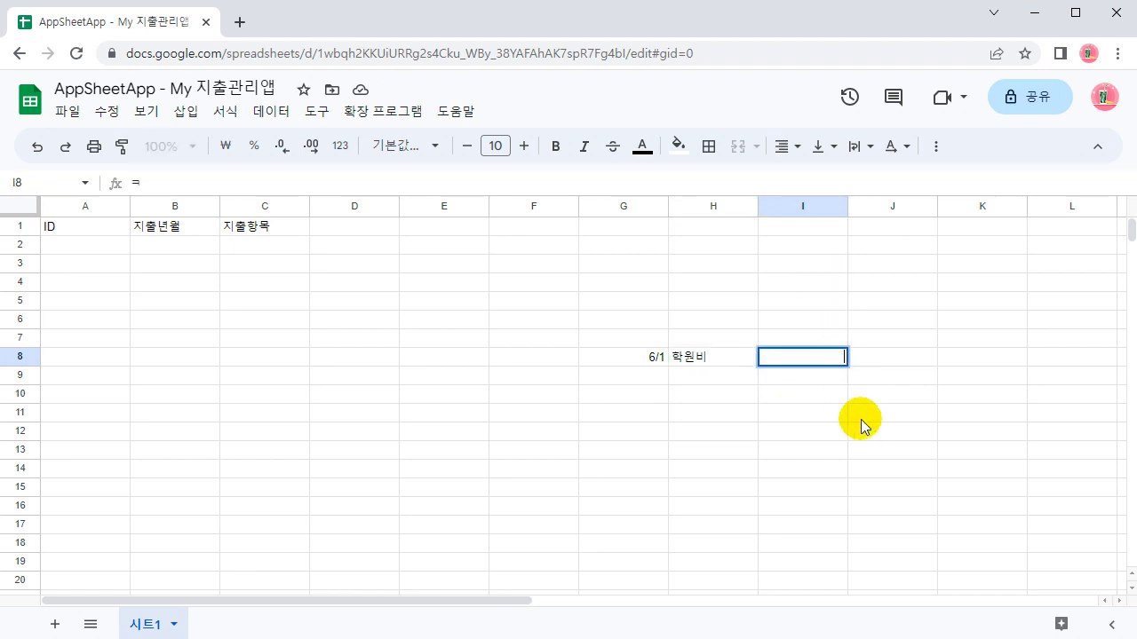
type("은애학원비")
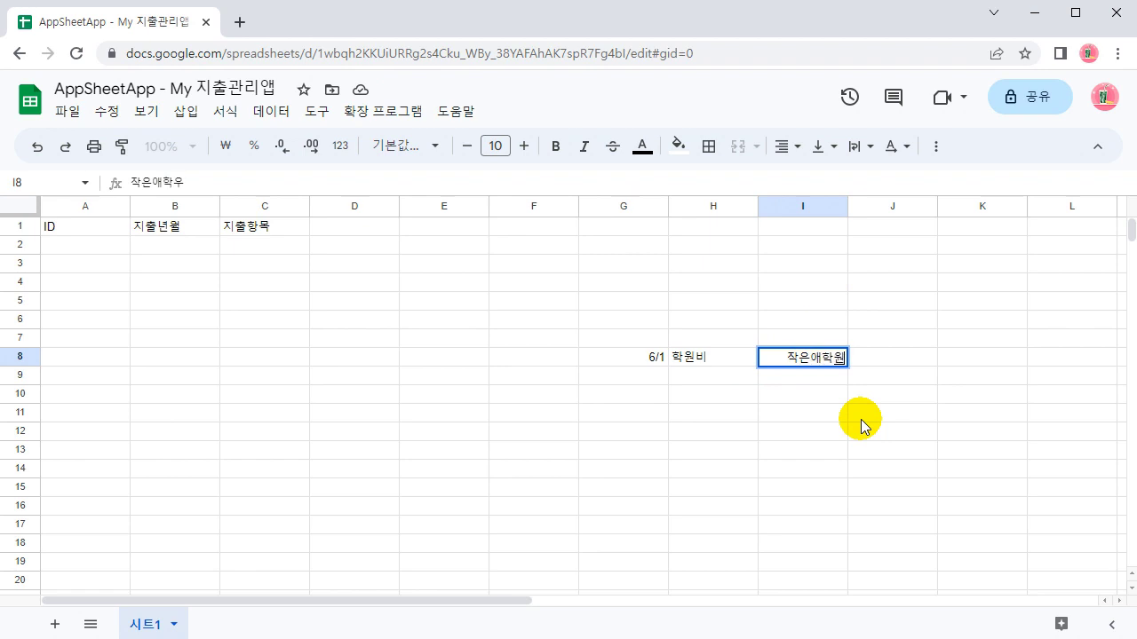
key("Return")
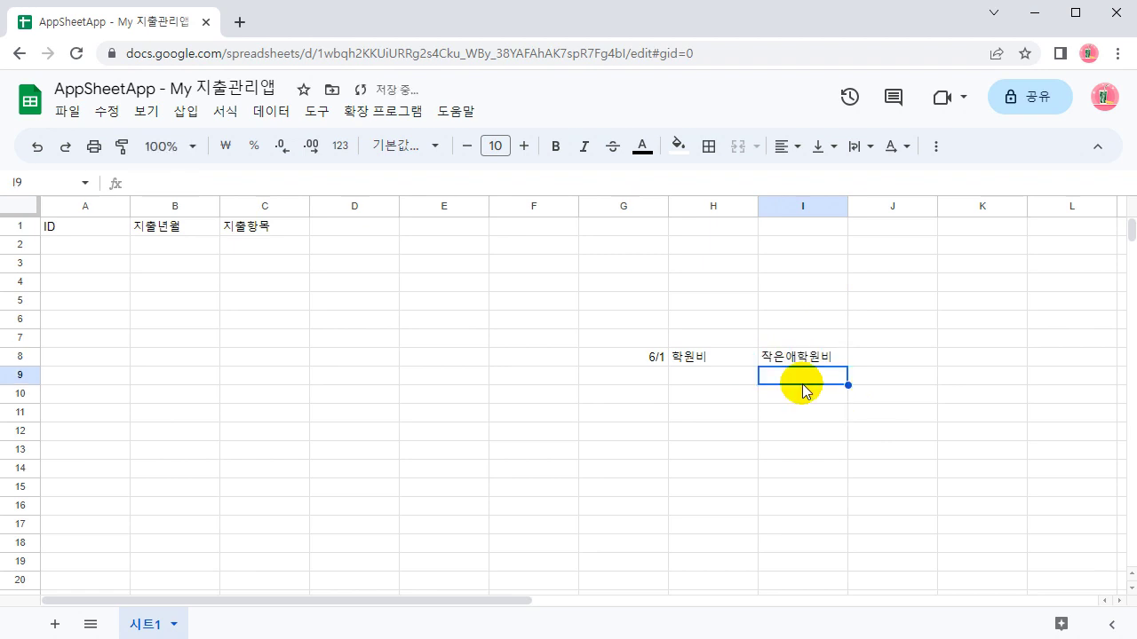
Enter 상세내역 as the fourth column header in cell D1
left_click(715, 360)
left_click(802, 361)
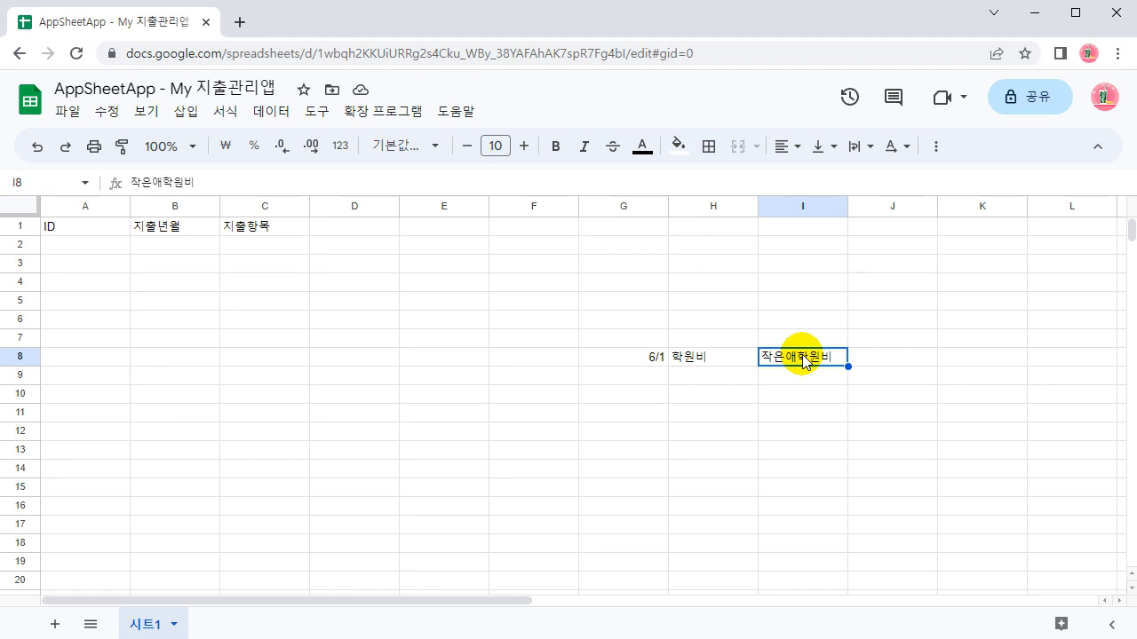
left_click(733, 350)
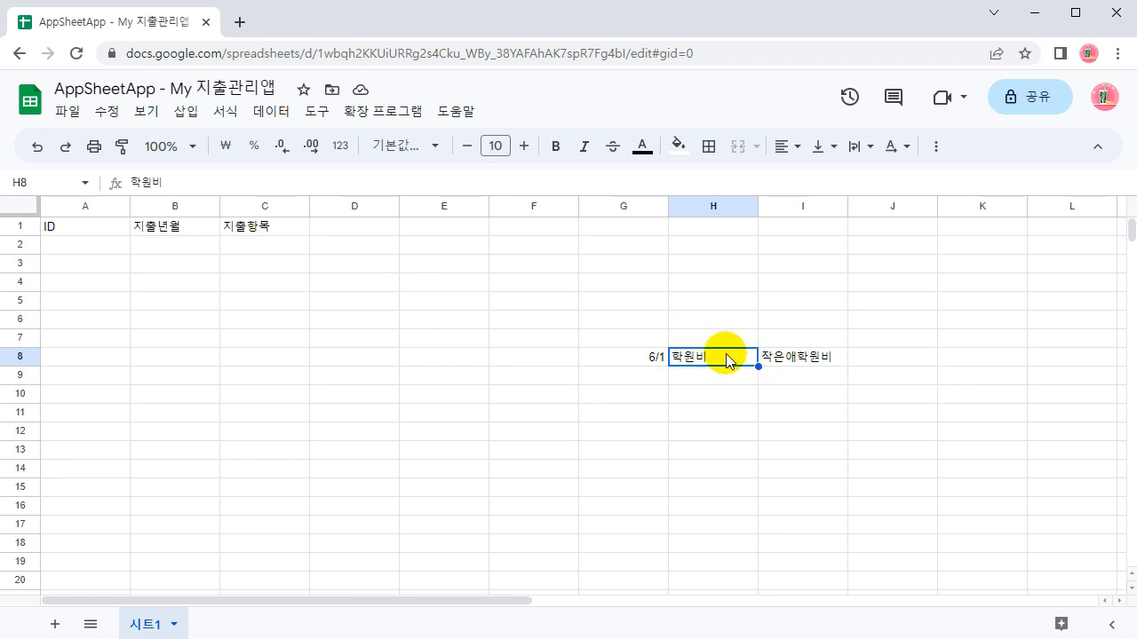
left_click(393, 227)
type("ㅅ상세내역")
key("Return")
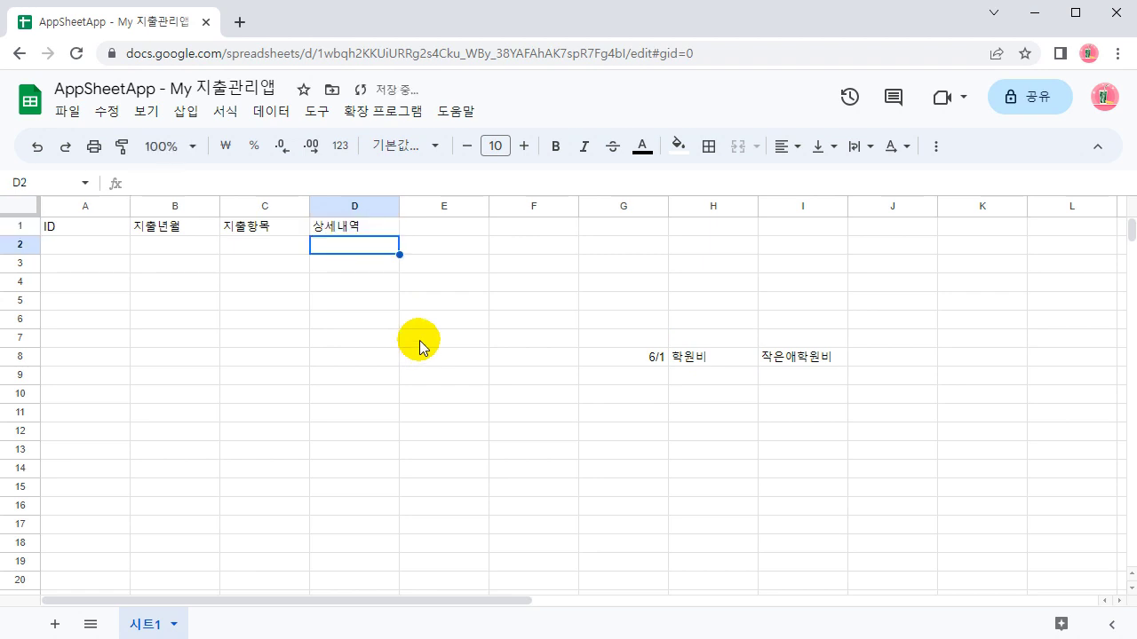
Enter 금액 as the fifth column header in cell E1
left_click(781, 345)
left_click(686, 356)
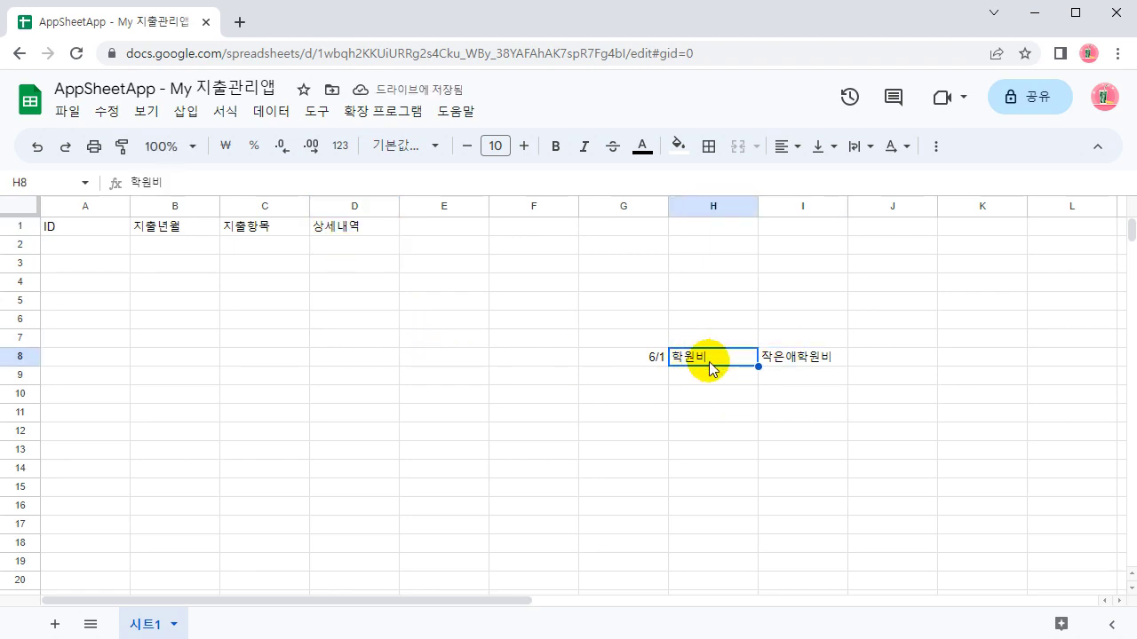
left_click(791, 364)
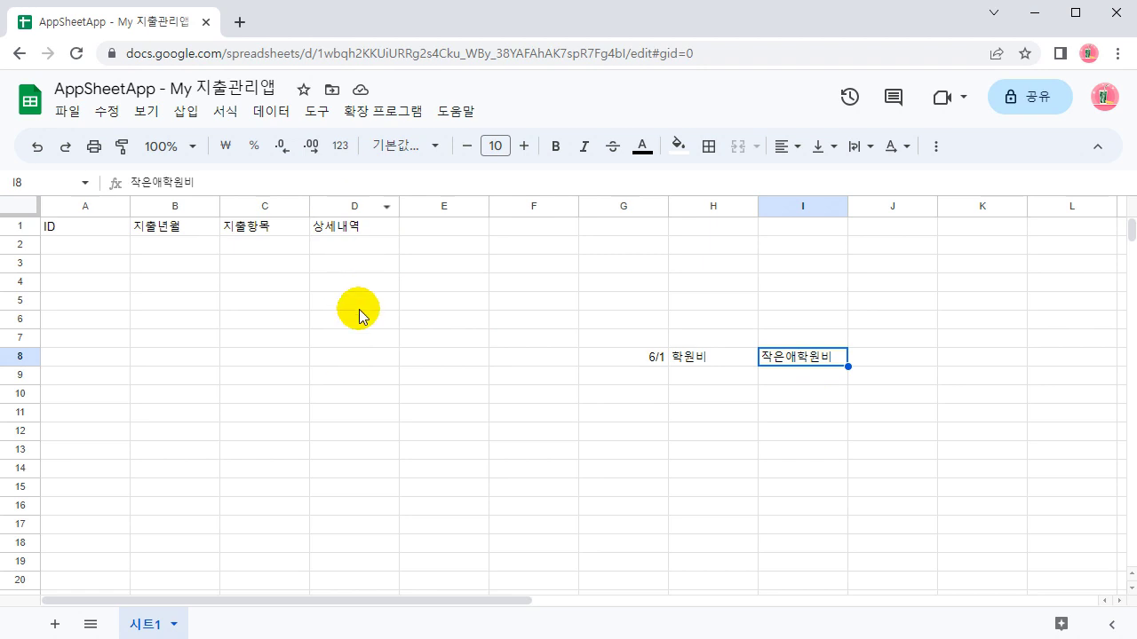
left_click(444, 227)
type("금액")
key("Return")
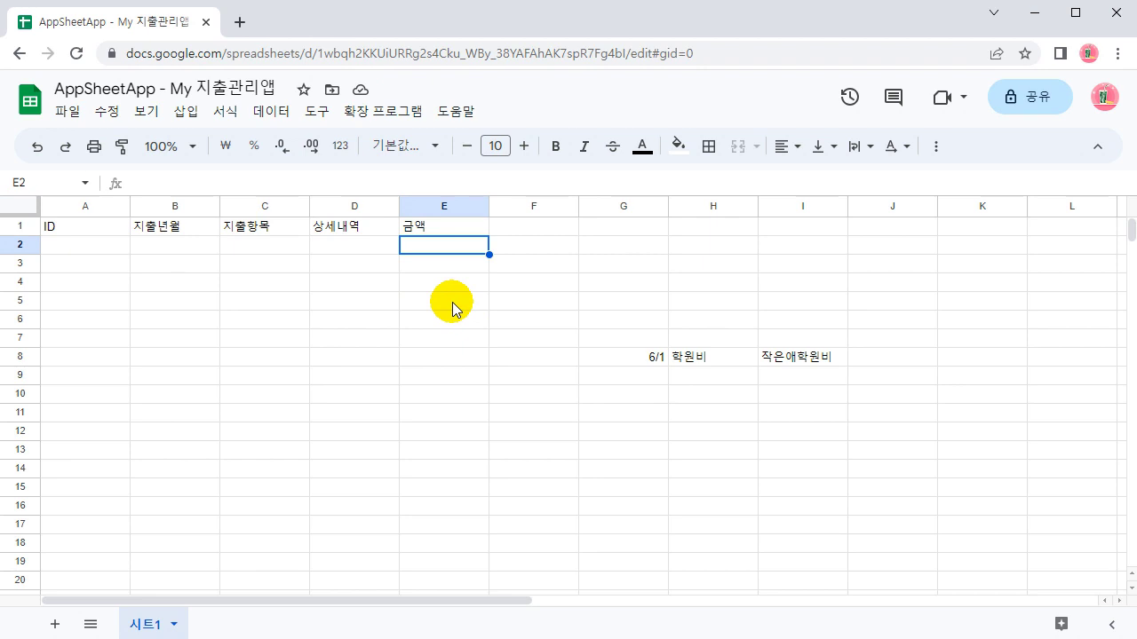
Enter 카테고리 as the sixth column header in cell F1
left_click(529, 232)
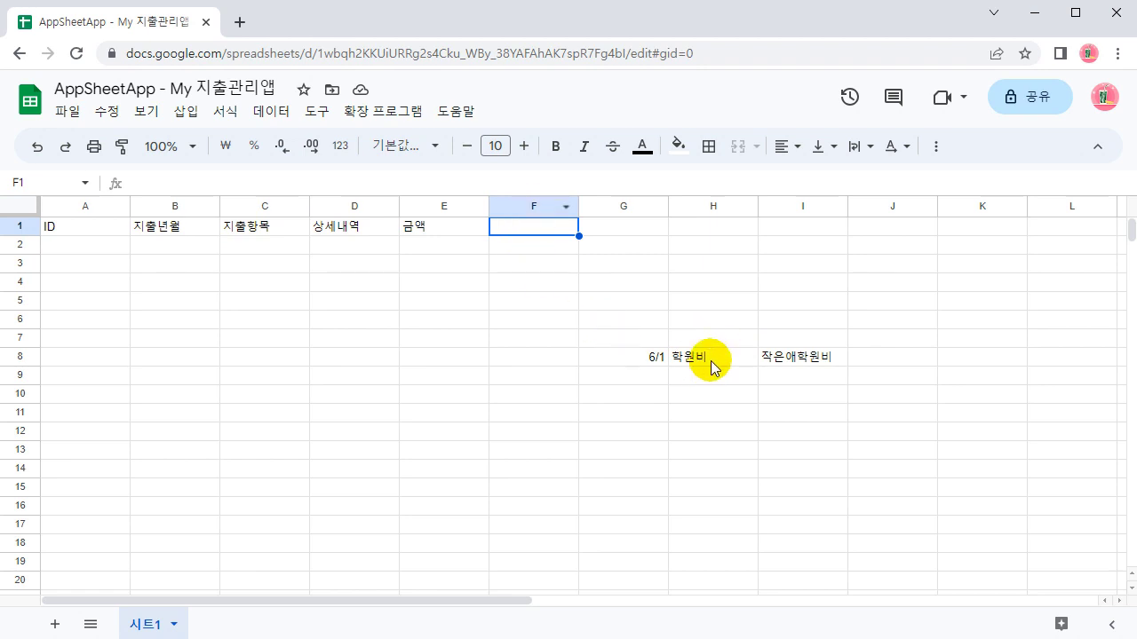
left_click(711, 364)
left_click(794, 358)
left_click(541, 226)
type("ㄷㅐ분류")
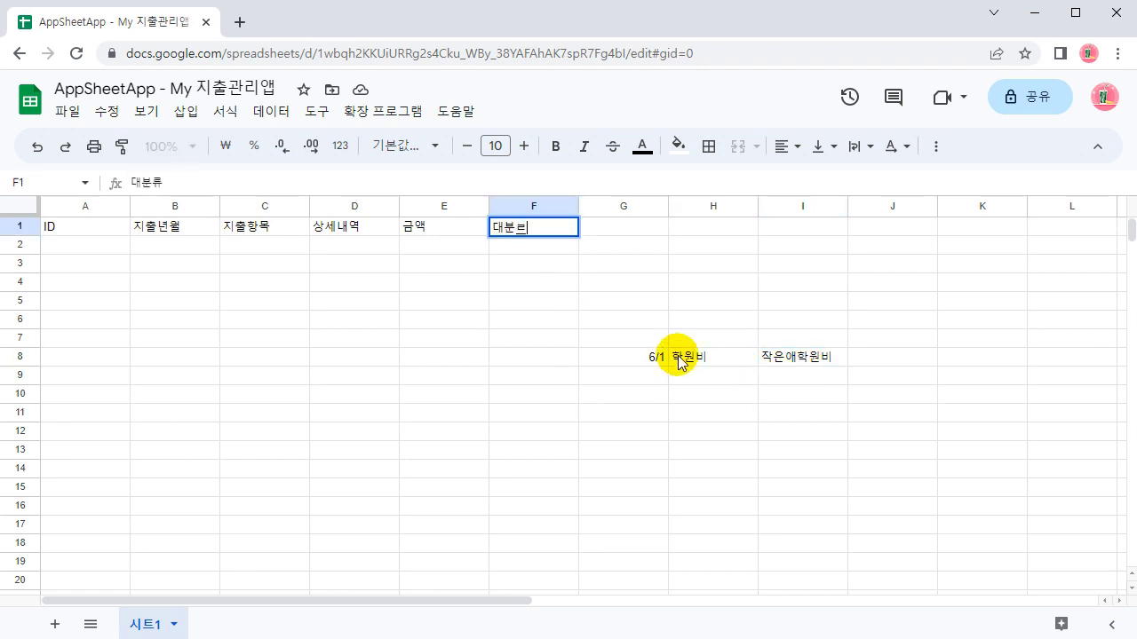
type("ㅋㅏ테고리")
key("Return")
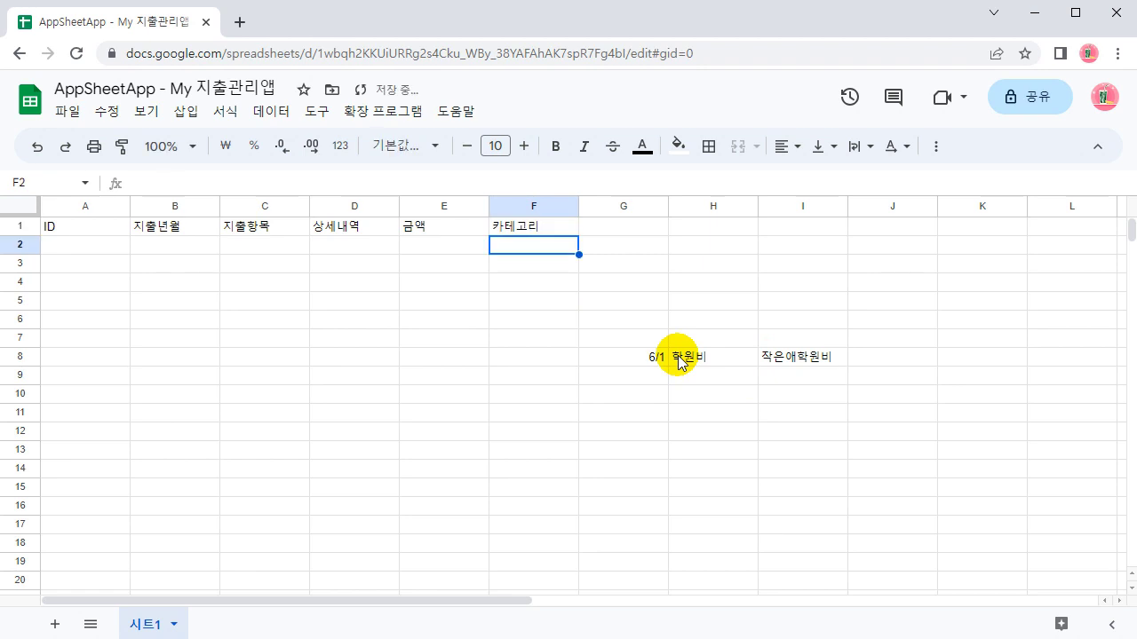
Enter 고정/일시 as the seventh column header in cell G1
left_click(559, 227)
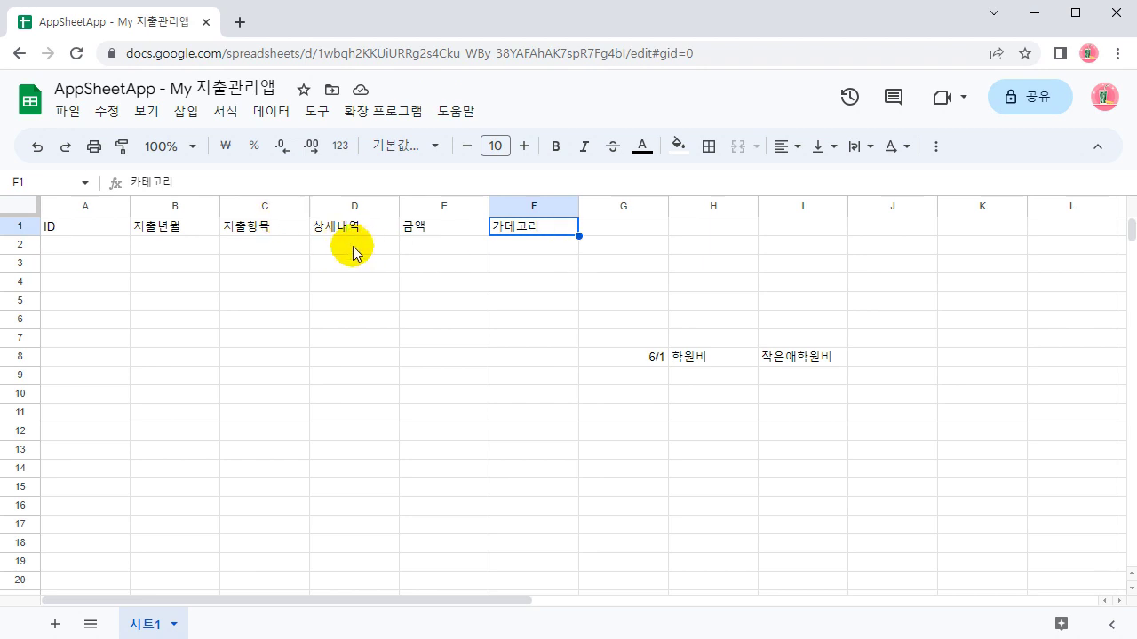
left_click(623, 233)
type("ㄱㅗ정/")
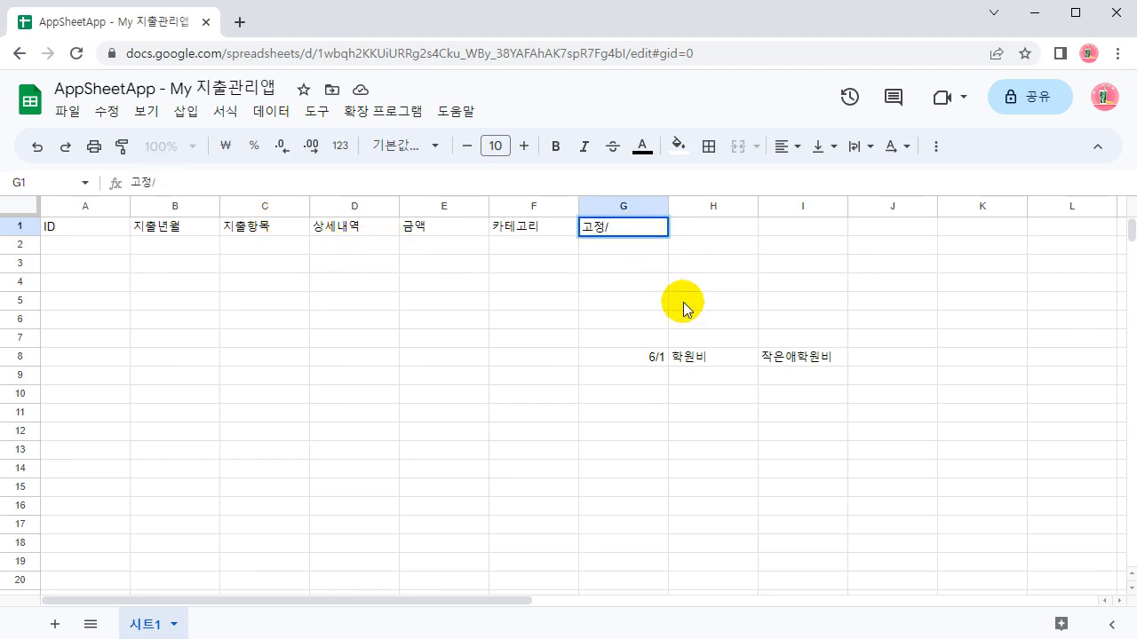
type("임시")
key("BackSpace")
key("BackSpace")
type("일시")
key("Return")
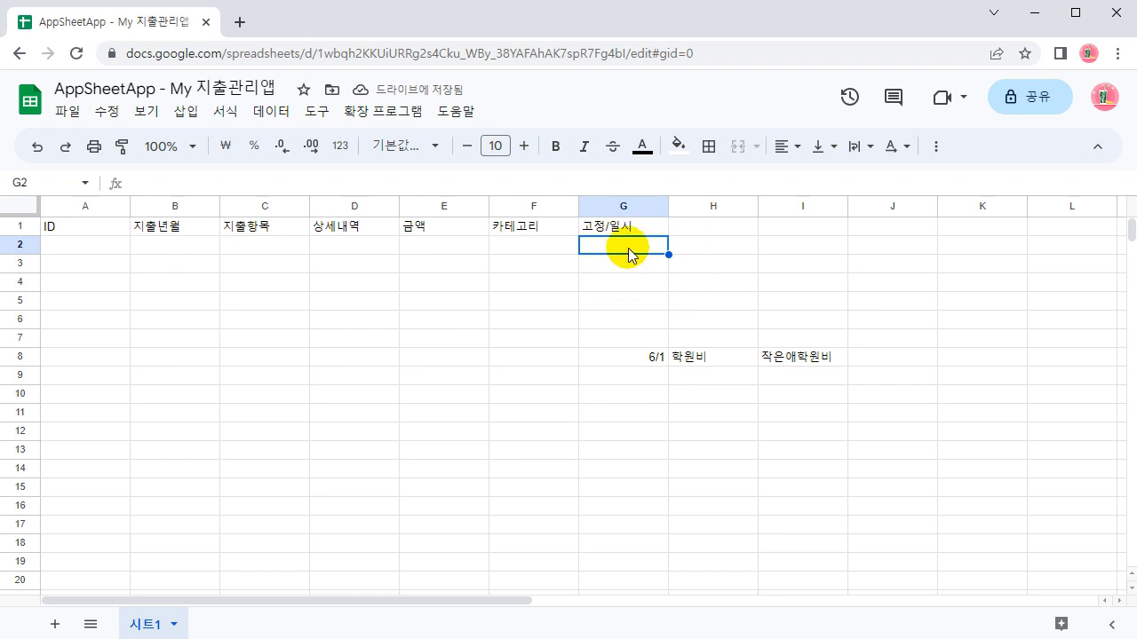
Enter 처리날짜 as the eighth column header in cell H1
left_click(723, 229)
type("ㅊ")
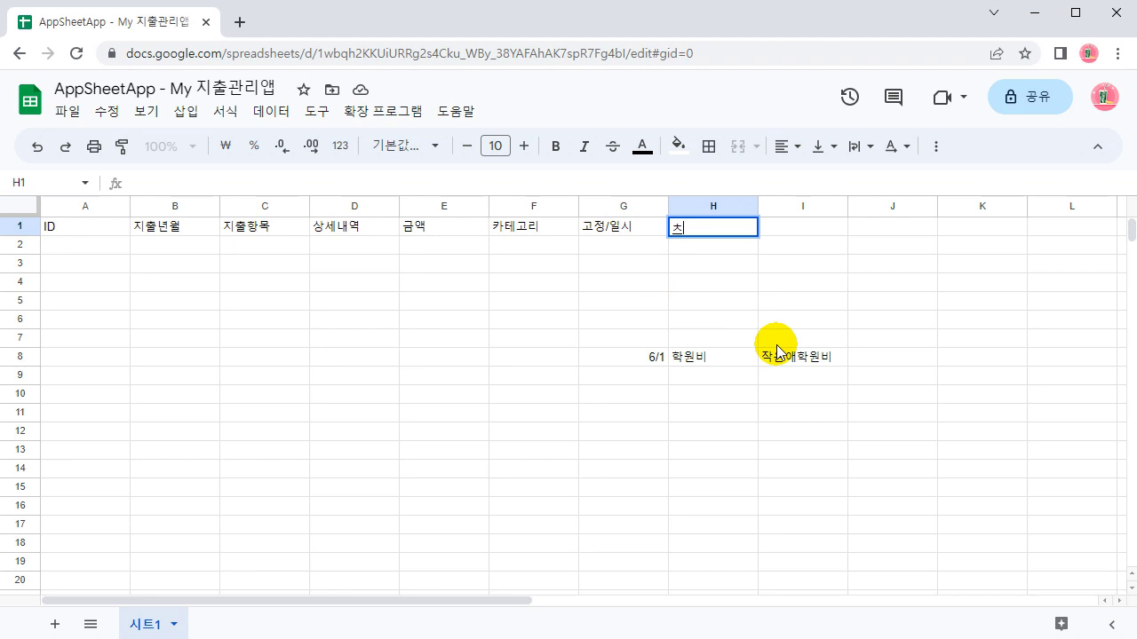
type("ㅓ리나ㄹ짜")
key("Return")
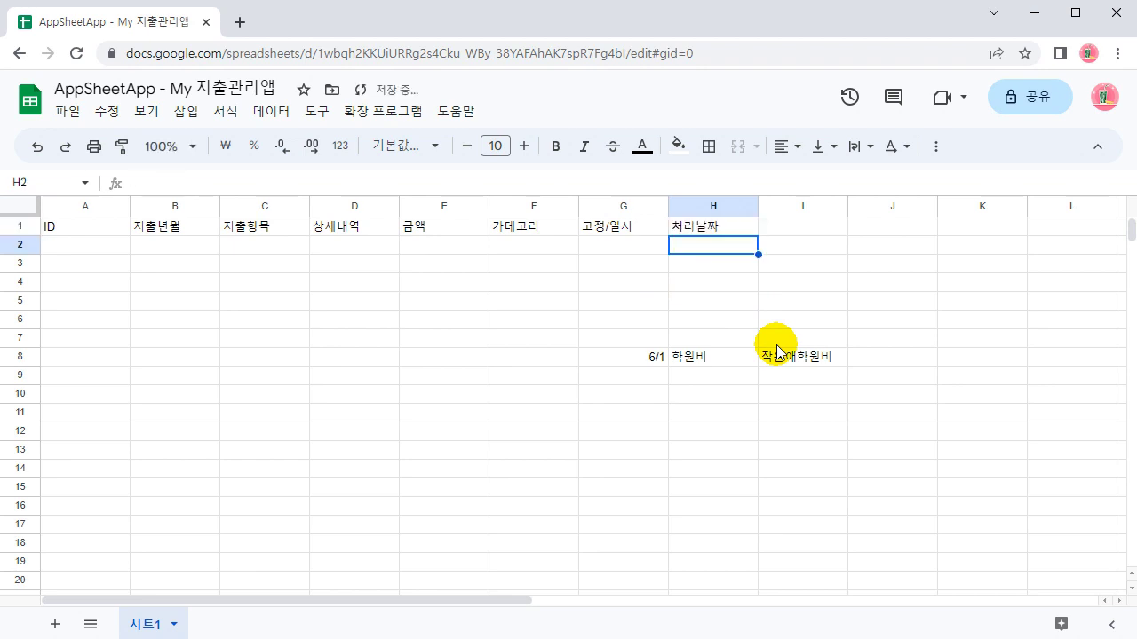
left_click(718, 233)
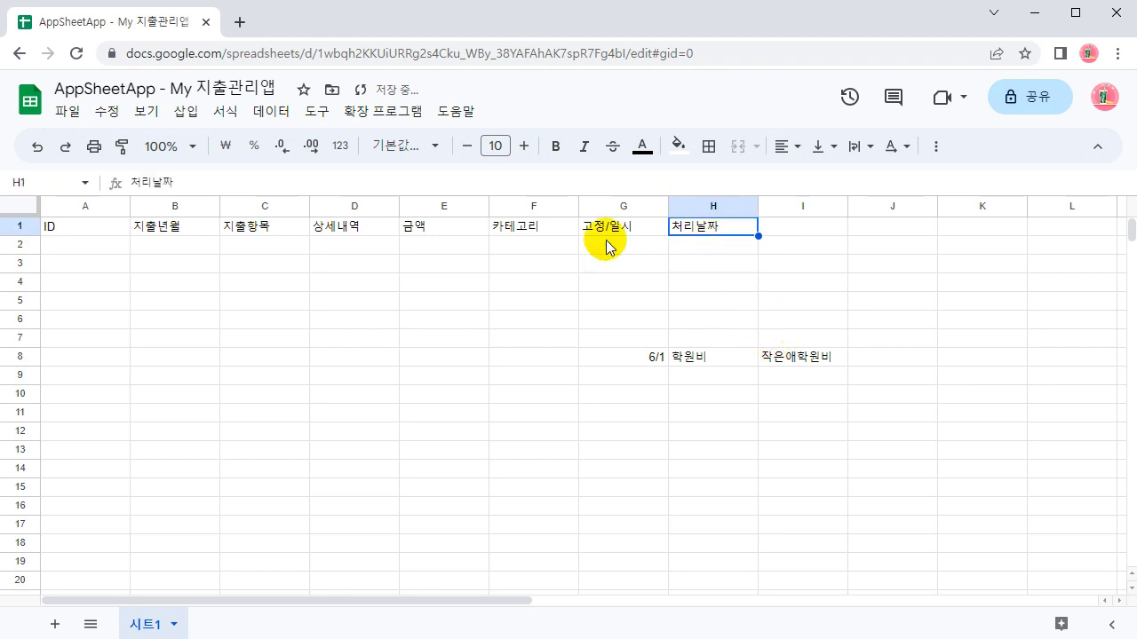
left_click(164, 228)
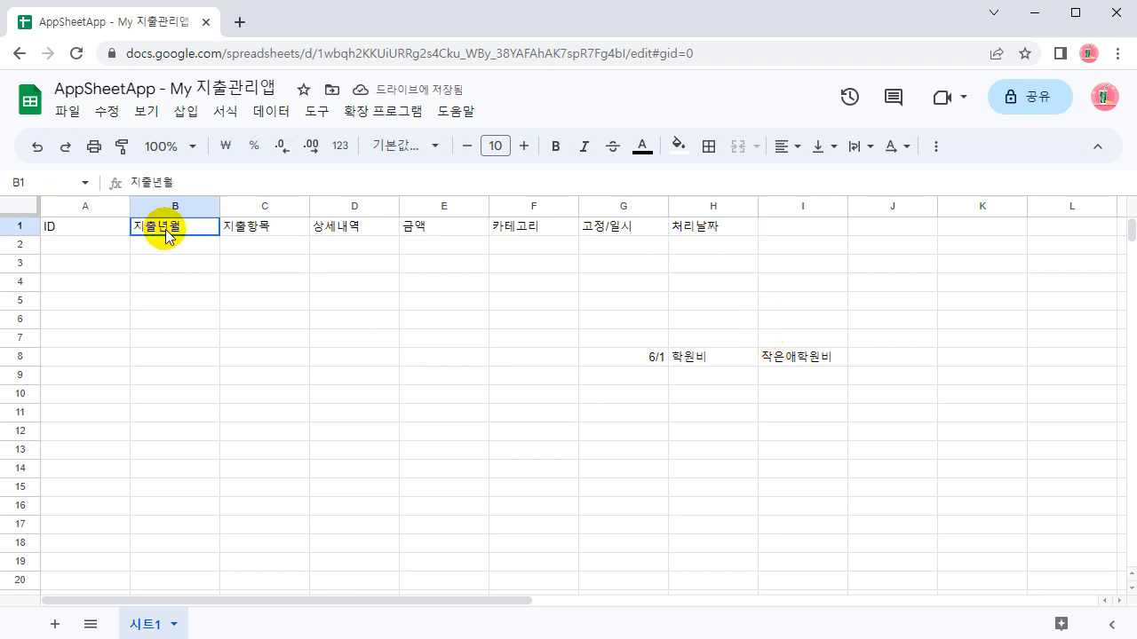
left_click(701, 235)
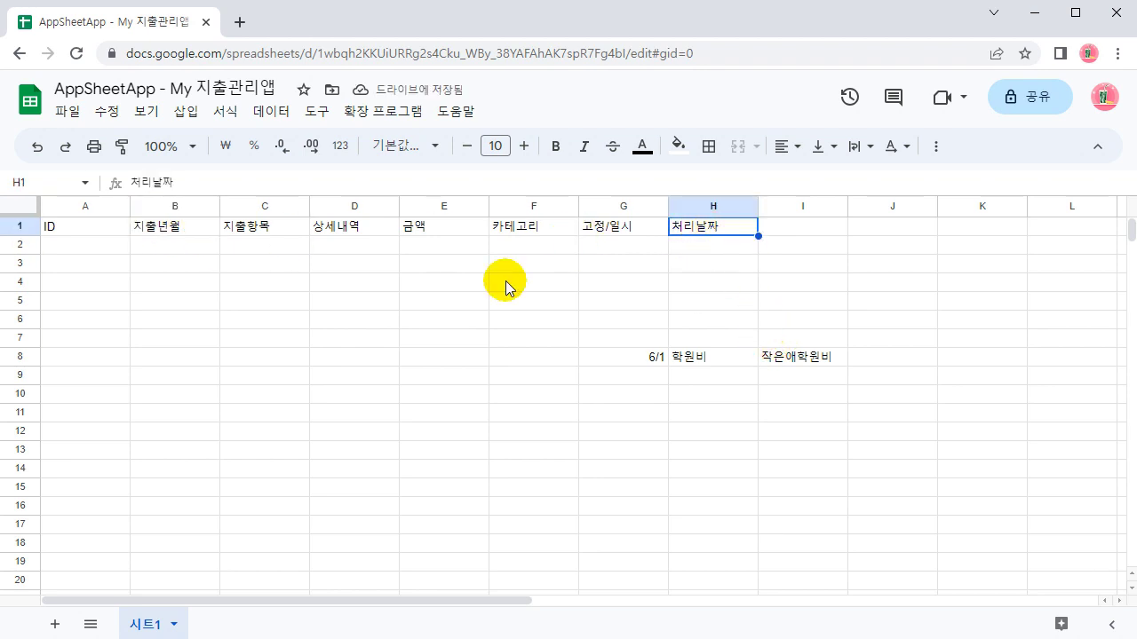
left_click(174, 238)
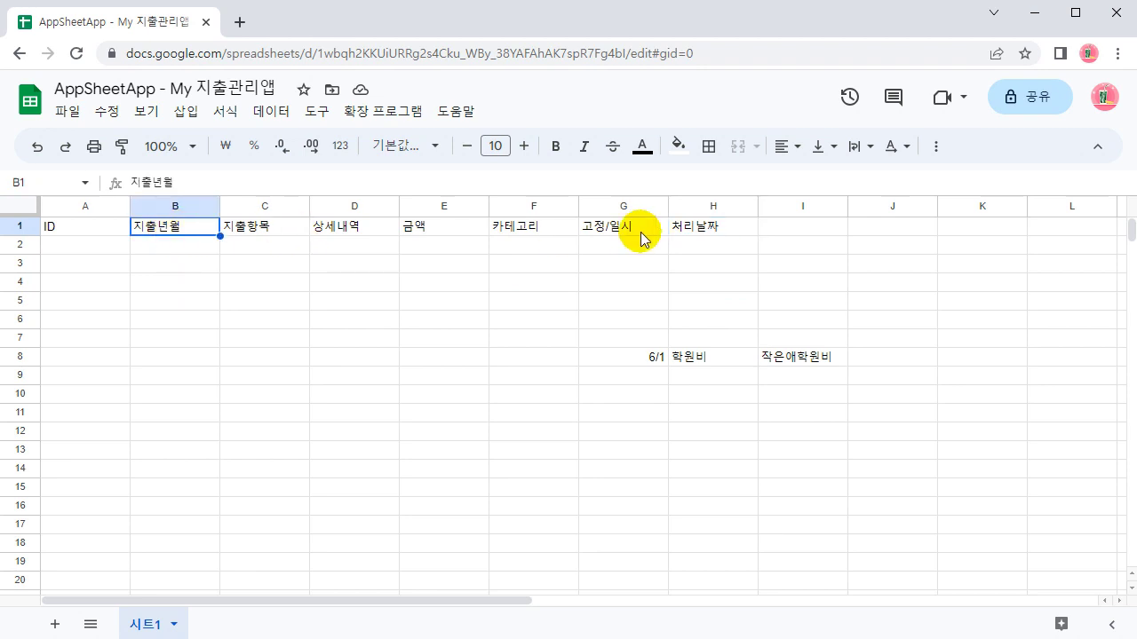
left_click(706, 233)
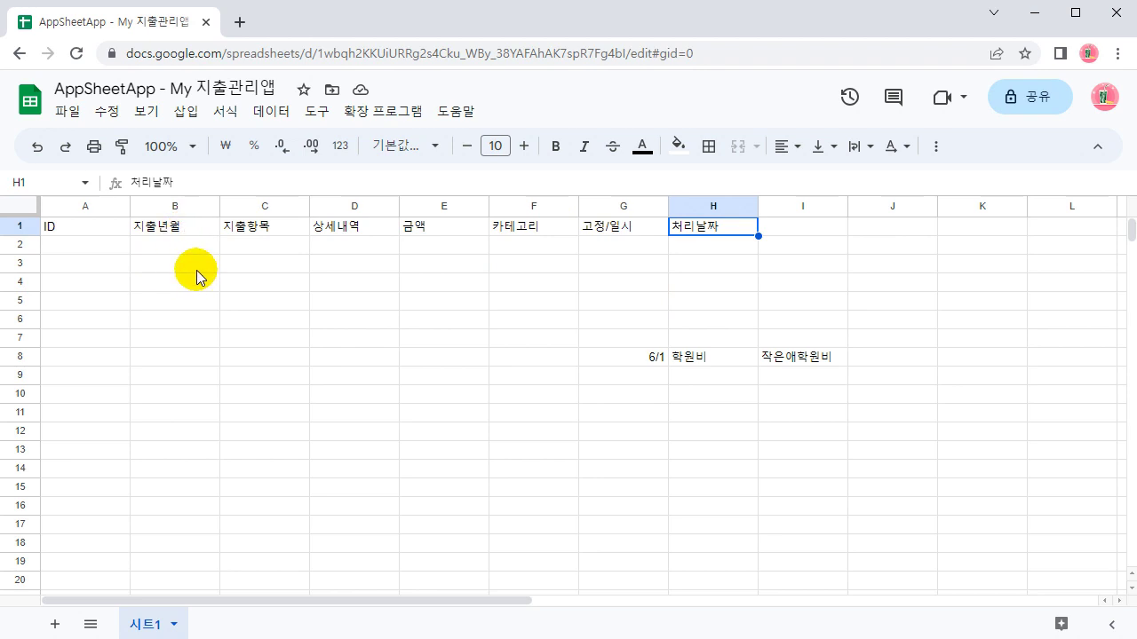
Clear the sample expense from cells G8:I8
left_click_drag(664, 360, 840, 363)
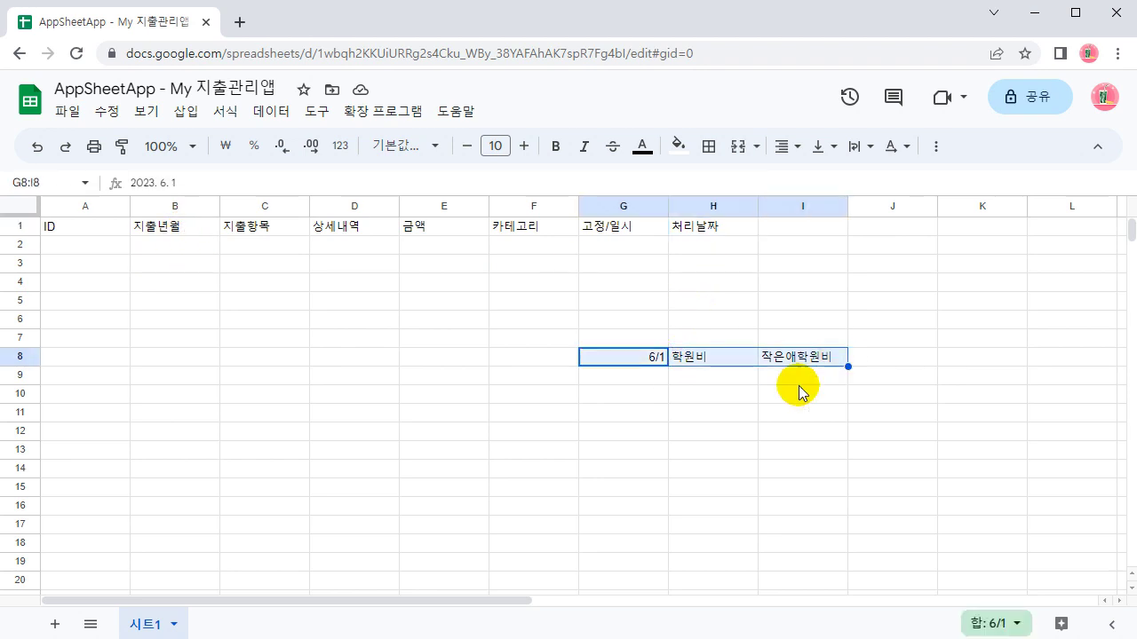
key("Delete")
left_click(799, 412)
left_click(206, 230)
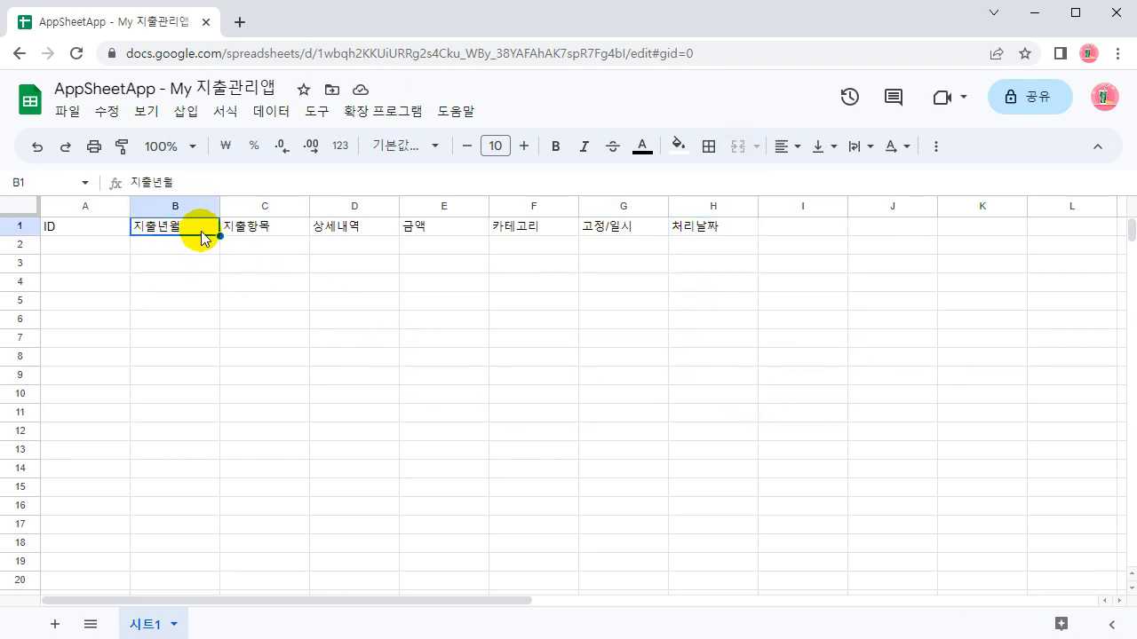
left_click_drag(133, 218, 220, 238)
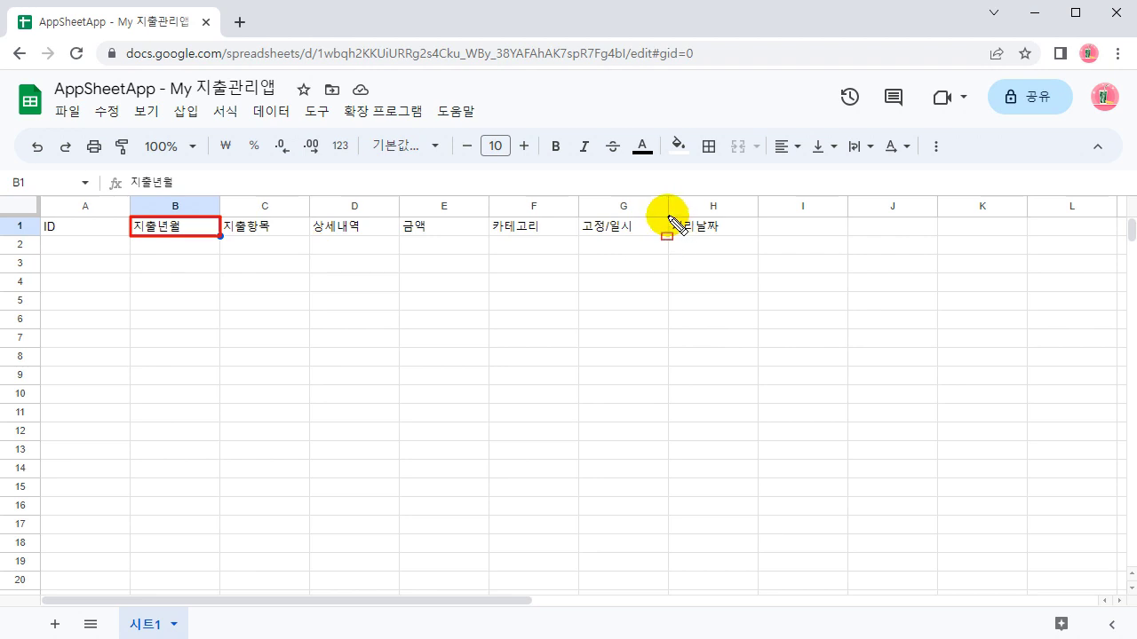
left_click_drag(668, 217, 758, 237)
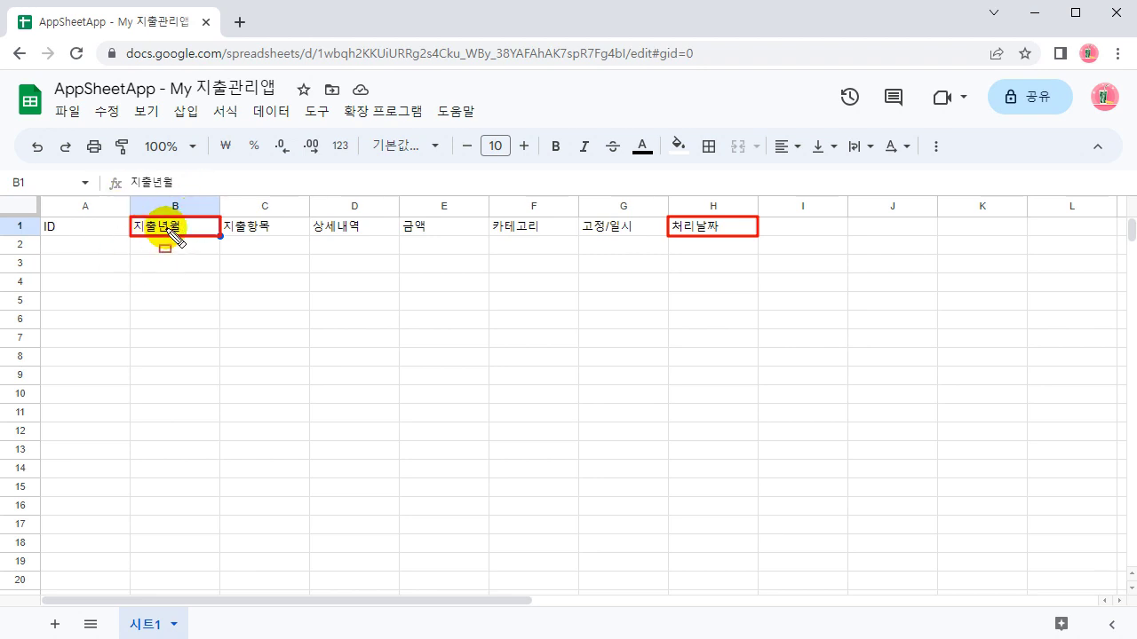
left_click_drag(98, 286, 128, 253)
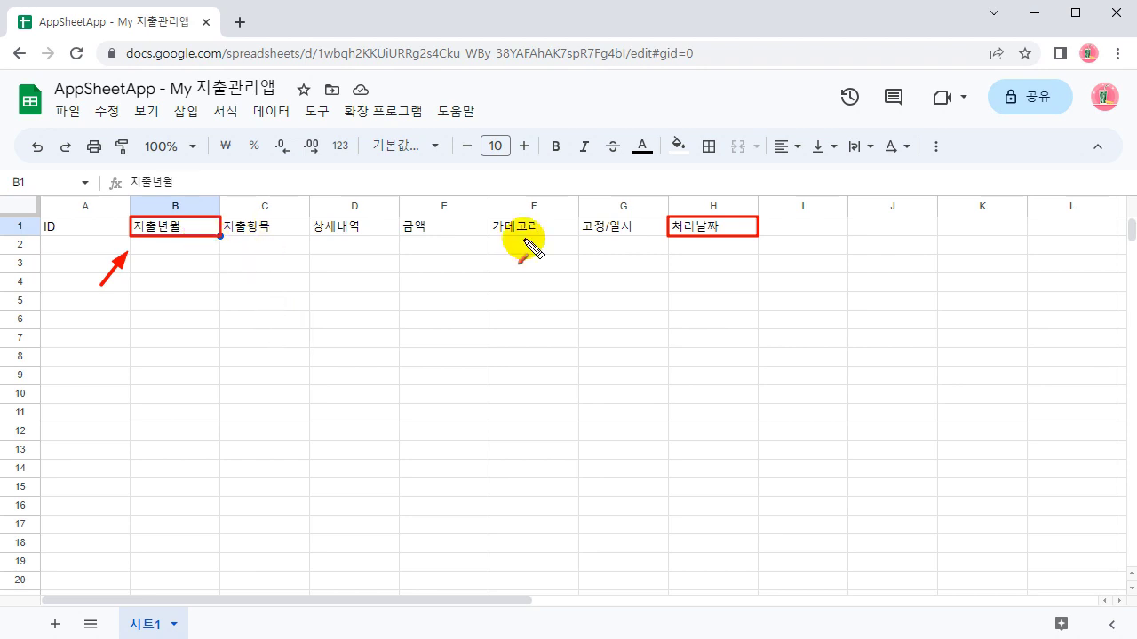
left_click_drag(780, 133, 748, 193)
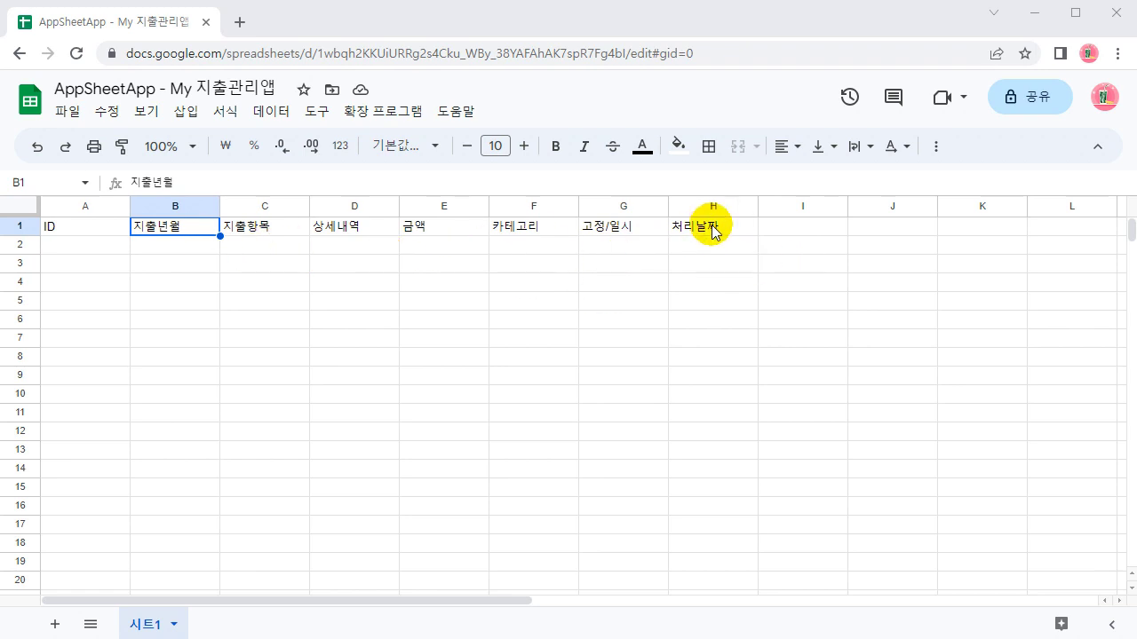
left_click_drag(219, 229, 1088, 19)
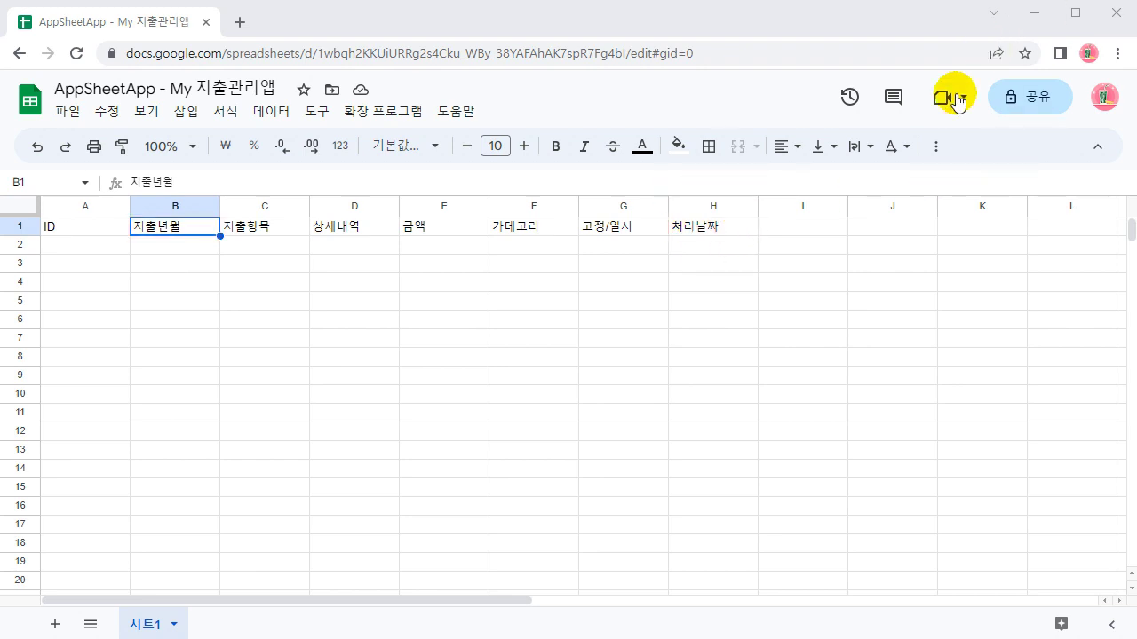
Enter 기타사항 as the ninth column header in cell I1
left_click(804, 228)
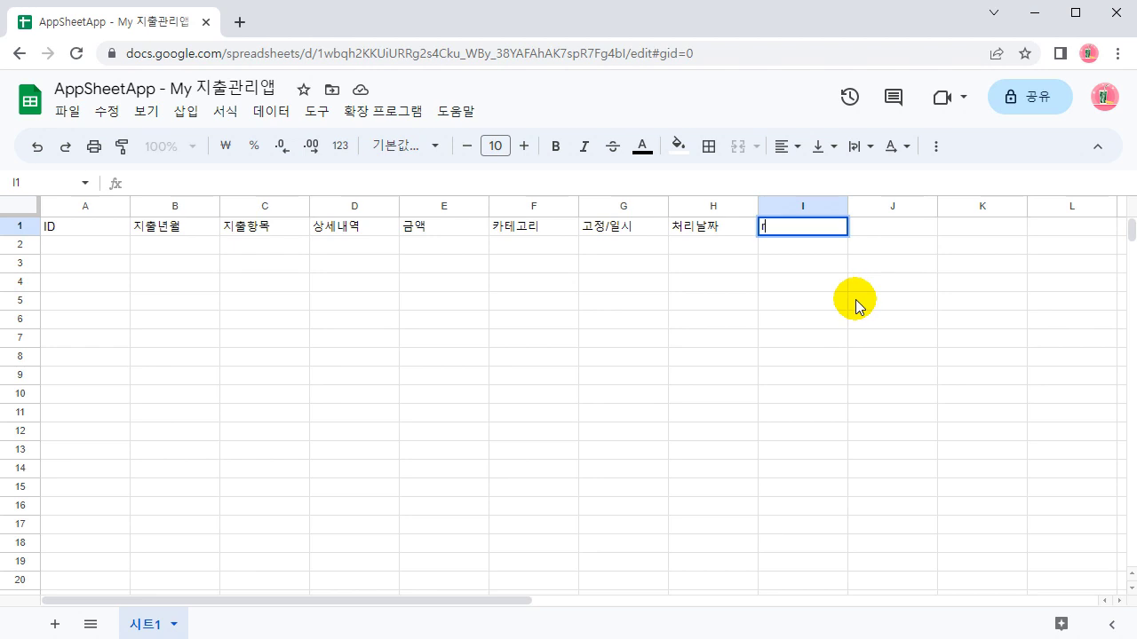
type("기타사")
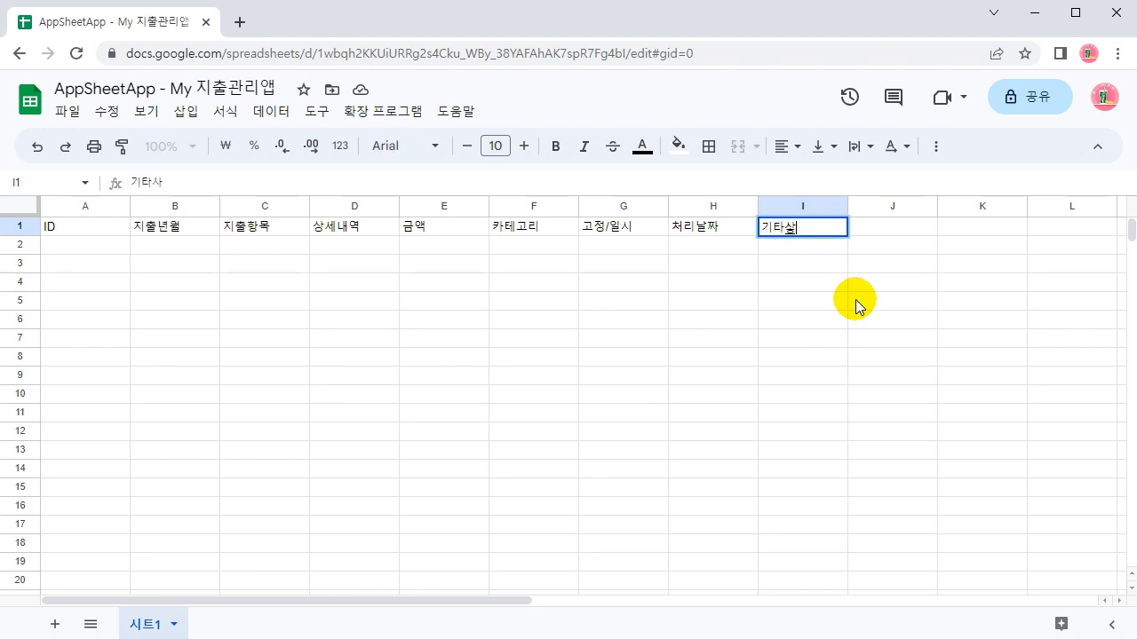
type("항")
key("Return")
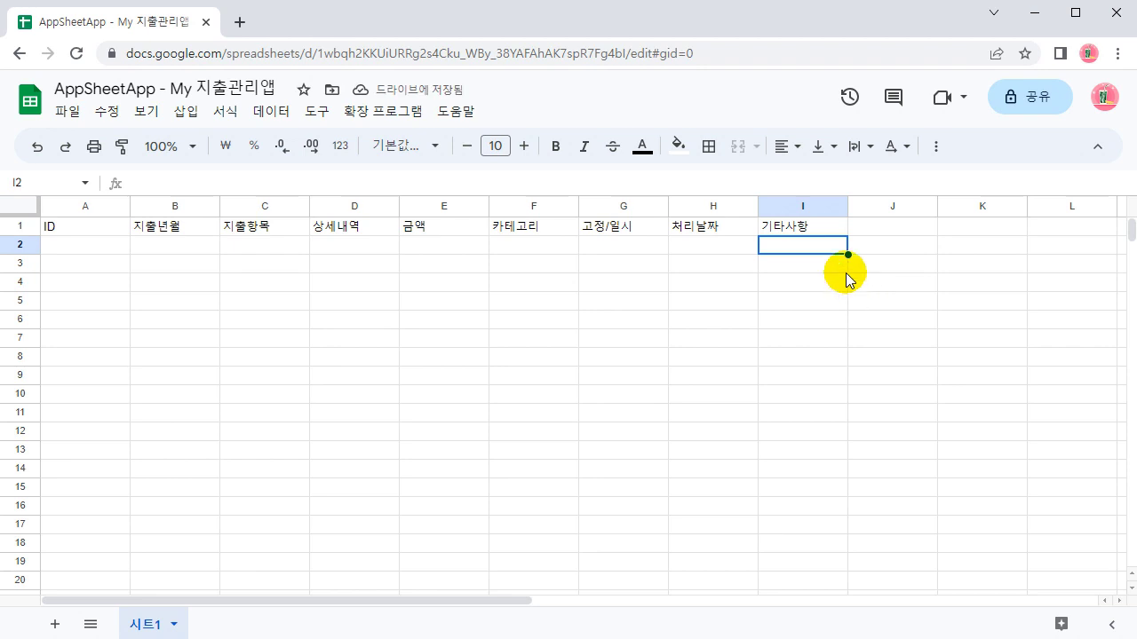
left_click(797, 224)
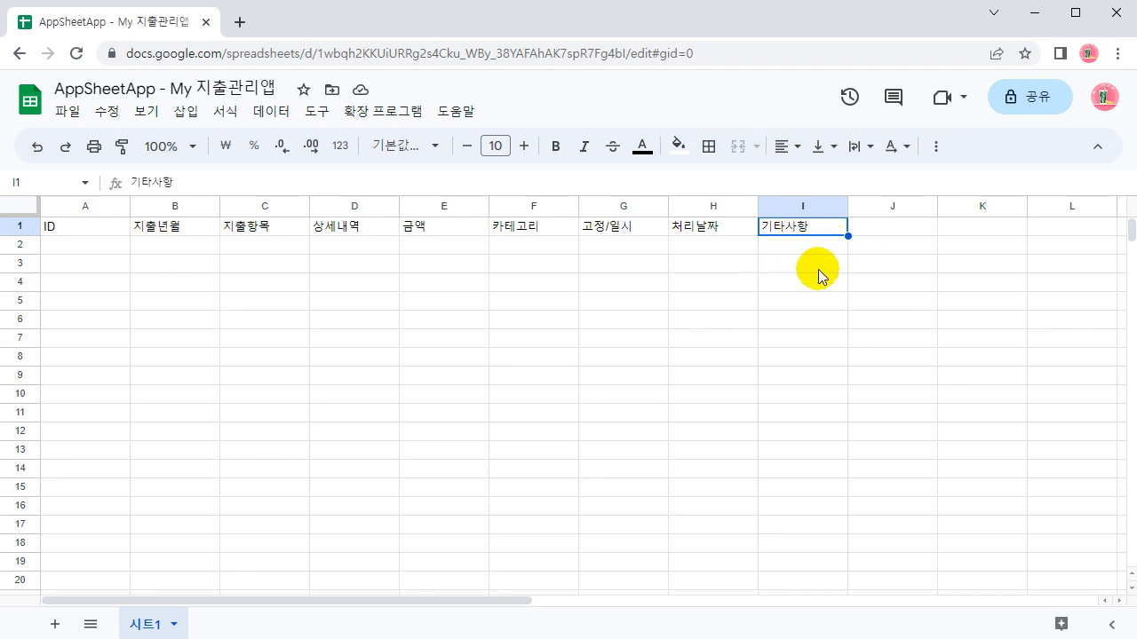
Center the text of the header cells A1:I1 horizontally
left_click_drag(86, 232, 811, 228)
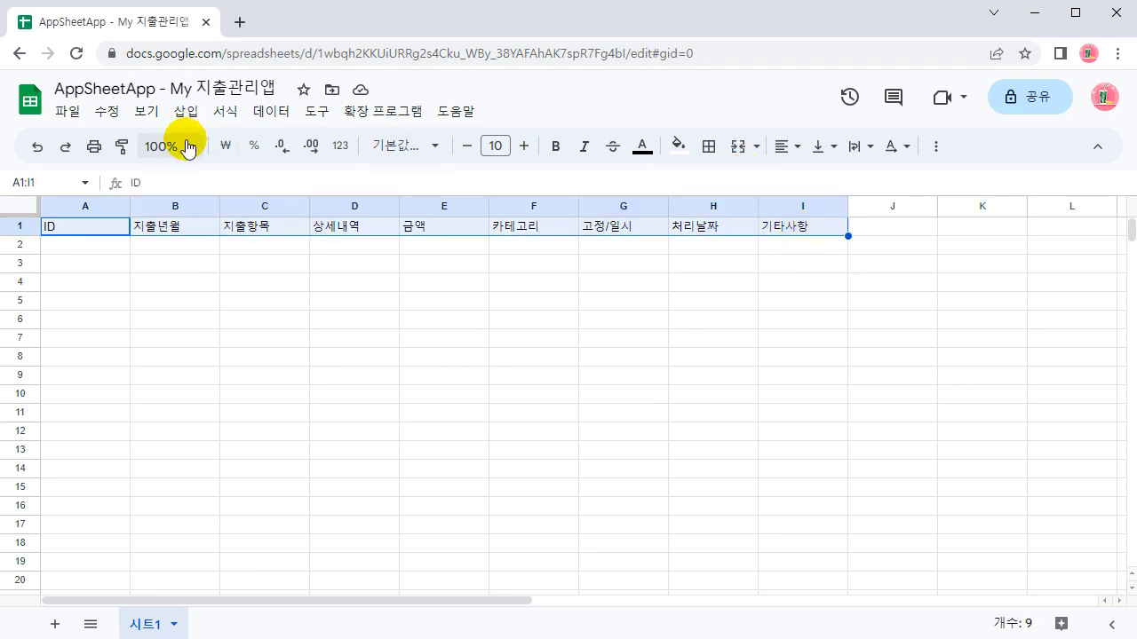
left_click(785, 147)
left_click(815, 180)
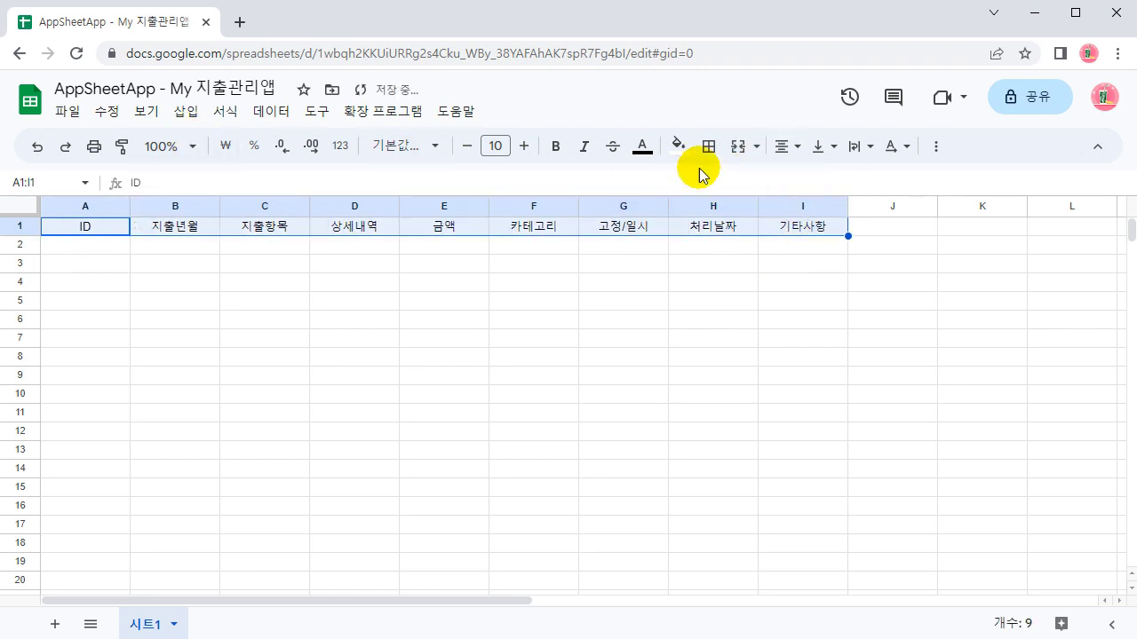
Give the header cells A1:I1 a dark purple fill and white text, and select cell A1
left_click(678, 146)
left_click(833, 343)
left_click(642, 147)
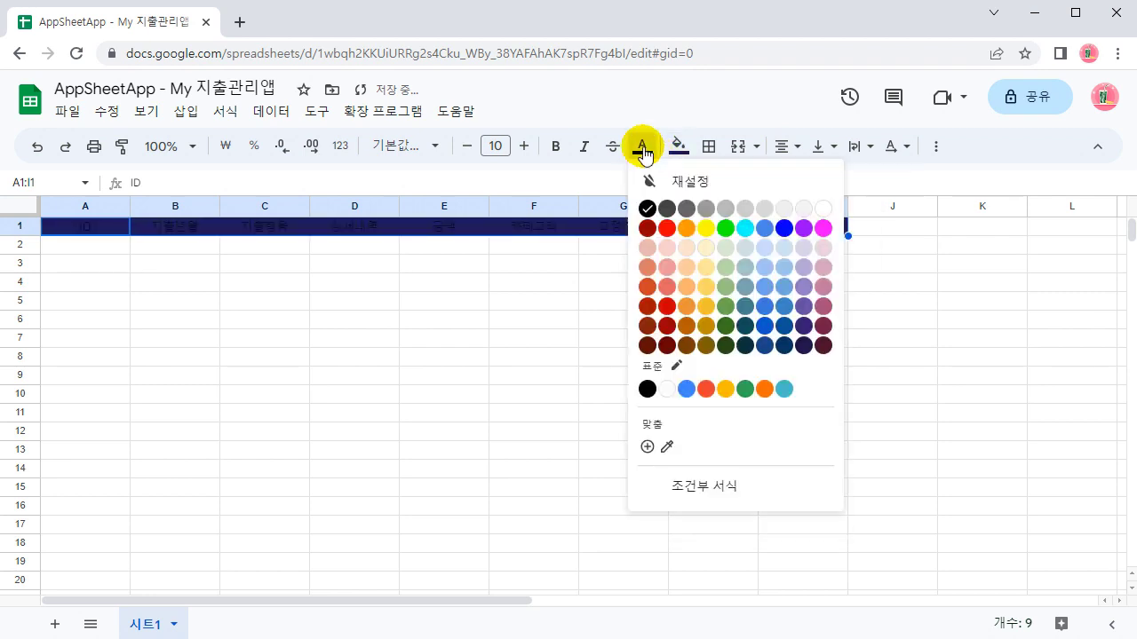
left_click(819, 208)
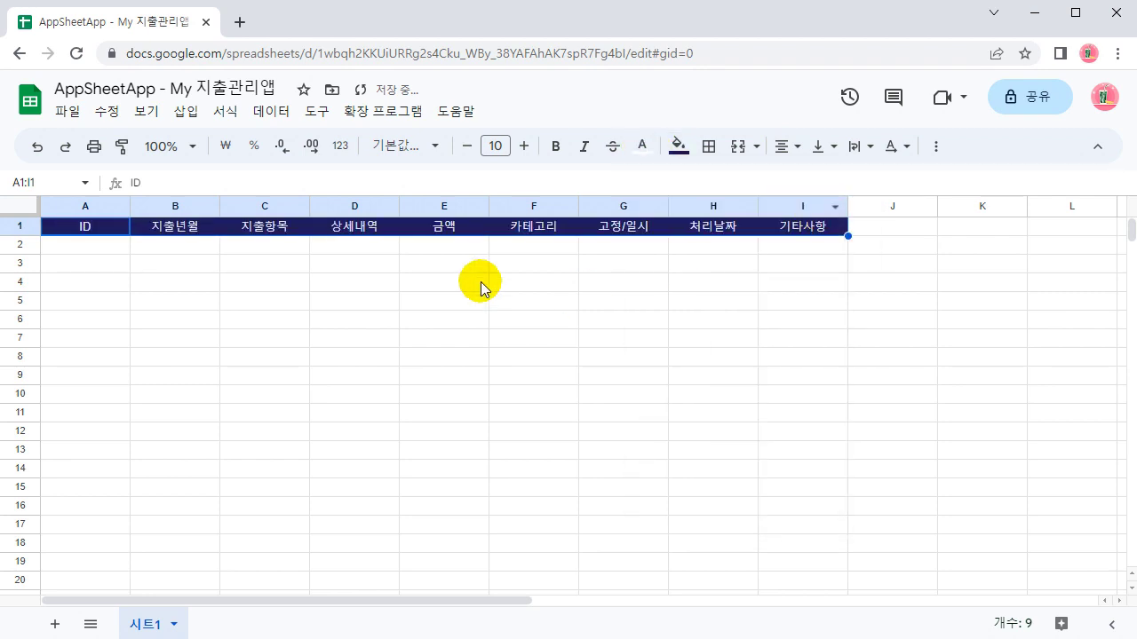
left_click(94, 225)
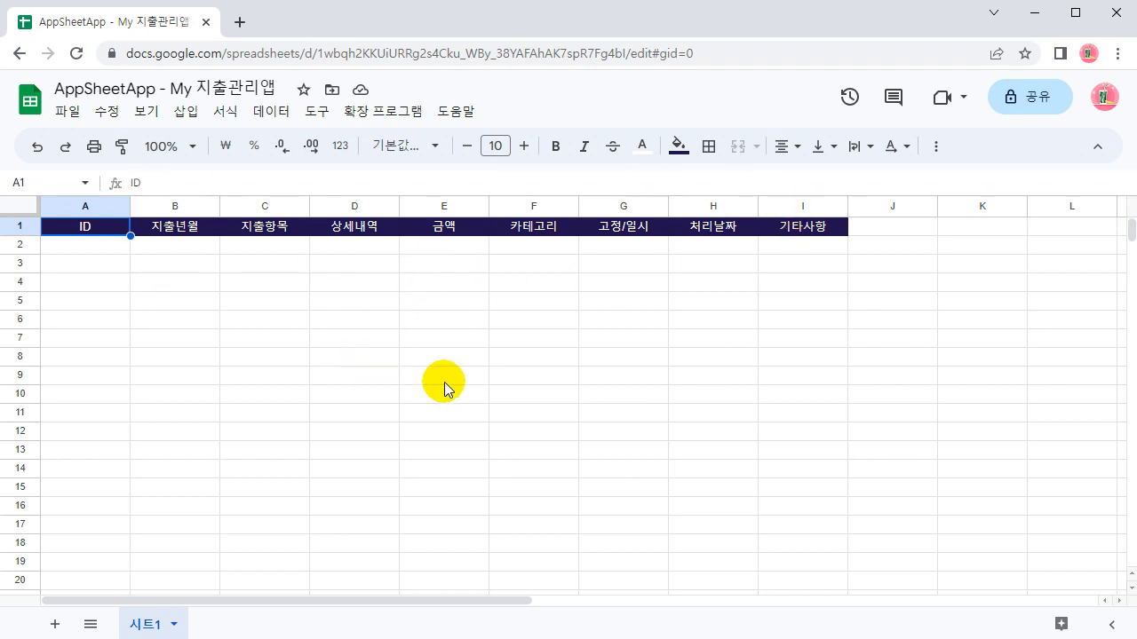
mouse_move(23, 210)
left_mouse_down()
mouse_move(603, 260)
mouse_move(863, 247)
left_mouse_up()
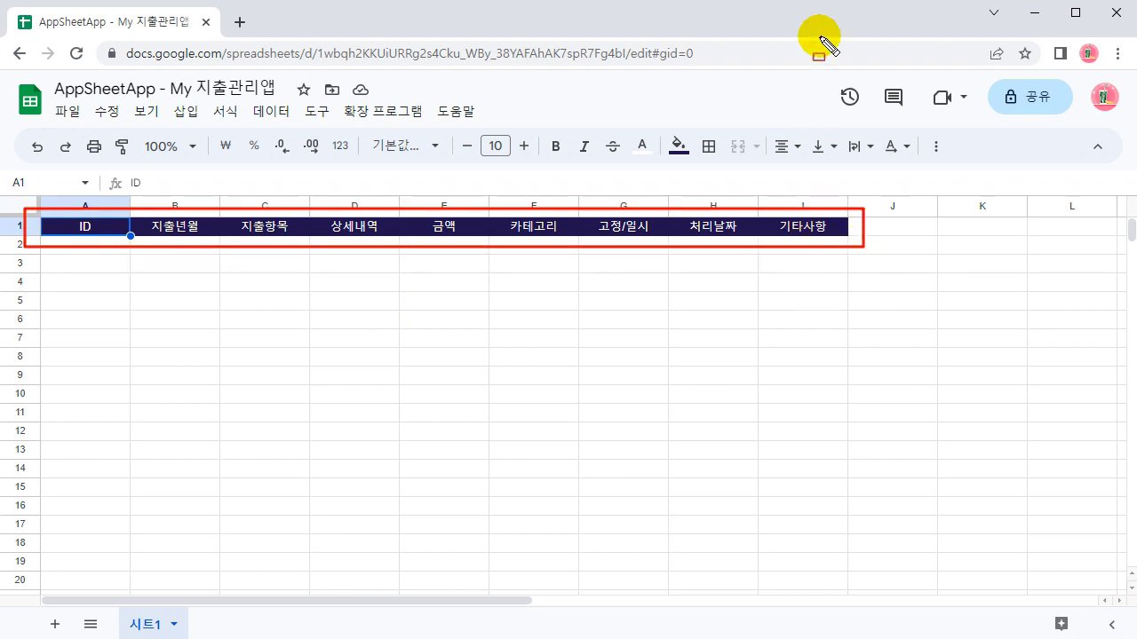
left_click_drag(938, 307, 888, 277)
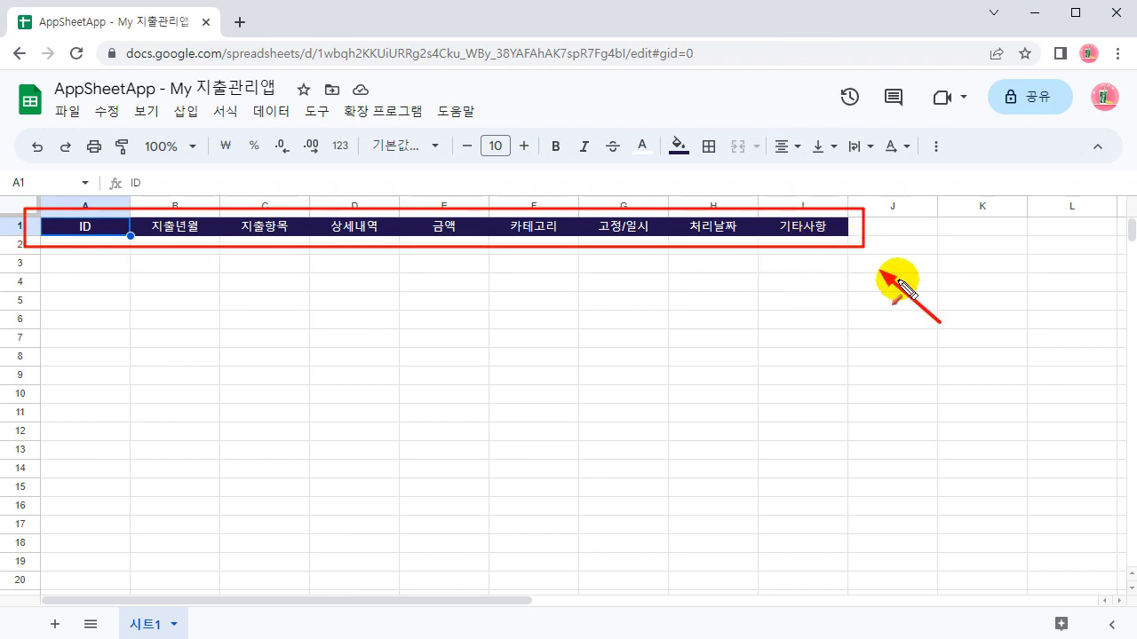
key("Escape")
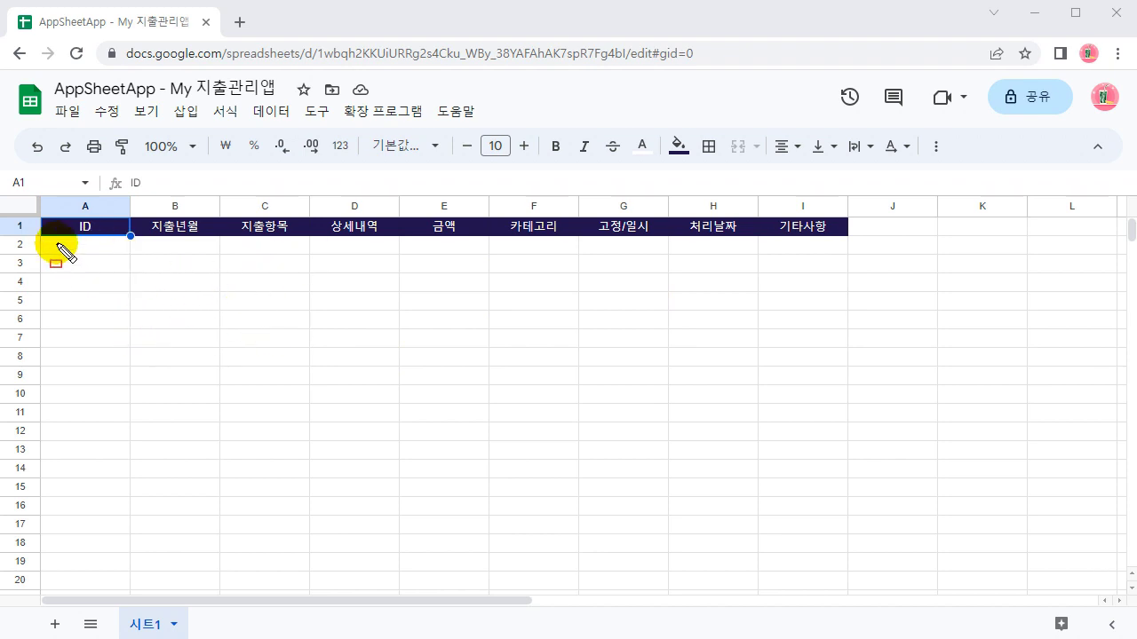
mouse_move(40, 237)
left_mouse_down()
mouse_move(218, 265)
mouse_move(848, 258)
left_mouse_up()
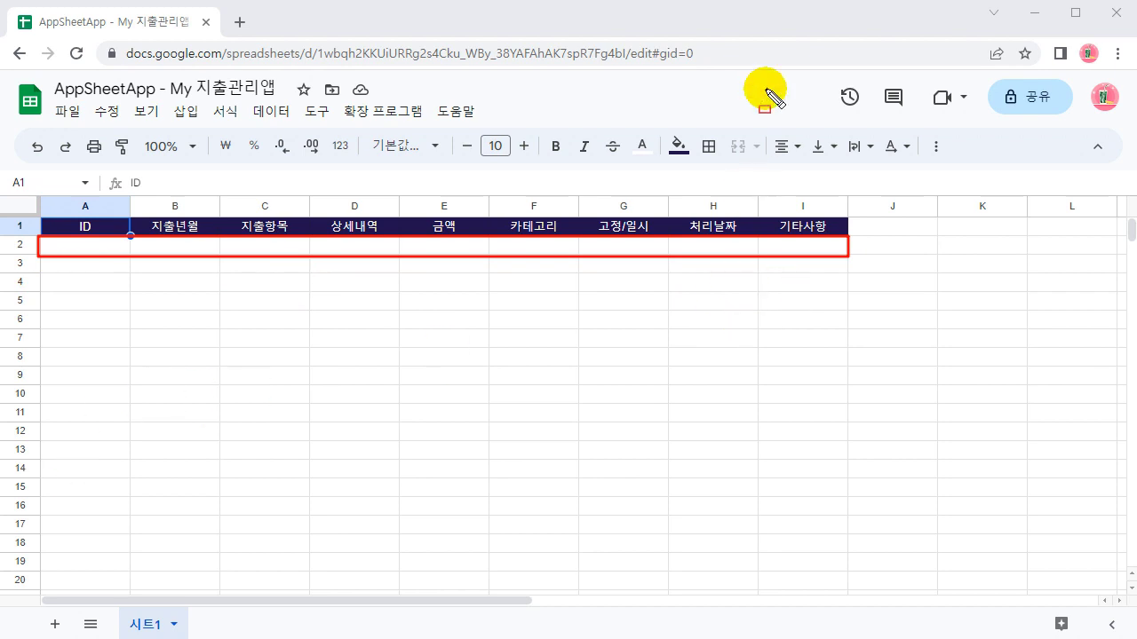
left_click_drag(873, 360, 824, 284)
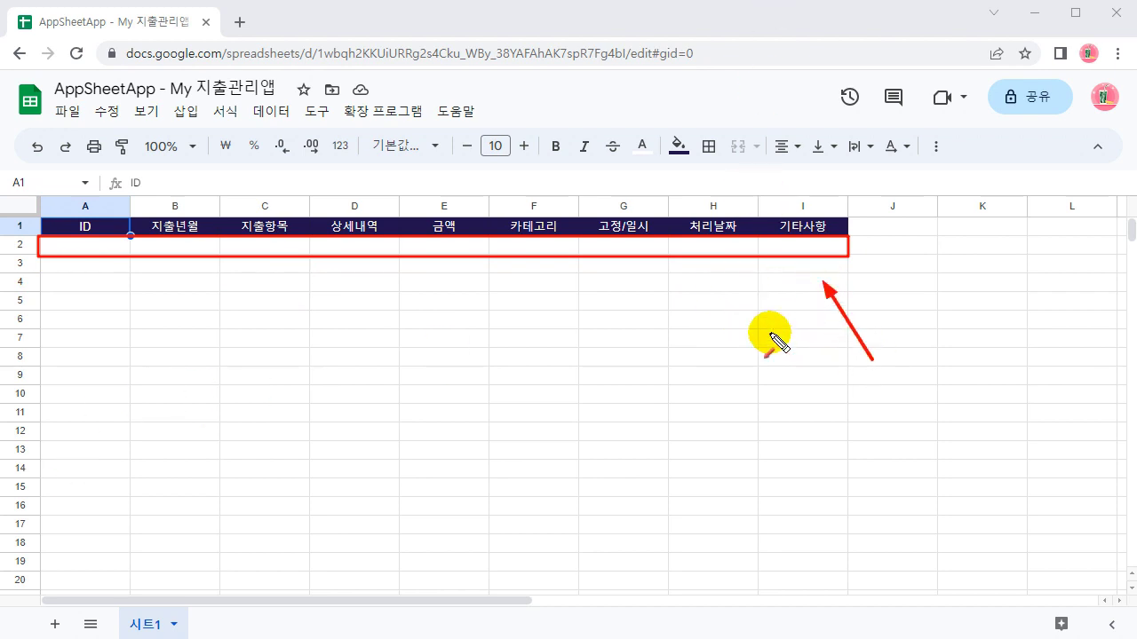